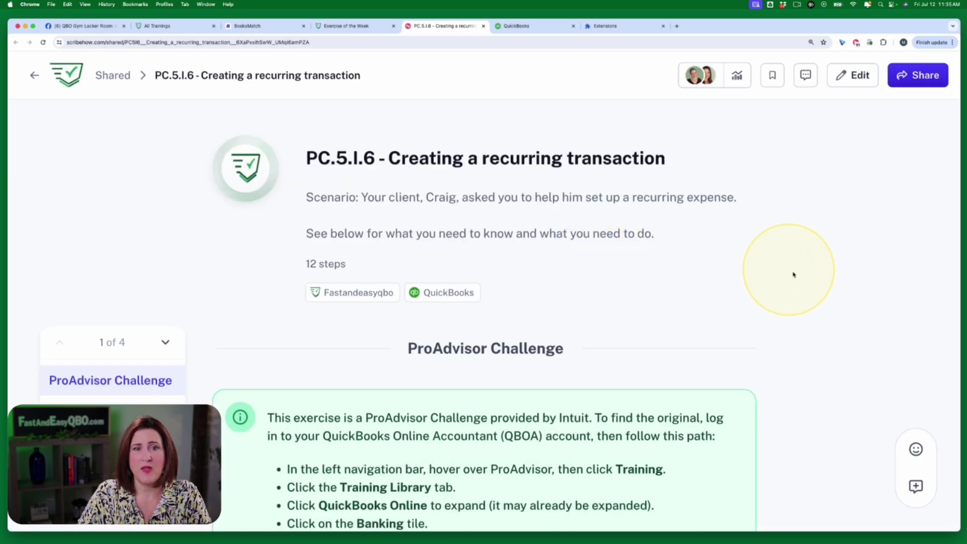
Step: Read the ProAdvisor Challenge directions on the "PC.5.I.6 - Creating a recurring transaction" exercise page
{"action": "scroll", "coordinate": [843, 322], "scroll_direction": "down", "scroll_amount": 1}
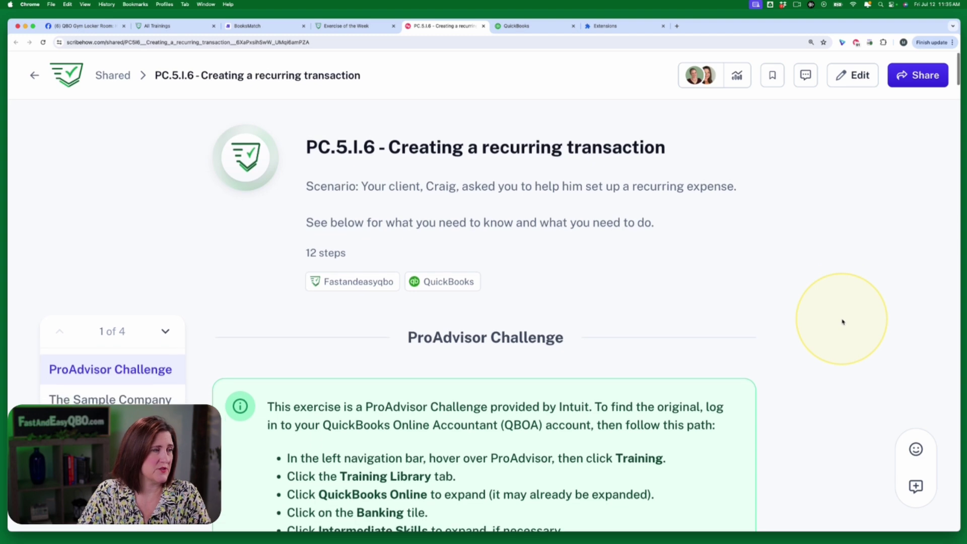
{"action": "scroll", "coordinate": [843, 321], "scroll_direction": "up", "scroll_amount": 1}
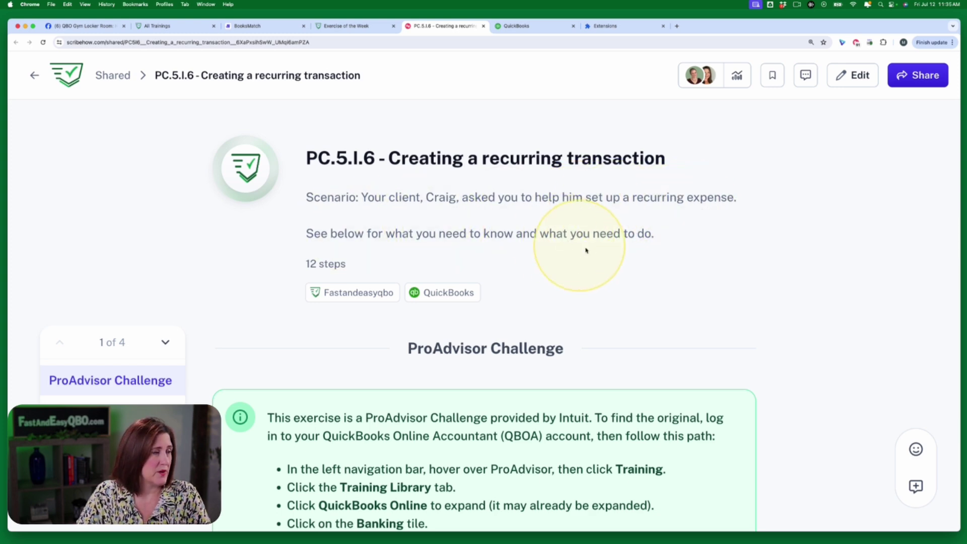
{"action": "scroll", "coordinate": [713, 278], "scroll_direction": "down", "scroll_amount": 3}
{"action": "scroll", "coordinate": [713, 280], "scroll_direction": "down", "scroll_amount": 2}
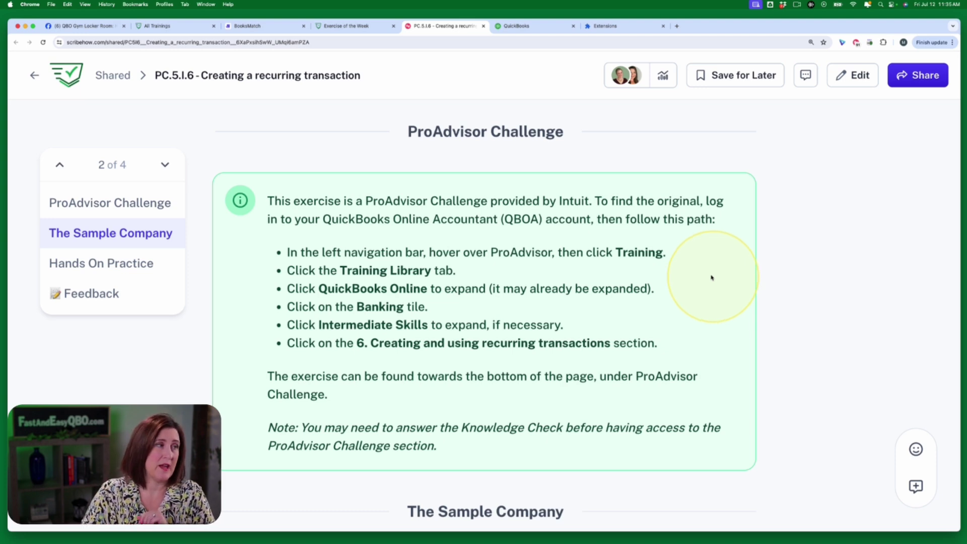
Step: Switch to QuickBooks Online Accountant and open the Training page of the ProAdvisor section
{"action": "left_click", "coordinate": [528, 31]}
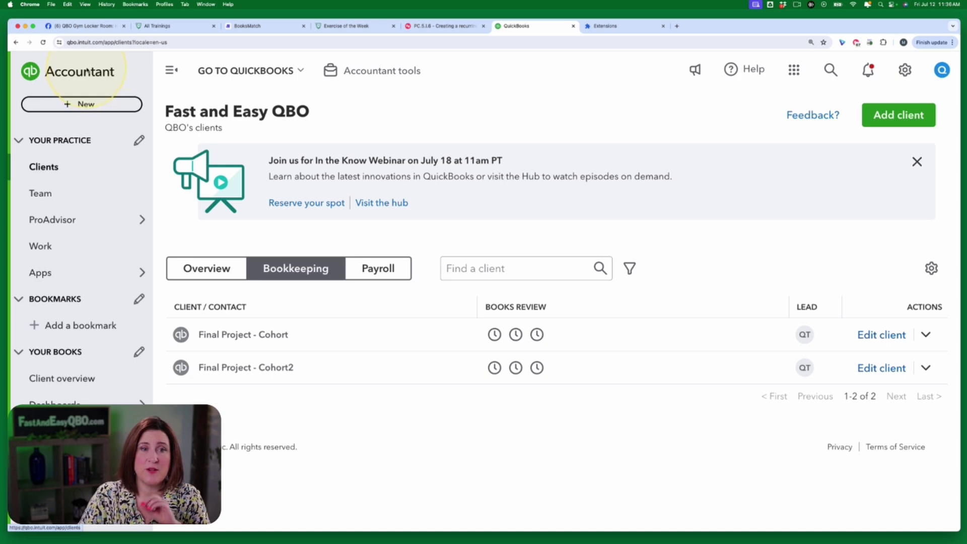
{"action": "mouse_move", "coordinate": [78, 276]}
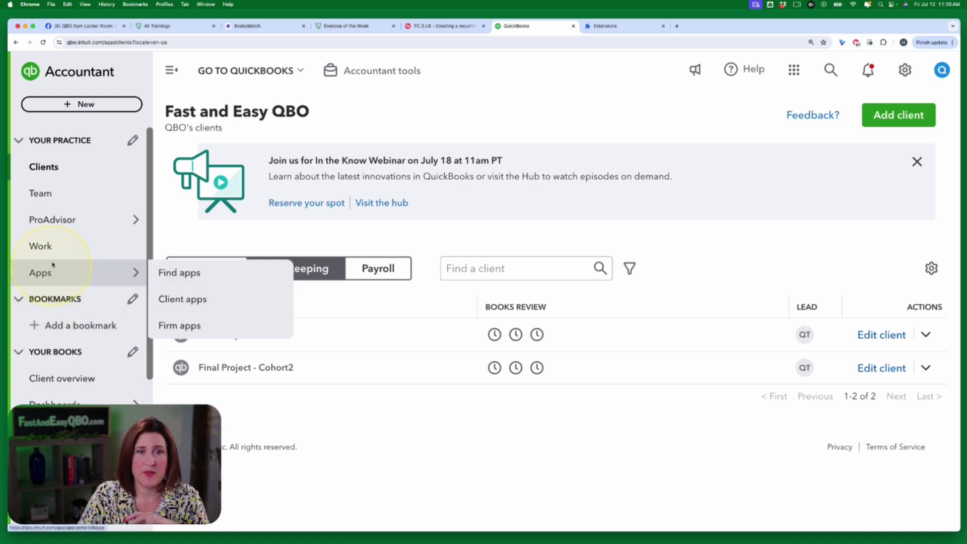
{"action": "mouse_move", "coordinate": [126, 221]}
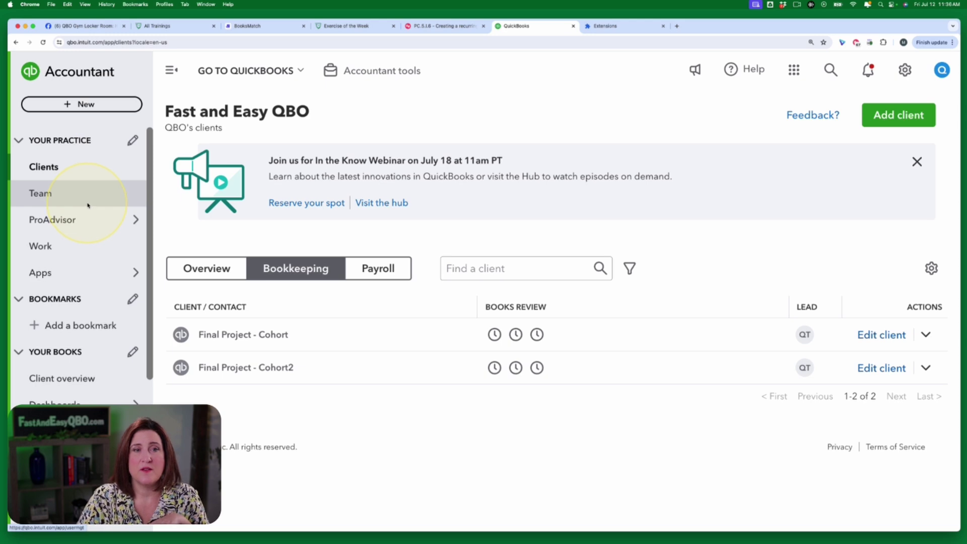
{"action": "mouse_move", "coordinate": [86, 224]}
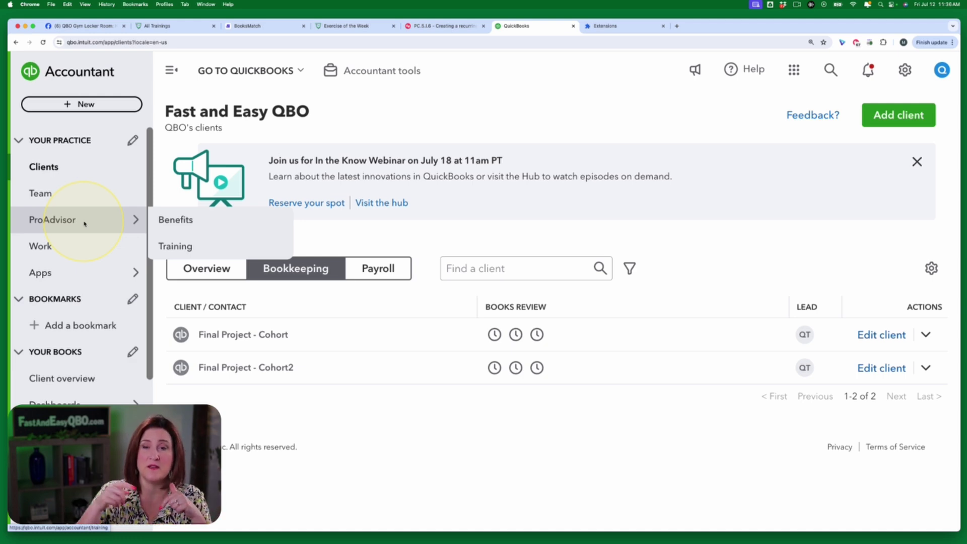
{"action": "mouse_move", "coordinate": [42, 272]}
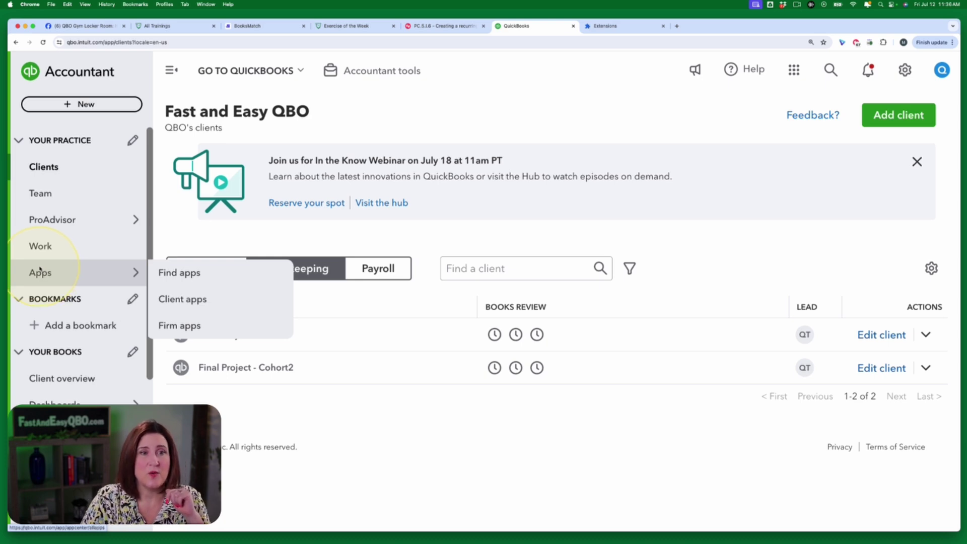
{"action": "mouse_move", "coordinate": [51, 223]}
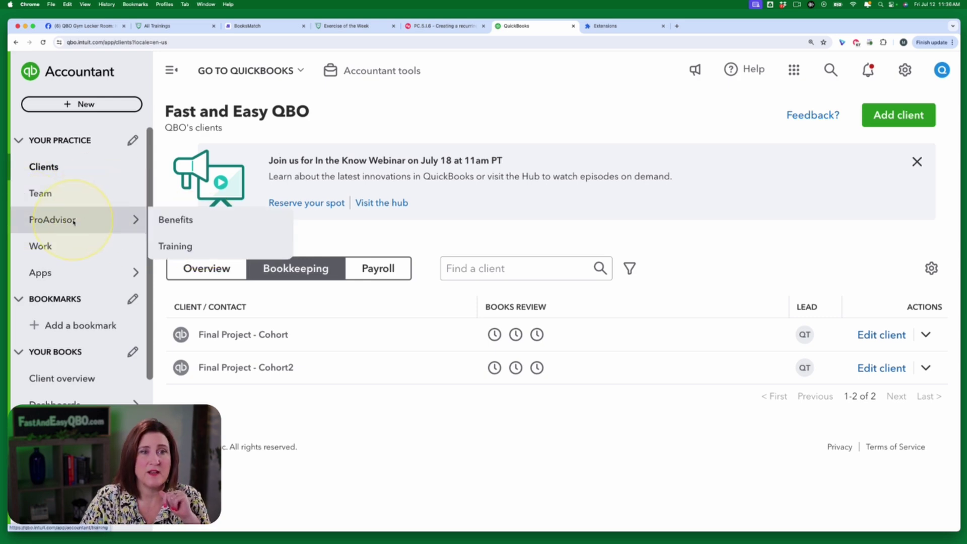
{"action": "left_click", "coordinate": [183, 249]}
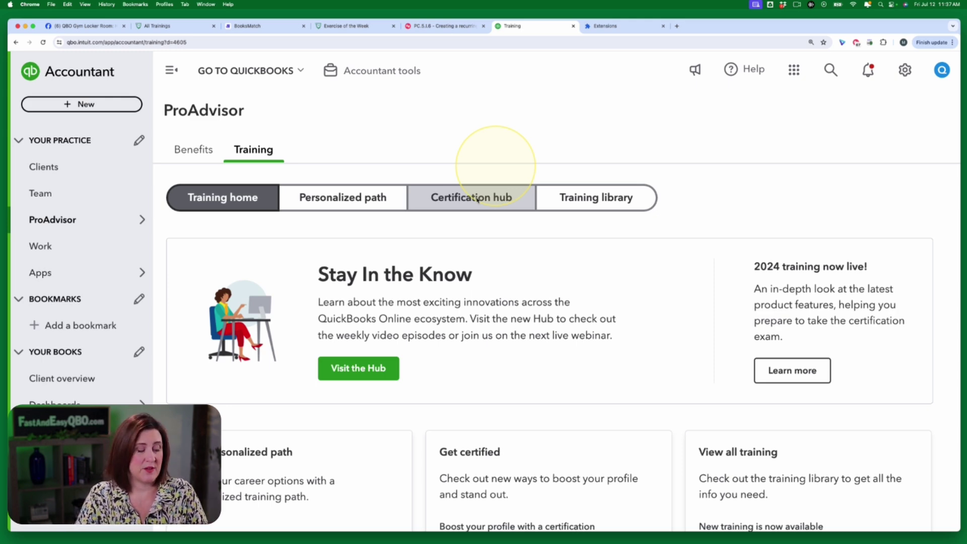
Step: Open the Training library and look over its Product training area
{"action": "left_click", "coordinate": [614, 205]}
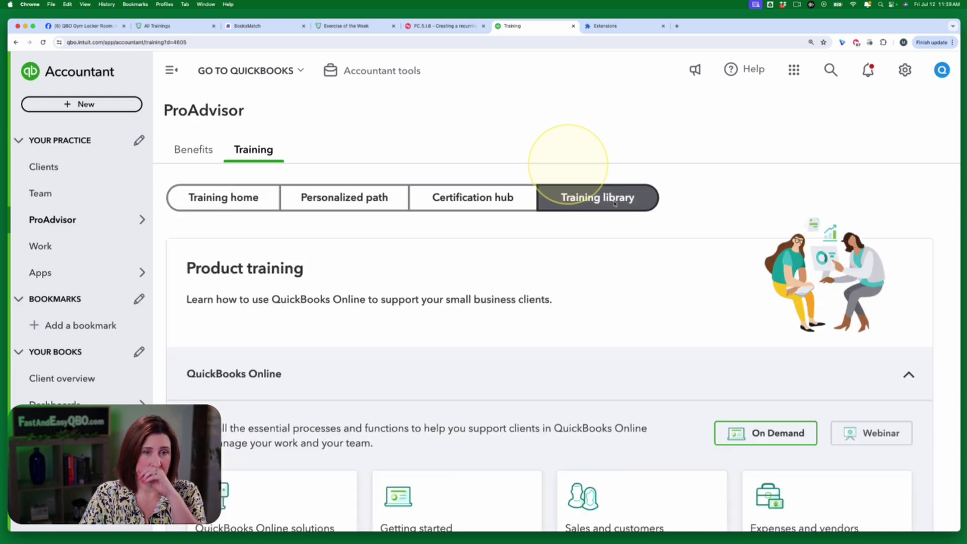
{"action": "scroll", "coordinate": [624, 342], "scroll_direction": "down", "scroll_amount": 3}
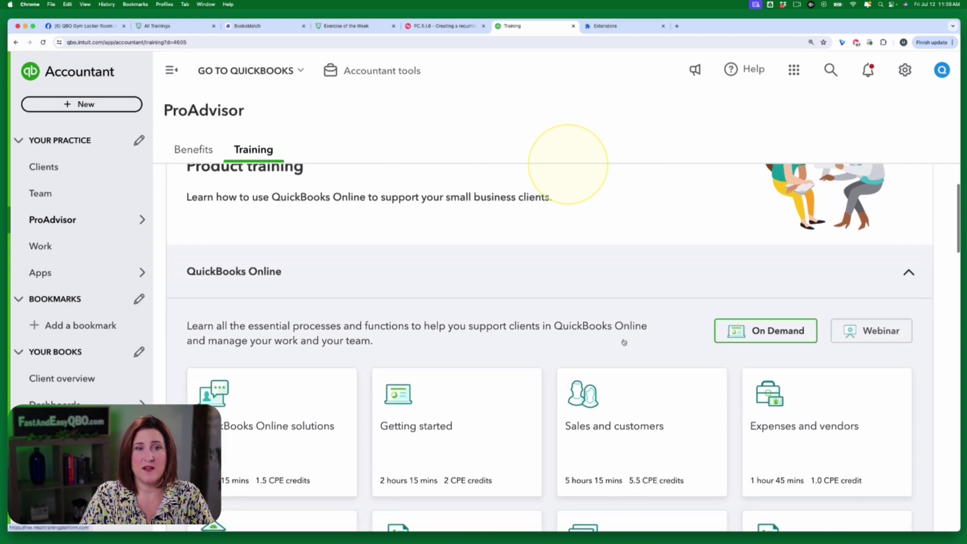
{"action": "scroll", "coordinate": [624, 343], "scroll_direction": "up", "scroll_amount": 2}
{"action": "scroll", "coordinate": [624, 344], "scroll_direction": "up", "scroll_amount": 1}
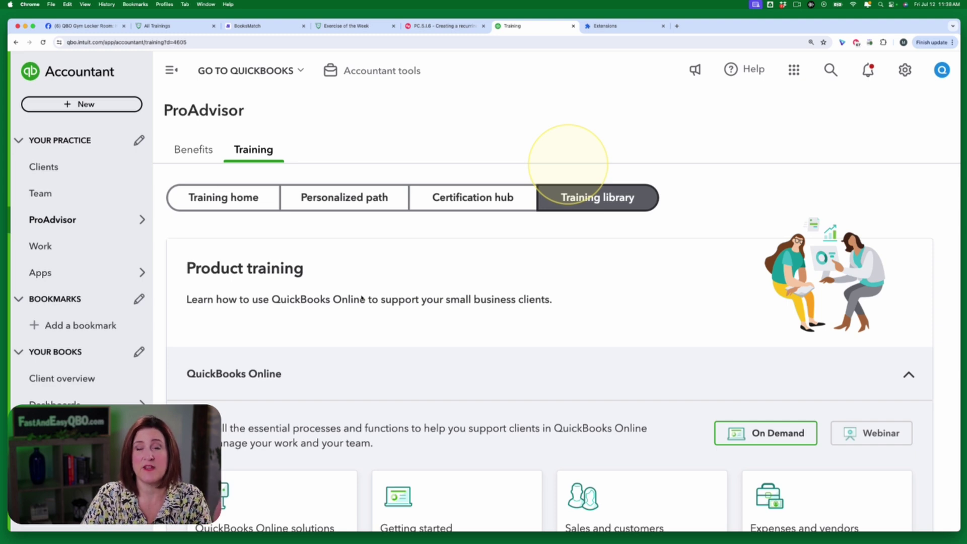
Step: Collapse the QuickBooks Online training section, survey the other categories in the library, and expand QuickBooks Online again
{"action": "left_click", "coordinate": [404, 382]}
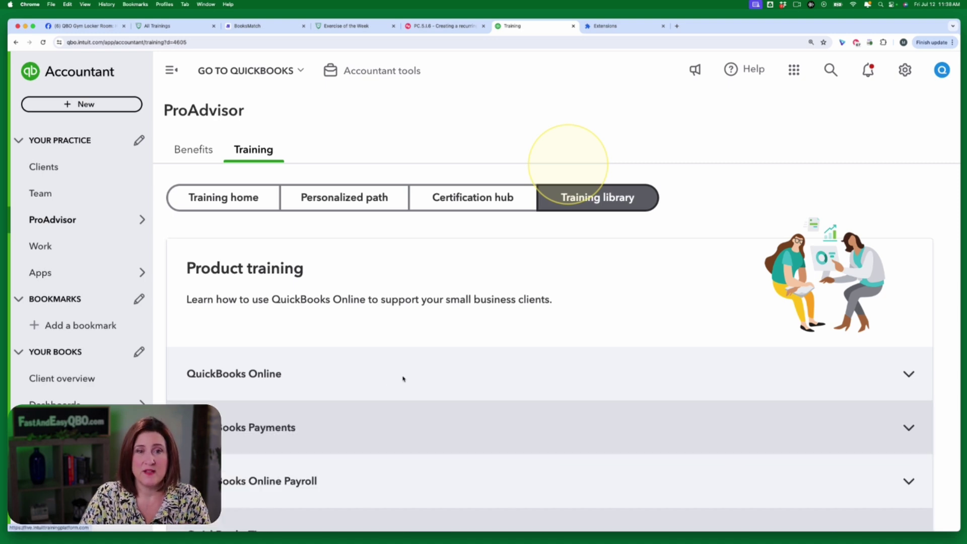
{"action": "scroll", "coordinate": [403, 380], "scroll_direction": "down", "scroll_amount": 3}
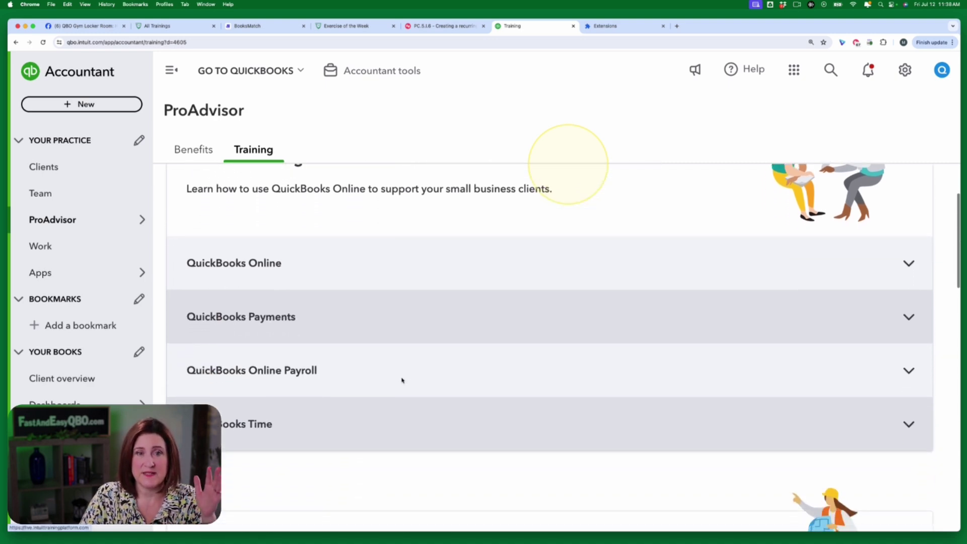
{"action": "scroll", "coordinate": [402, 380], "scroll_direction": "down", "scroll_amount": 1}
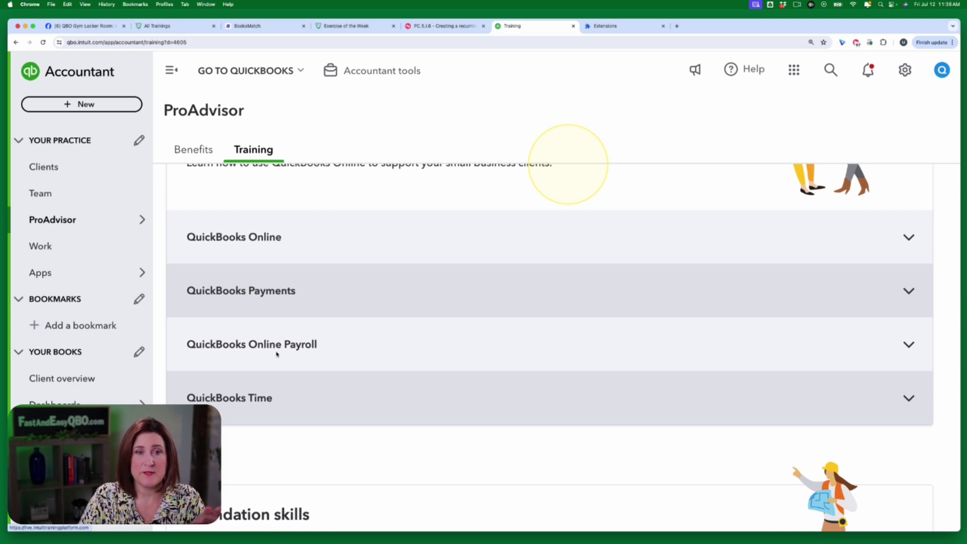
{"action": "scroll", "coordinate": [396, 362], "scroll_direction": "down", "scroll_amount": 4}
{"action": "scroll", "coordinate": [396, 362], "scroll_direction": "down", "scroll_amount": 14}
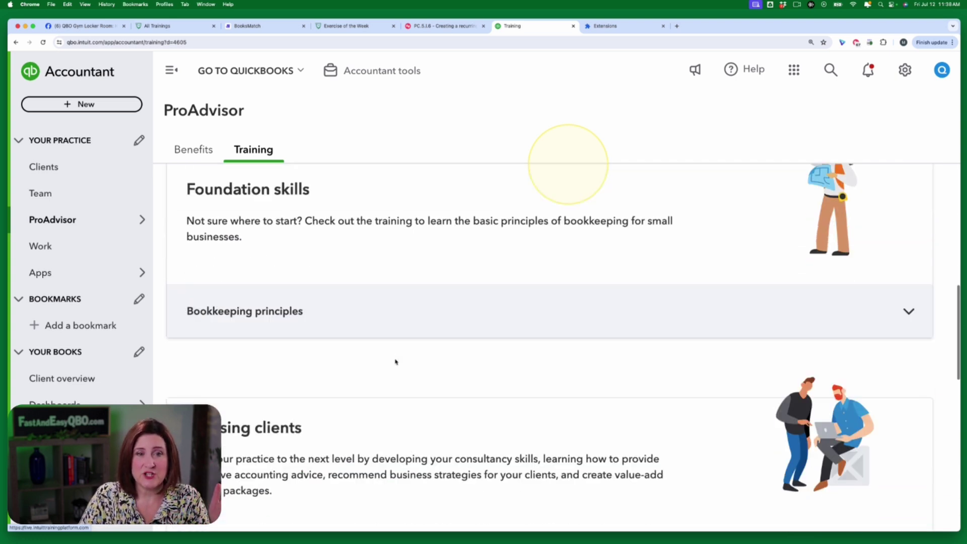
{"action": "scroll", "coordinate": [395, 362], "scroll_direction": "up", "scroll_amount": 20}
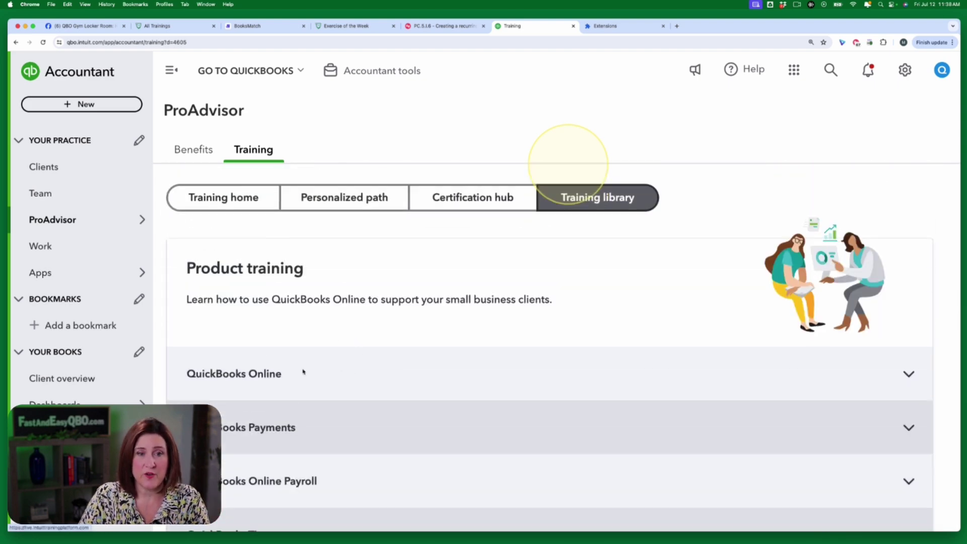
{"action": "left_click", "coordinate": [283, 376]}
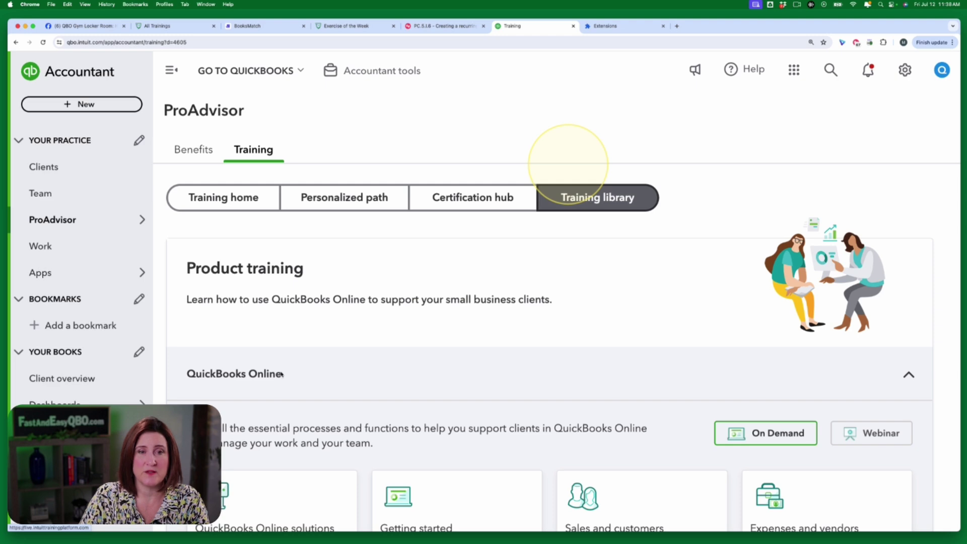
Step: Check the navigation path in the exercise instructions and open the Banking course from the QuickBooks Online training topics
{"action": "scroll", "coordinate": [357, 355], "scroll_direction": "down", "scroll_amount": 5}
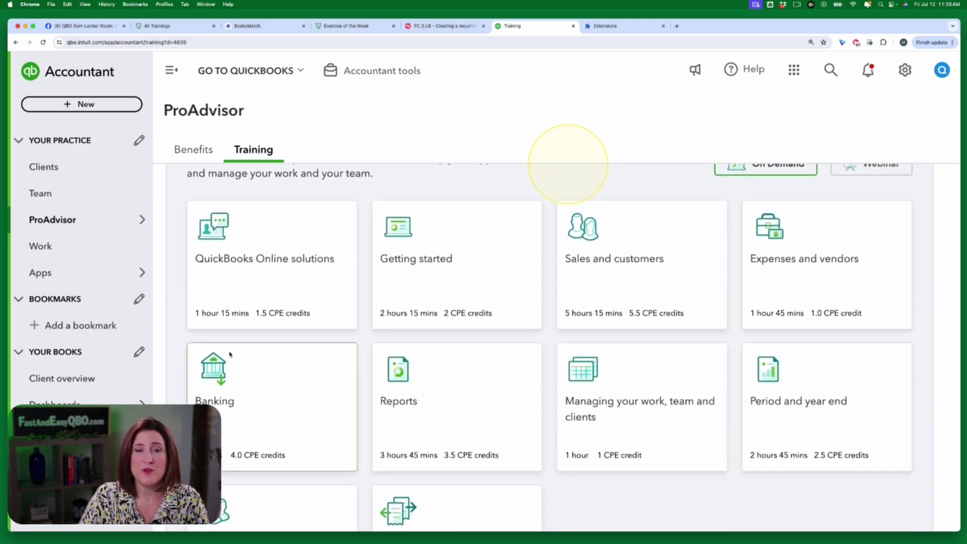
{"action": "scroll", "coordinate": [258, 347], "scroll_direction": "down", "scroll_amount": 1}
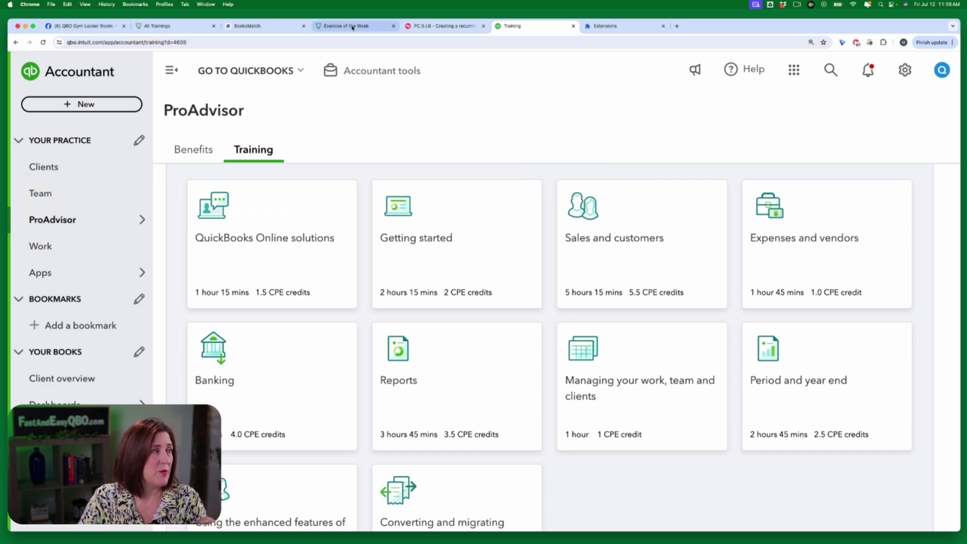
{"action": "left_click", "coordinate": [447, 26]}
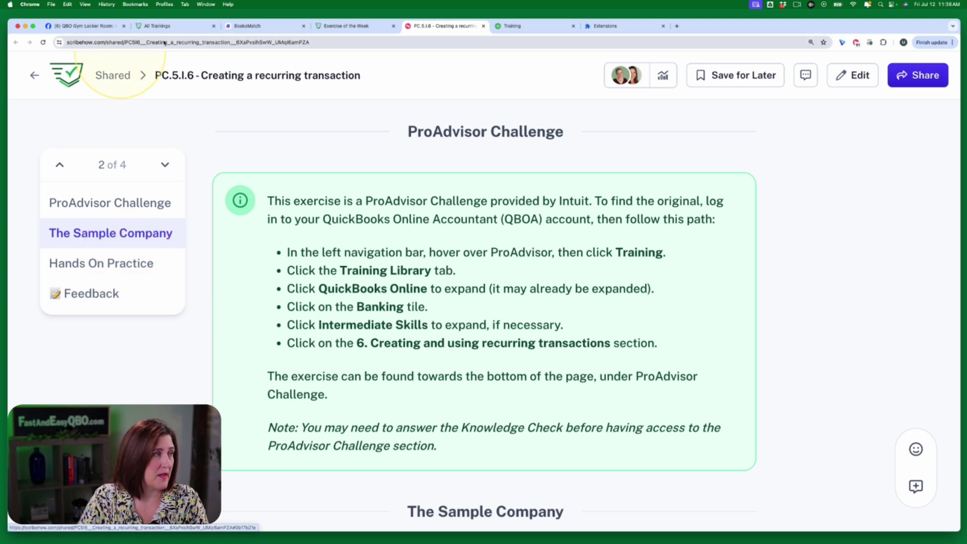
{"action": "left_click", "coordinate": [538, 27]}
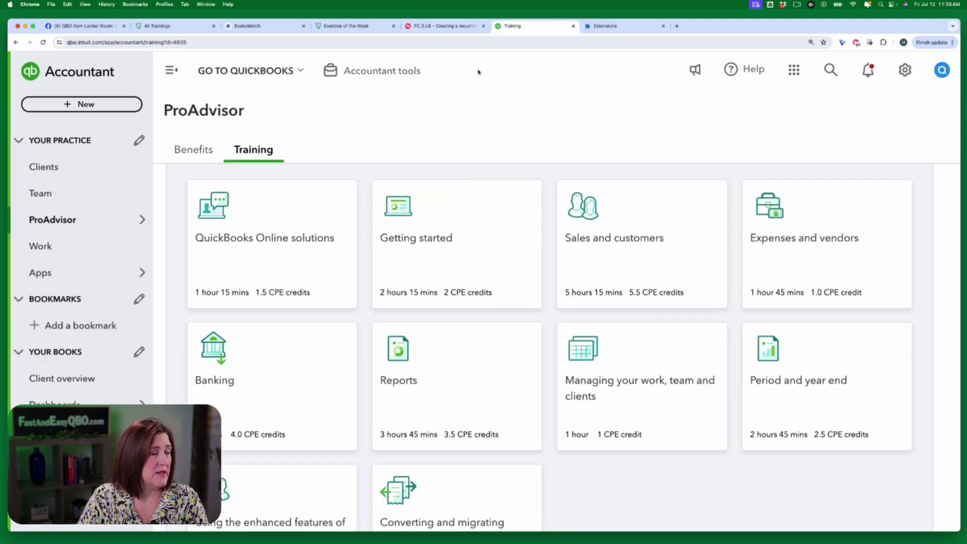
{"action": "left_click", "coordinate": [277, 361]}
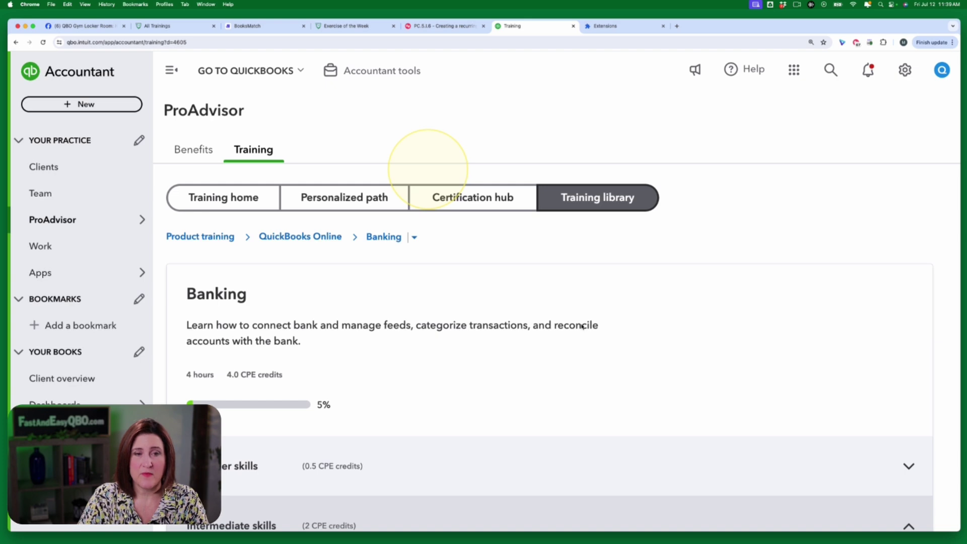
Step: Collapse the Banking course's Intermediate skills to view the three skill levels, and expand Intermediate skills again
{"action": "scroll", "coordinate": [582, 327], "scroll_direction": "down", "scroll_amount": 4}
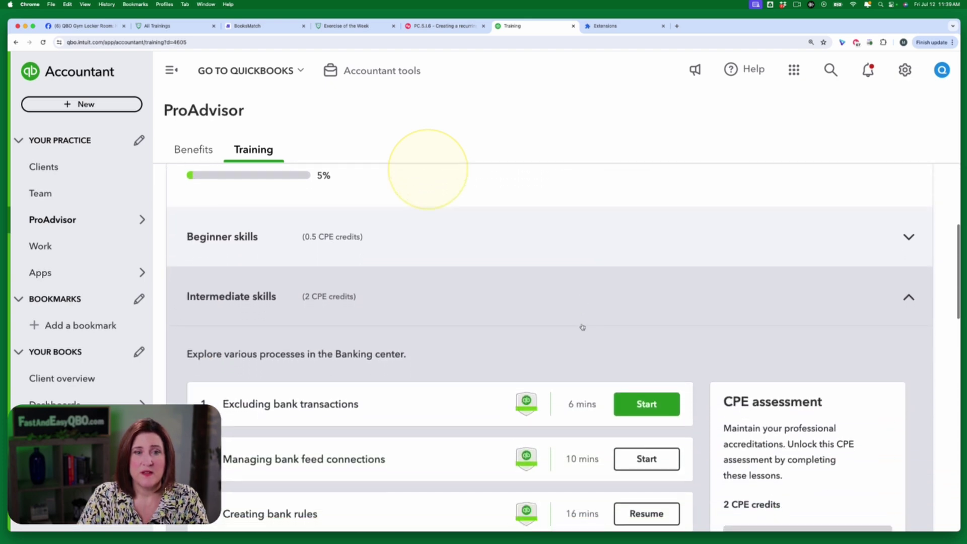
{"action": "left_click", "coordinate": [521, 296]}
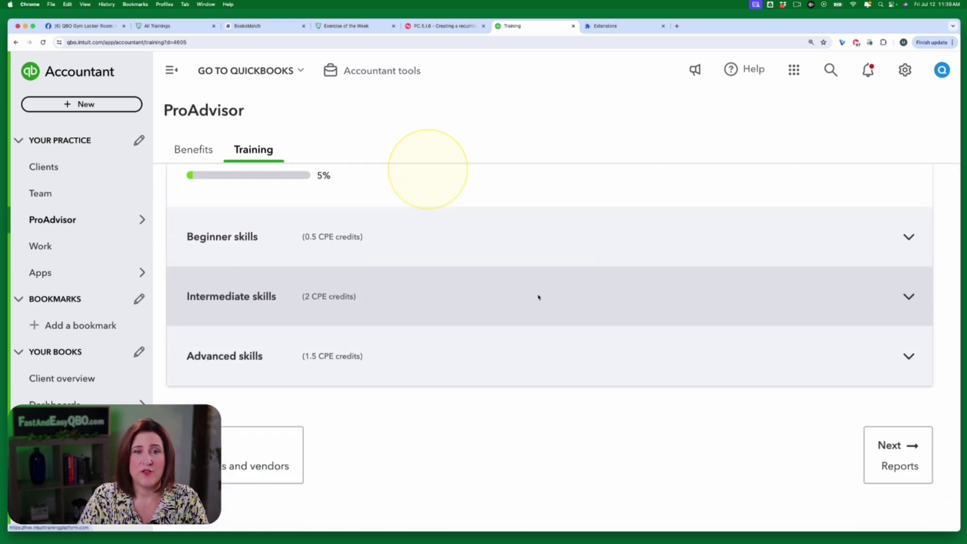
{"action": "scroll", "coordinate": [529, 332], "scroll_direction": "down", "scroll_amount": 1}
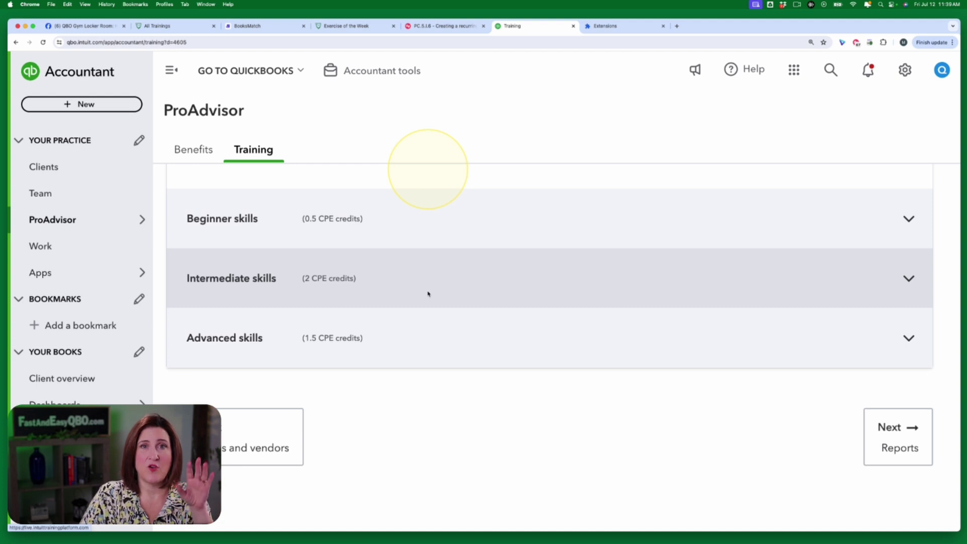
{"action": "scroll", "coordinate": [428, 294], "scroll_direction": "up", "scroll_amount": 1}
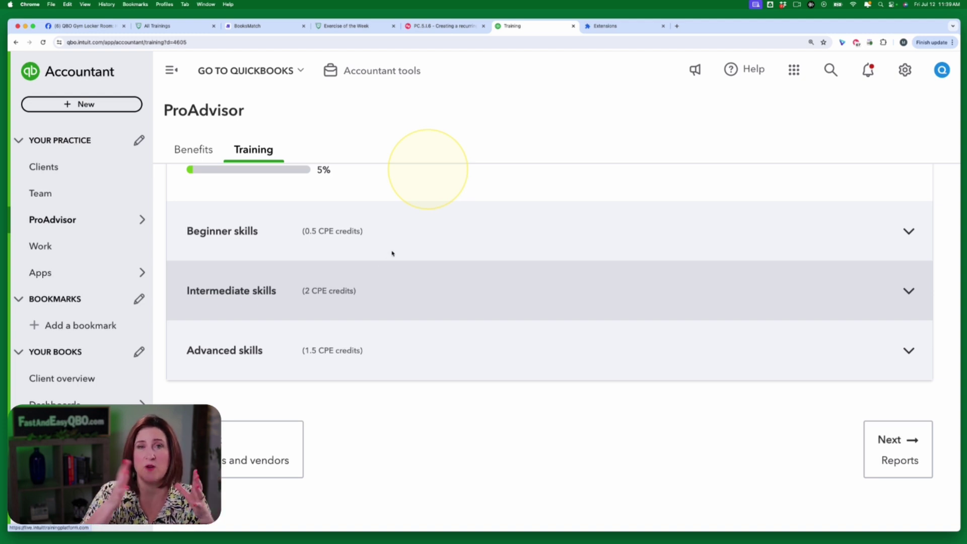
{"action": "left_click", "coordinate": [385, 293]}
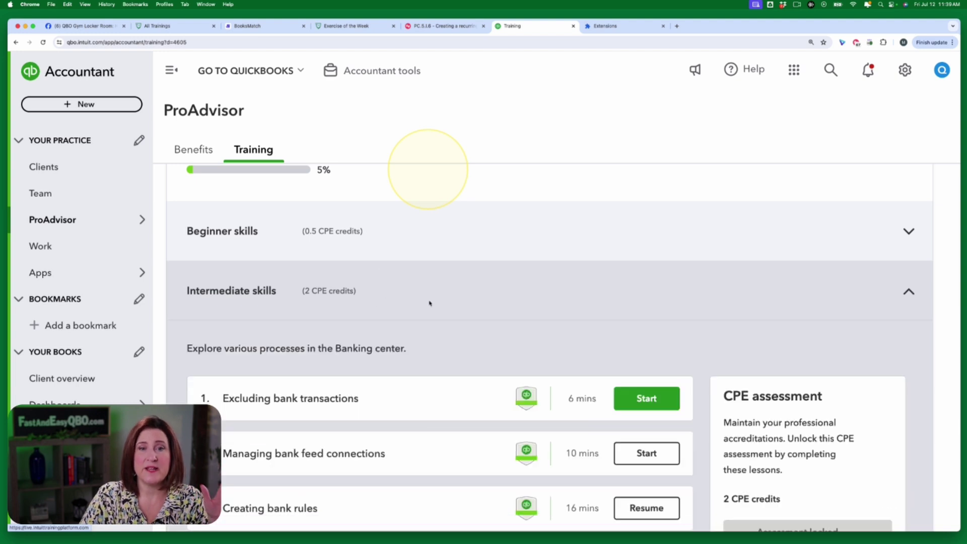
Step: Examine the Intermediate skills lessons and the exam badge beside "Excluding bank transactions", and collapse the Intermediate skills section
{"action": "scroll", "coordinate": [429, 303], "scroll_direction": "down", "scroll_amount": 5}
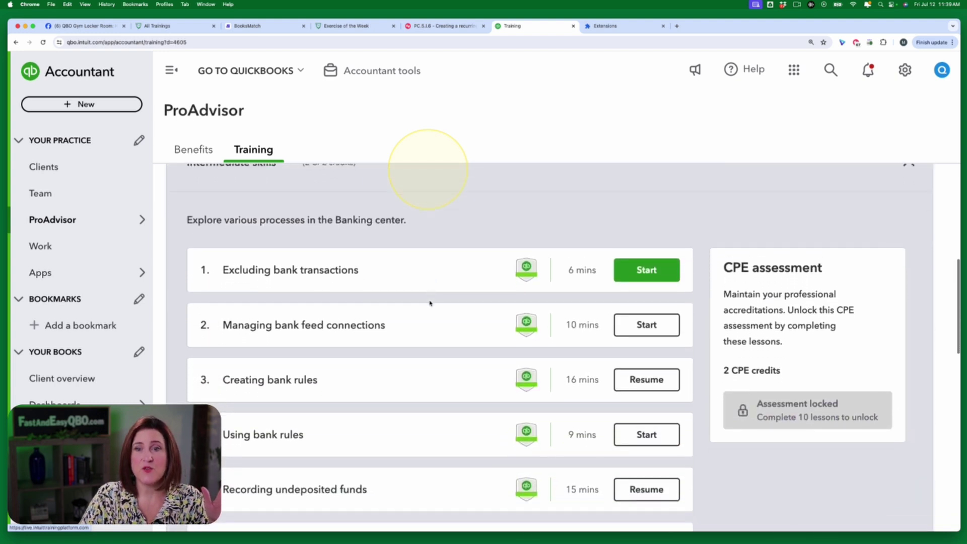
{"action": "scroll", "coordinate": [430, 303], "scroll_direction": "down", "scroll_amount": 2}
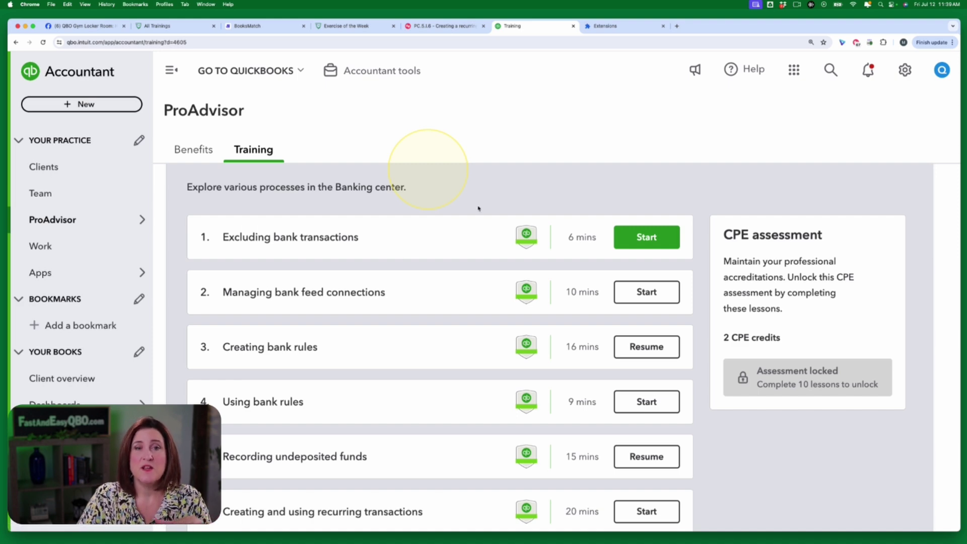
{"action": "mouse_move", "coordinate": [524, 236]}
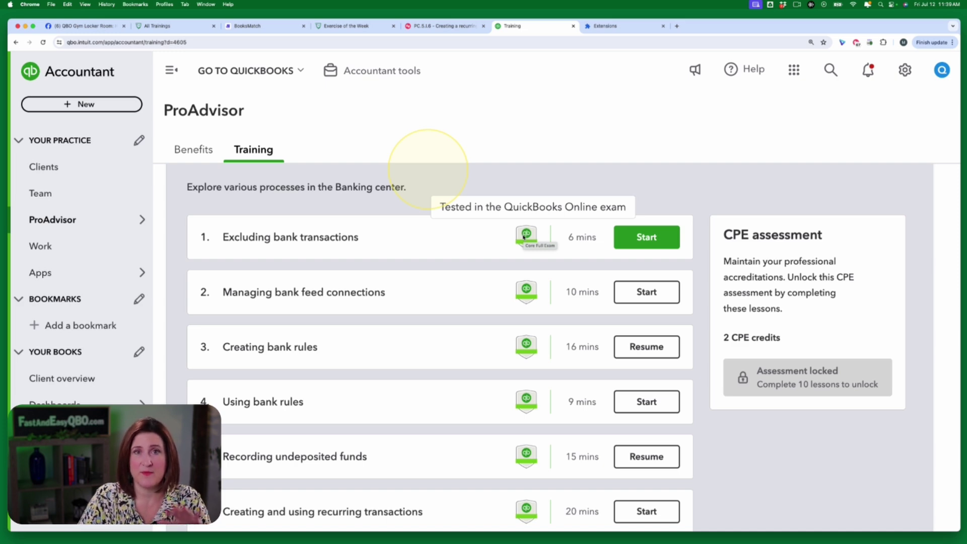
{"action": "scroll", "coordinate": [452, 211], "scroll_direction": "up", "scroll_amount": 8}
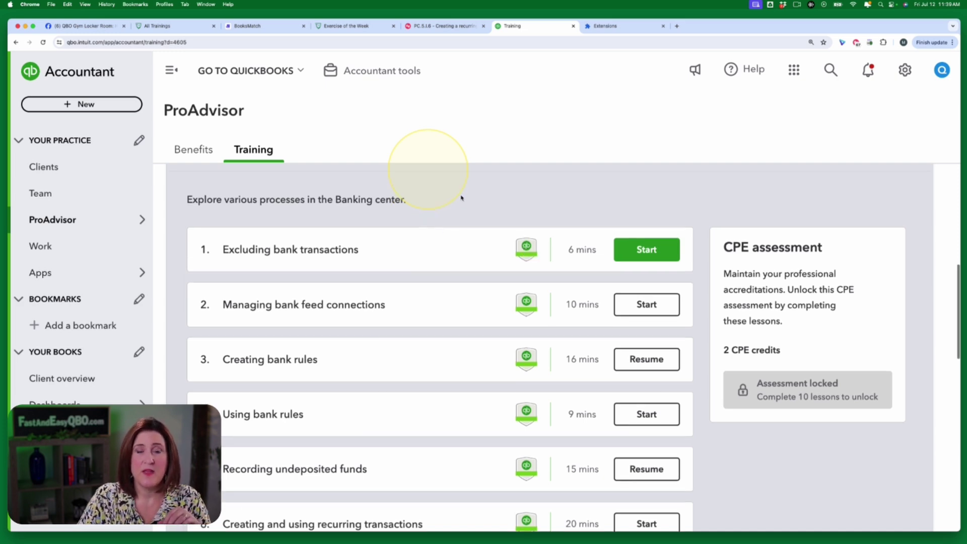
{"action": "scroll", "coordinate": [473, 286], "scroll_direction": "down", "scroll_amount": 5}
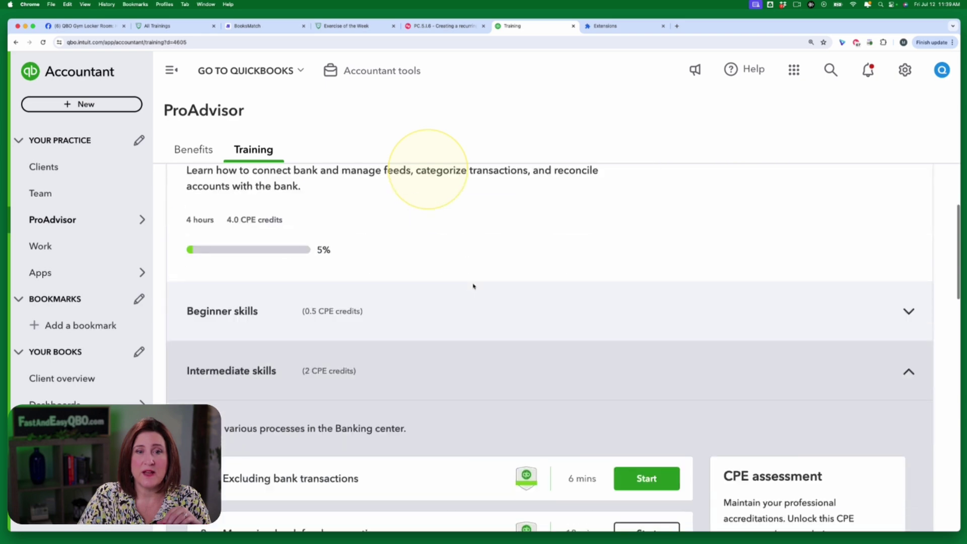
{"action": "left_click", "coordinate": [475, 271]}
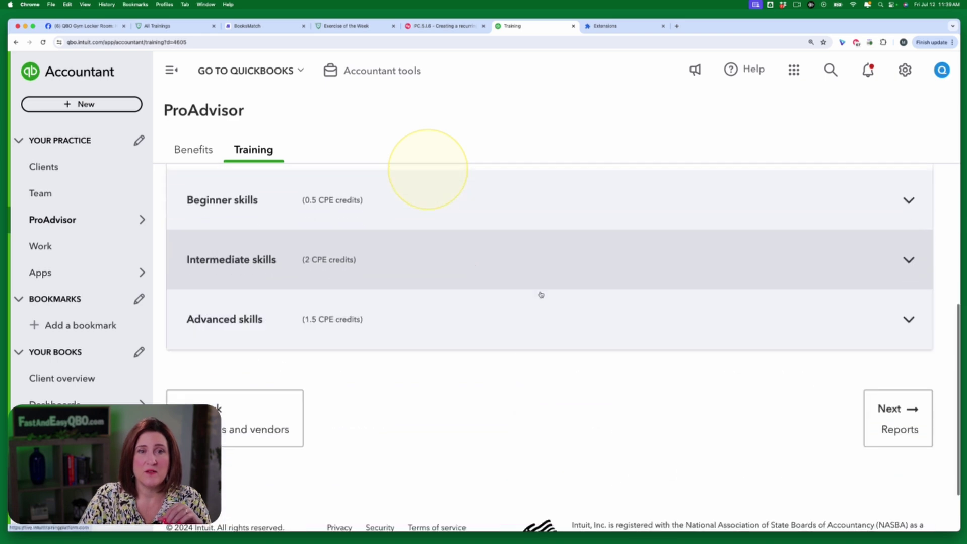
Step: Expand the Banking course's Advanced skills and check the exam badge beside "Banking productivity techniques"
{"action": "left_click", "coordinate": [448, 314]}
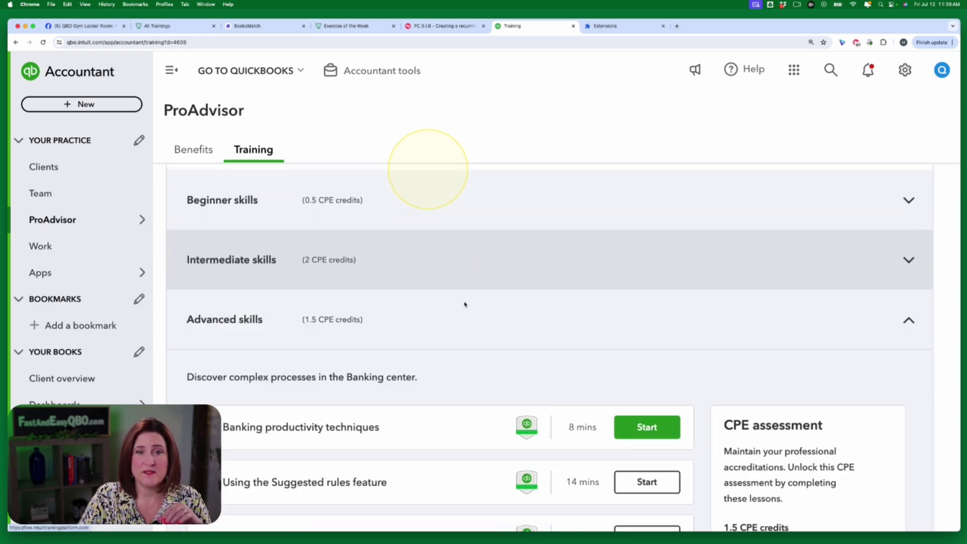
{"action": "scroll", "coordinate": [465, 305], "scroll_direction": "down", "scroll_amount": 4}
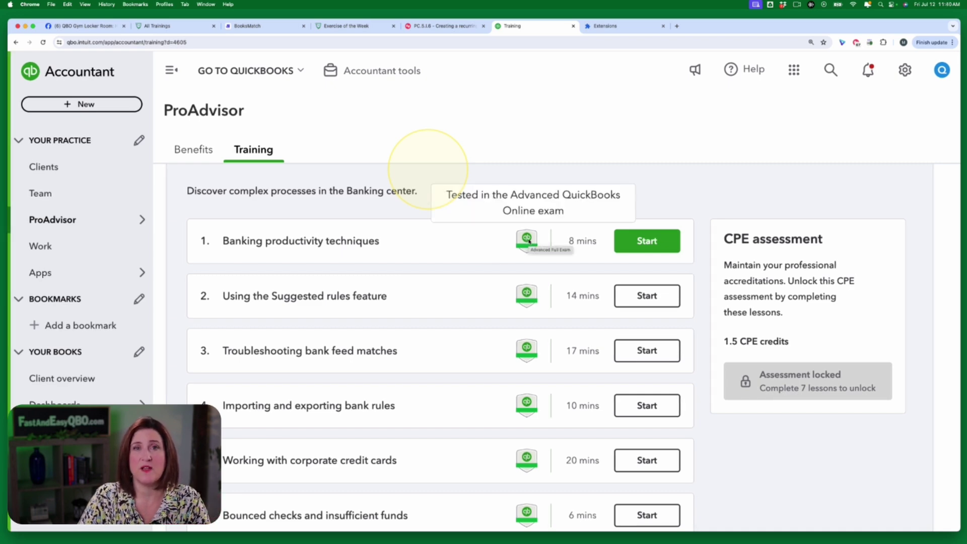
{"action": "scroll", "coordinate": [506, 241], "scroll_direction": "up", "scroll_amount": 5}
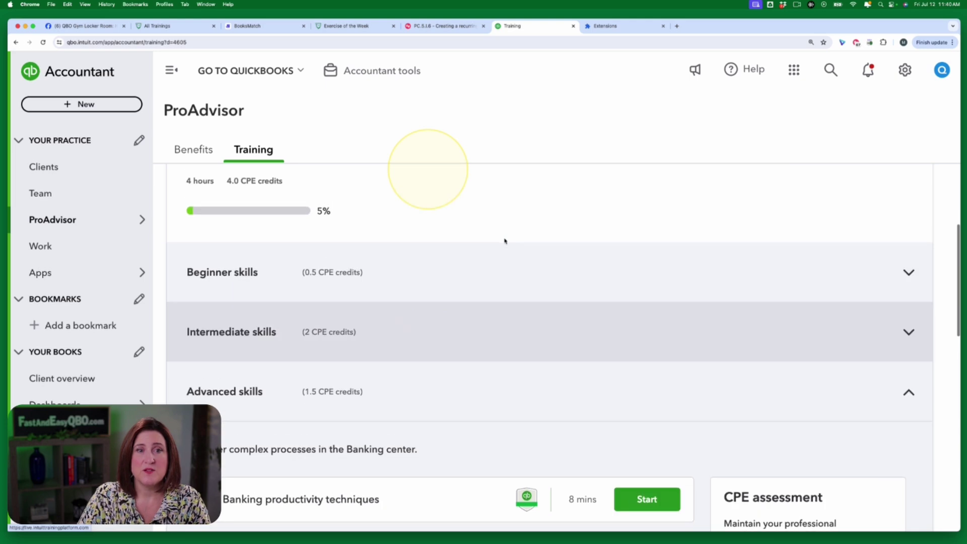
Step: Expand the Banking course's Intermediate skills and open the "Creating and using recurring transactions" lesson
{"action": "left_click", "coordinate": [514, 330]}
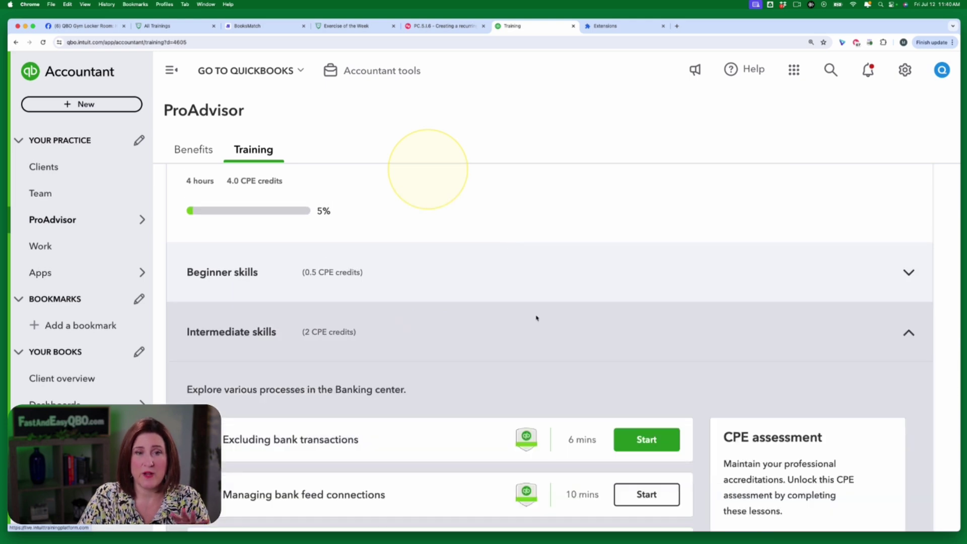
{"action": "scroll", "coordinate": [537, 318], "scroll_direction": "down", "scroll_amount": 3}
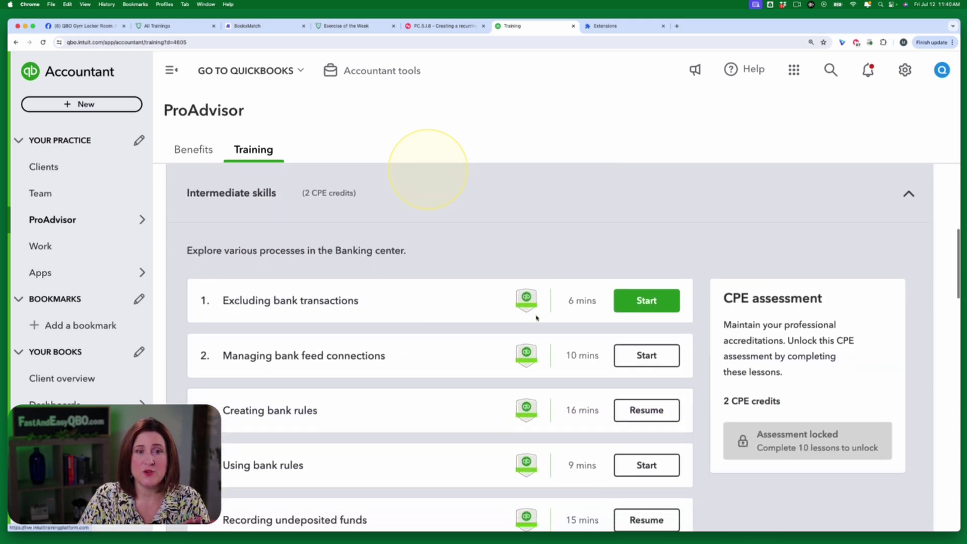
{"action": "scroll", "coordinate": [537, 317], "scroll_direction": "down", "scroll_amount": 3}
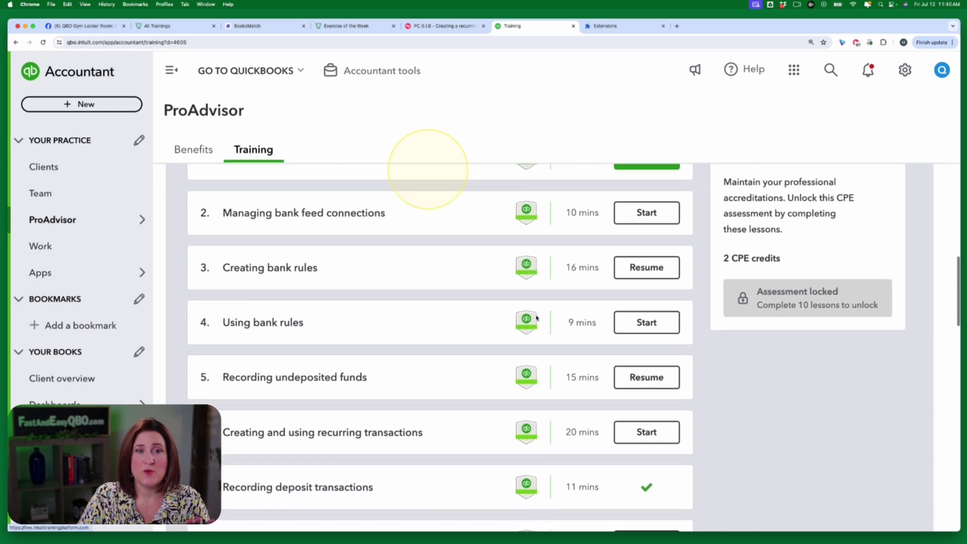
{"action": "scroll", "coordinate": [536, 318], "scroll_direction": "down", "scroll_amount": 3}
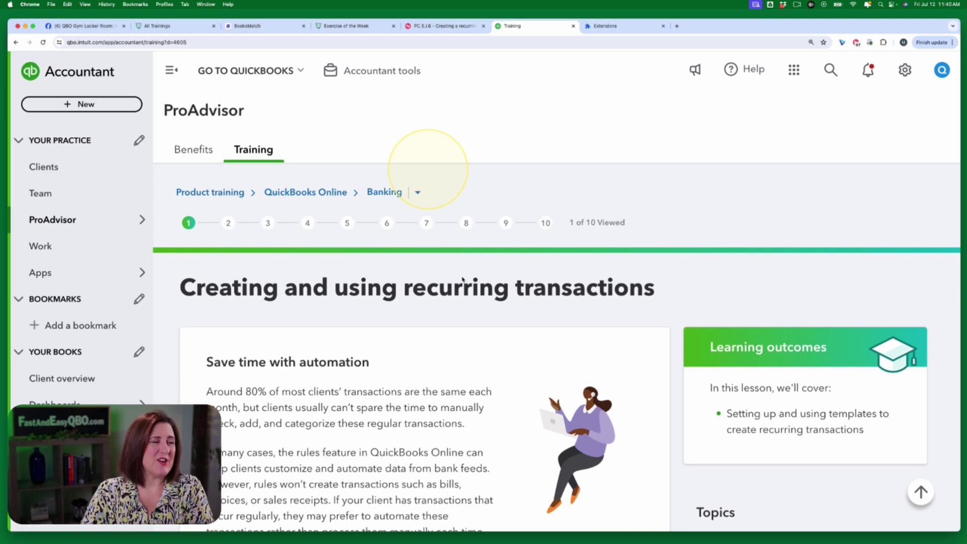
Step: Examine the recurring transactions lesson's introduction and find the ProAdvisor challenge in its list of topics
{"action": "scroll", "coordinate": [455, 291], "scroll_direction": "down", "scroll_amount": 5}
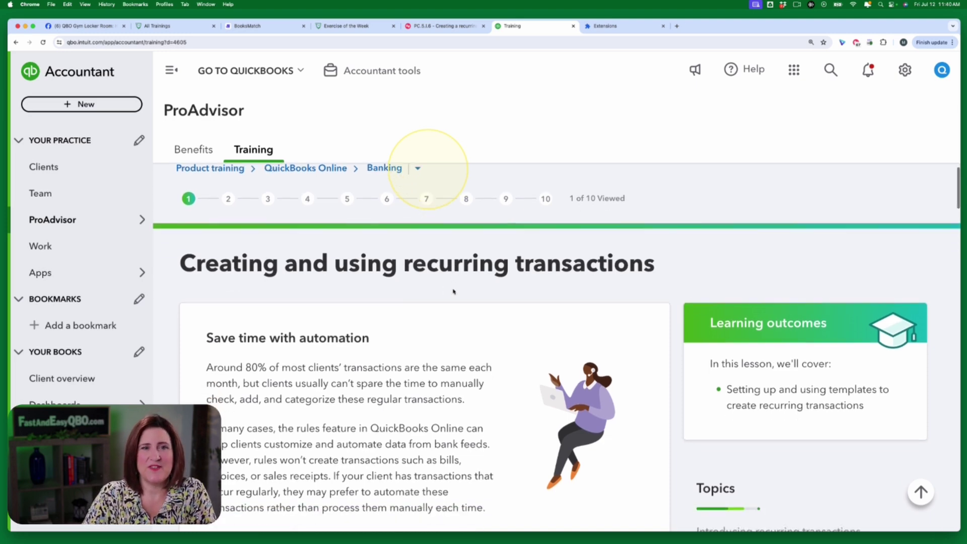
{"action": "scroll", "coordinate": [455, 291], "scroll_direction": "down", "scroll_amount": 3}
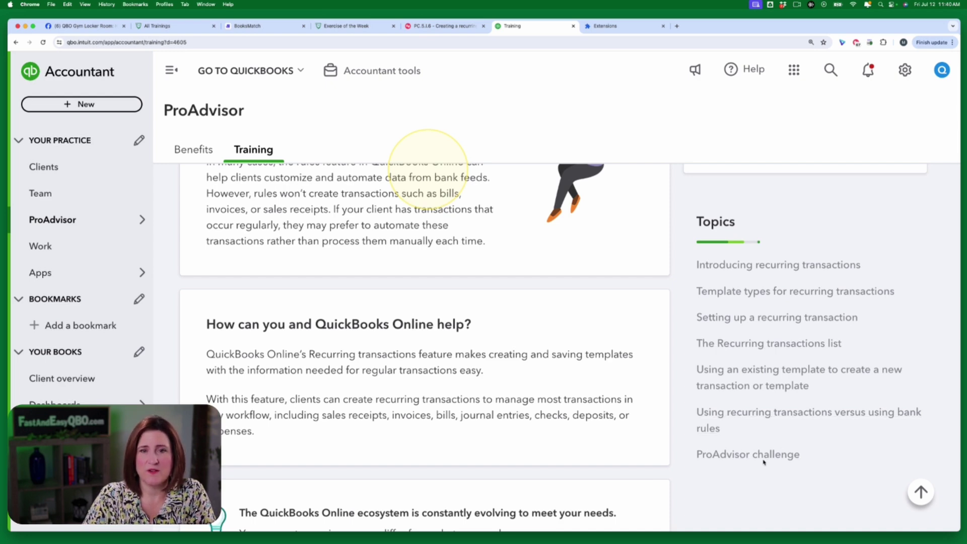
{"action": "left_click", "coordinate": [262, 463]}
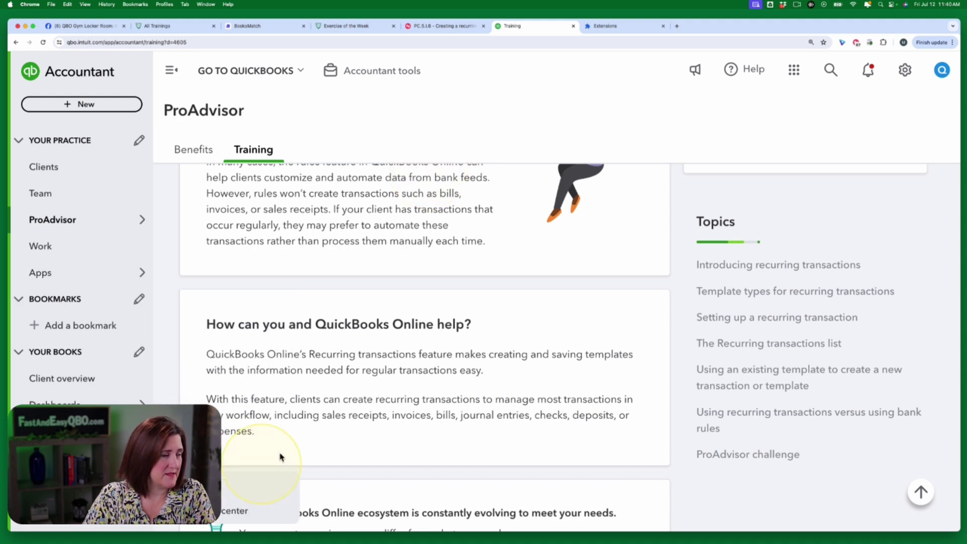
Step: Continue the lesson through "Introducing recurring transactions" and "Template types for recurring transactions" to the end of the Scheduled template description
{"action": "scroll", "coordinate": [543, 451], "scroll_direction": "down", "scroll_amount": 12}
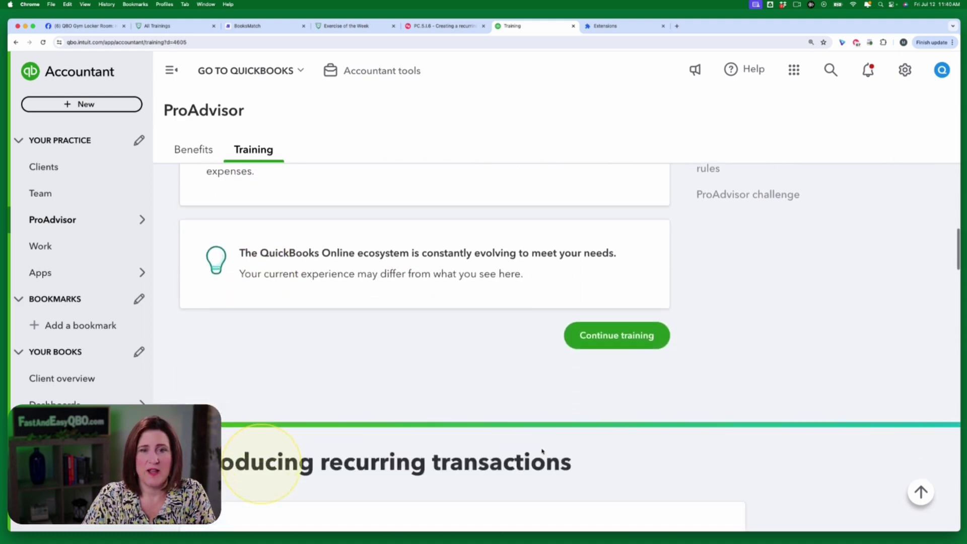
{"action": "scroll", "coordinate": [542, 449], "scroll_direction": "down", "scroll_amount": 10}
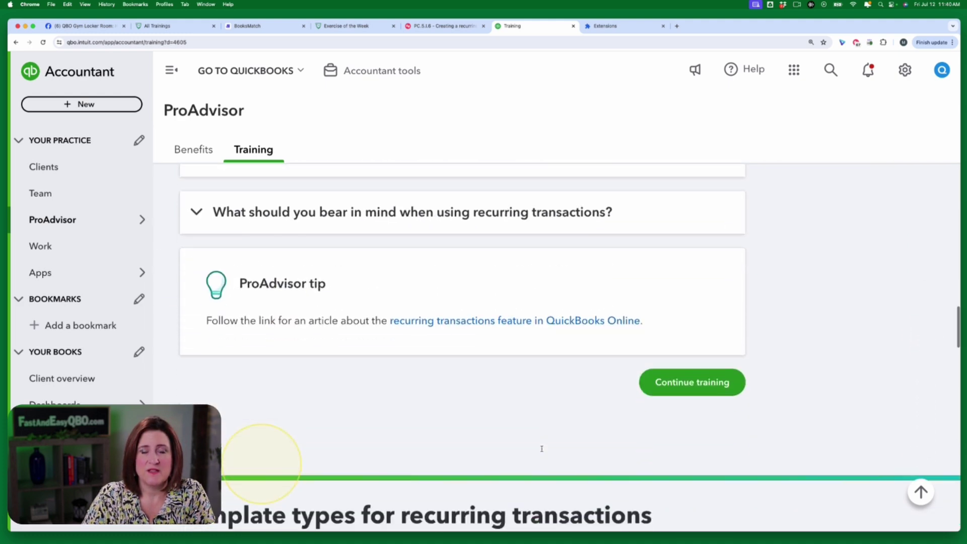
{"action": "scroll", "coordinate": [542, 452], "scroll_direction": "down", "scroll_amount": 8}
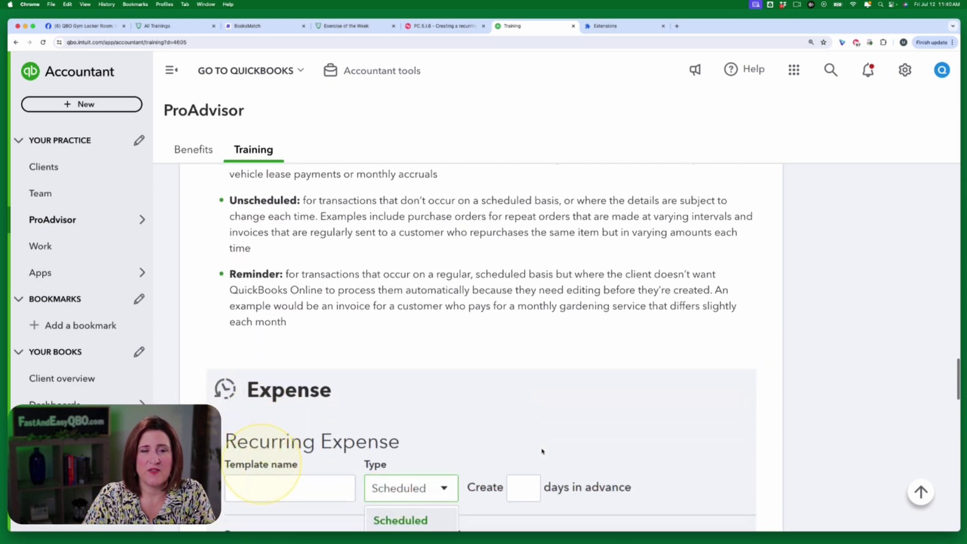
{"action": "scroll", "coordinate": [542, 451], "scroll_direction": "down", "scroll_amount": 8}
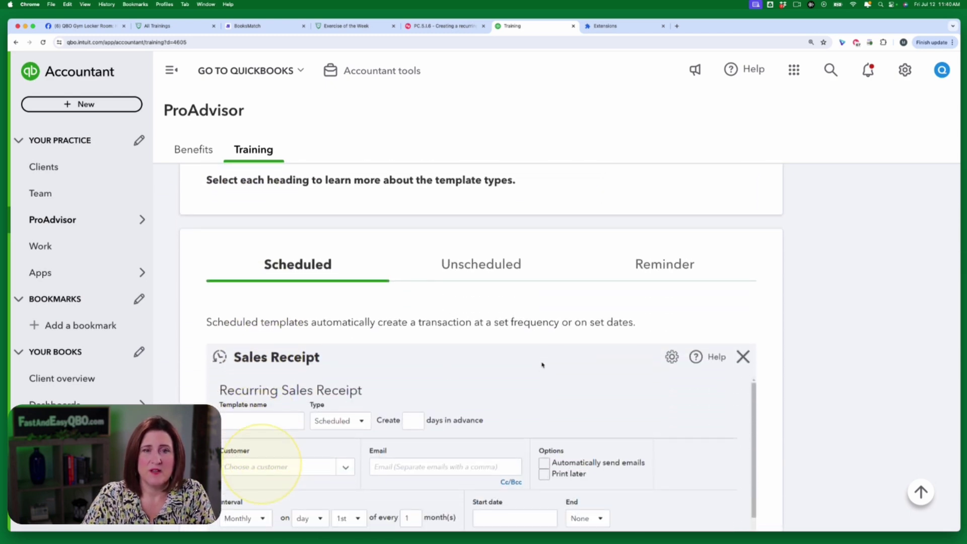
{"action": "scroll", "coordinate": [542, 367], "scroll_direction": "down", "scroll_amount": 5}
{"action": "scroll", "coordinate": [543, 365], "scroll_direction": "down", "scroll_amount": 7}
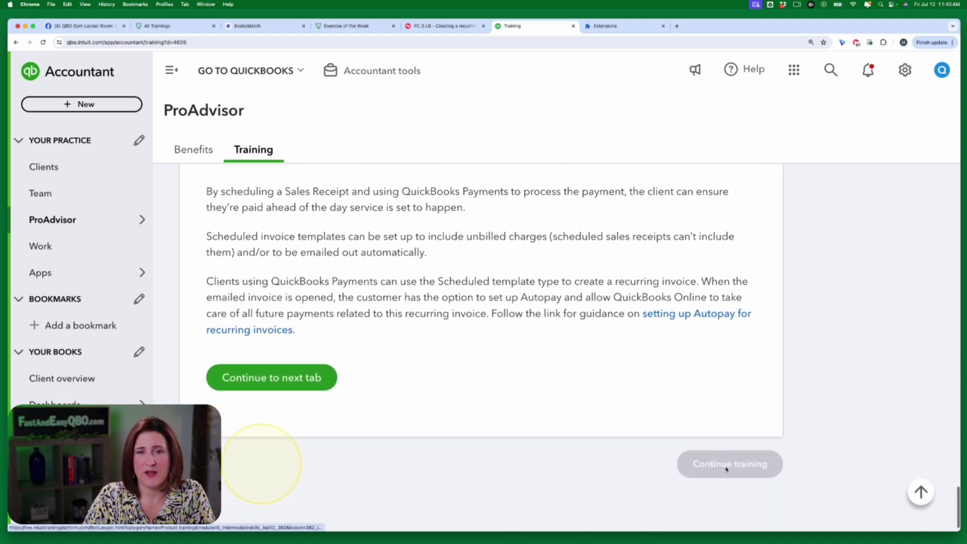
Step: View the Unscheduled and Reminder template descriptions and continue the training to "Setting up a recurring transaction"
{"action": "scroll", "coordinate": [622, 377], "scroll_direction": "up", "scroll_amount": 10}
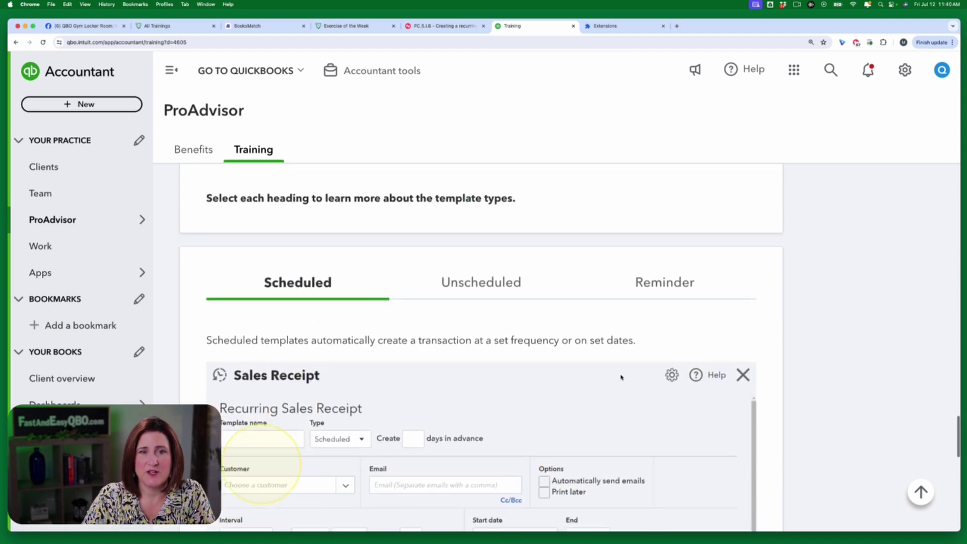
{"action": "left_click", "coordinate": [498, 320]}
{"action": "scroll", "coordinate": [494, 313], "scroll_direction": "down", "scroll_amount": 1}
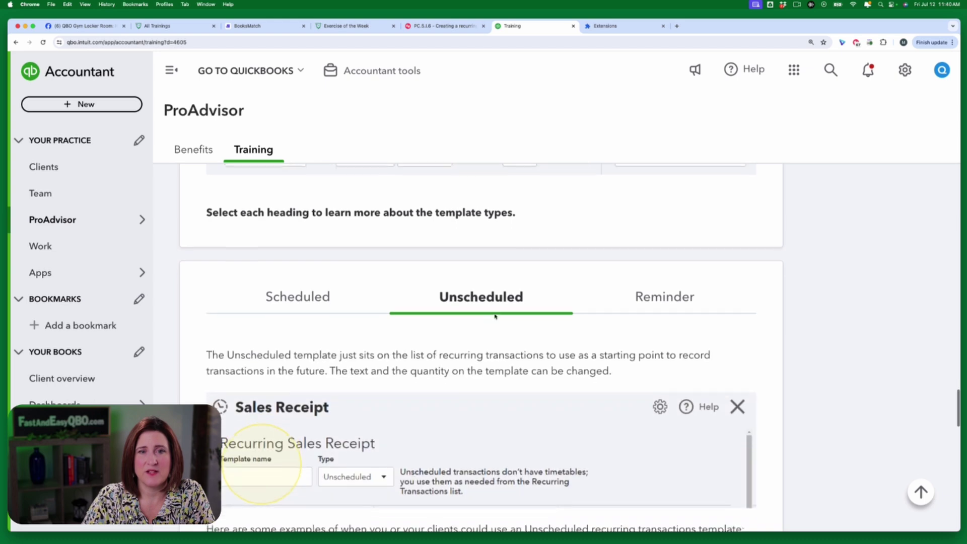
{"action": "left_click", "coordinate": [661, 299]}
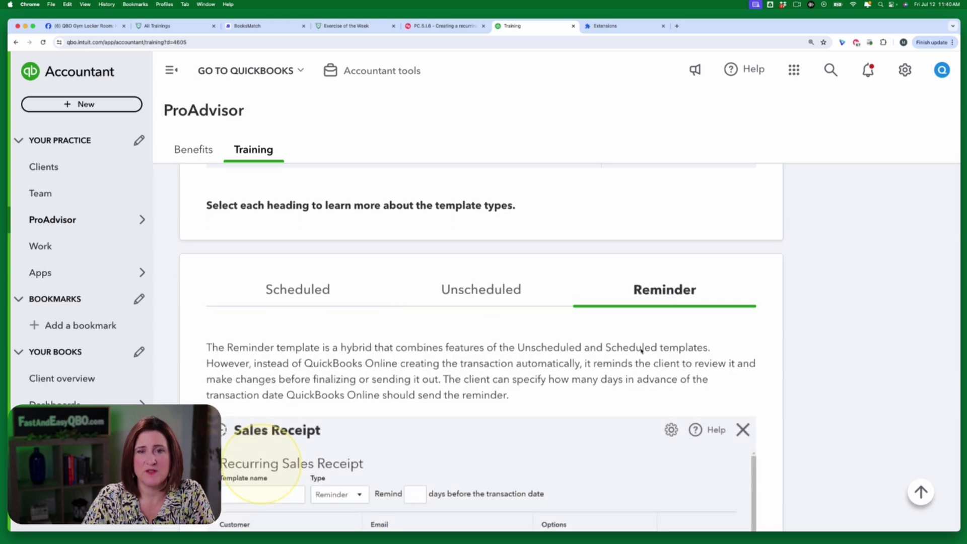
{"action": "scroll", "coordinate": [641, 350], "scroll_direction": "down", "scroll_amount": 10}
{"action": "scroll", "coordinate": [642, 351], "scroll_direction": "down", "scroll_amount": 8}
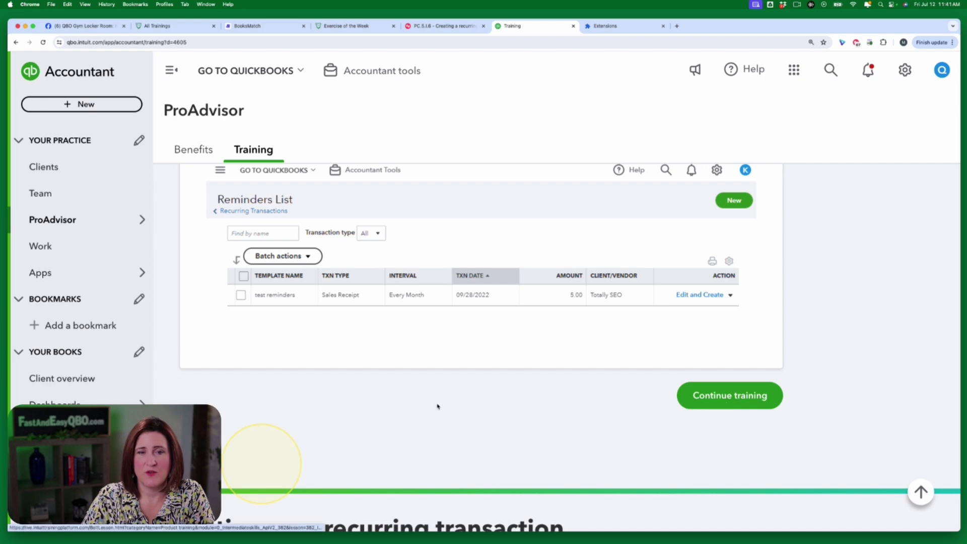
Step: Continue through the remaining lesson sections, from setting up a recurring transaction to recurring transactions versus bank rules, up to the knowledge check
{"action": "scroll", "coordinate": [527, 413], "scroll_direction": "down", "scroll_amount": 2}
{"action": "scroll", "coordinate": [527, 413], "scroll_direction": "down", "scroll_amount": 15}
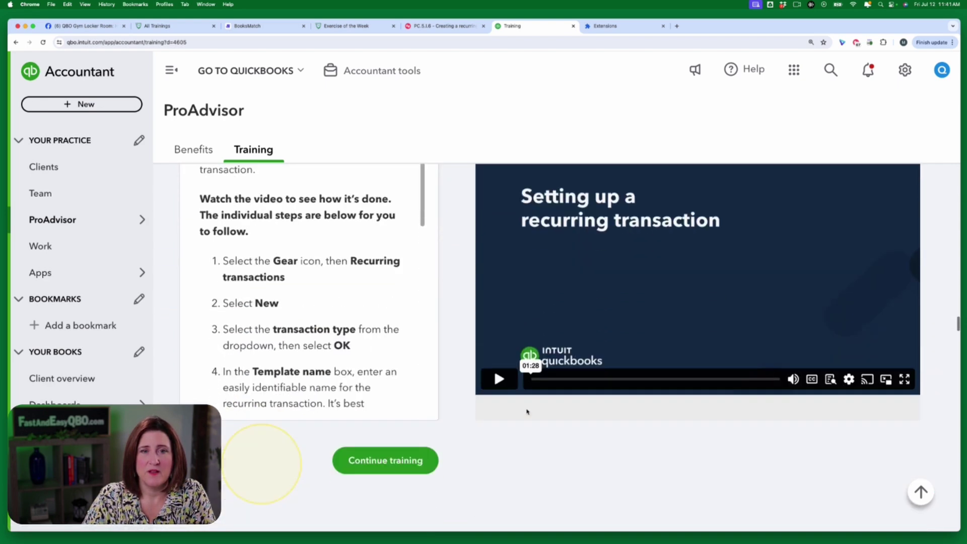
{"action": "scroll", "coordinate": [527, 413], "scroll_direction": "down", "scroll_amount": 15}
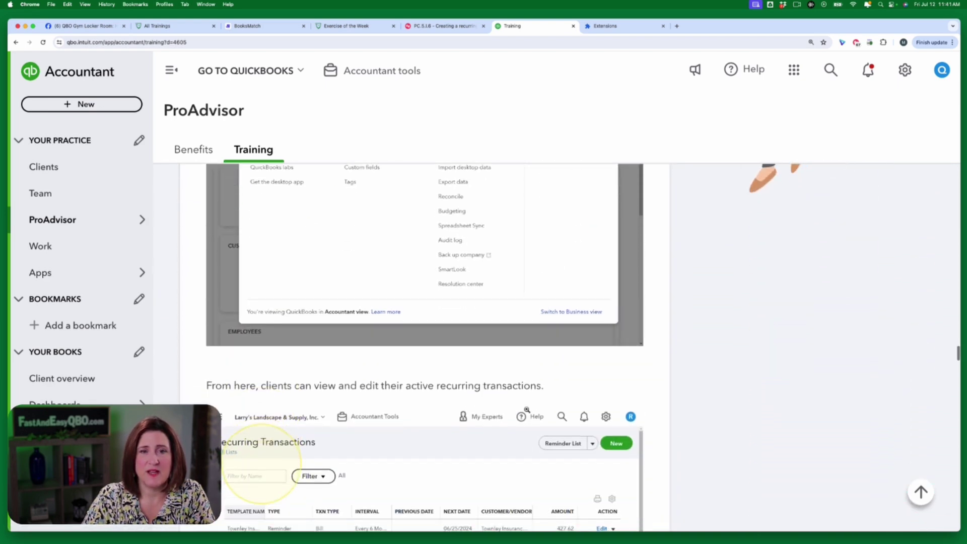
{"action": "scroll", "coordinate": [528, 410], "scroll_direction": "down", "scroll_amount": 15}
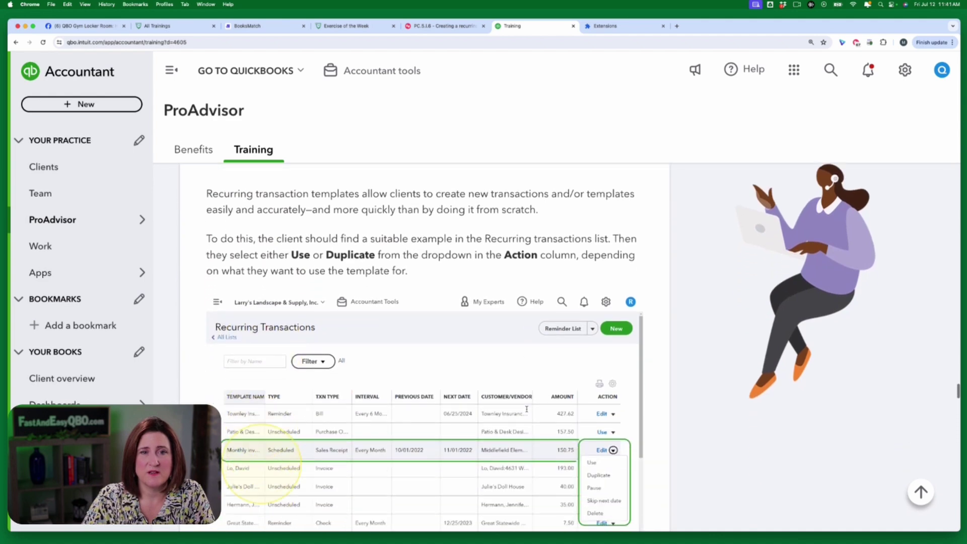
{"action": "scroll", "coordinate": [527, 409], "scroll_direction": "down", "scroll_amount": 10}
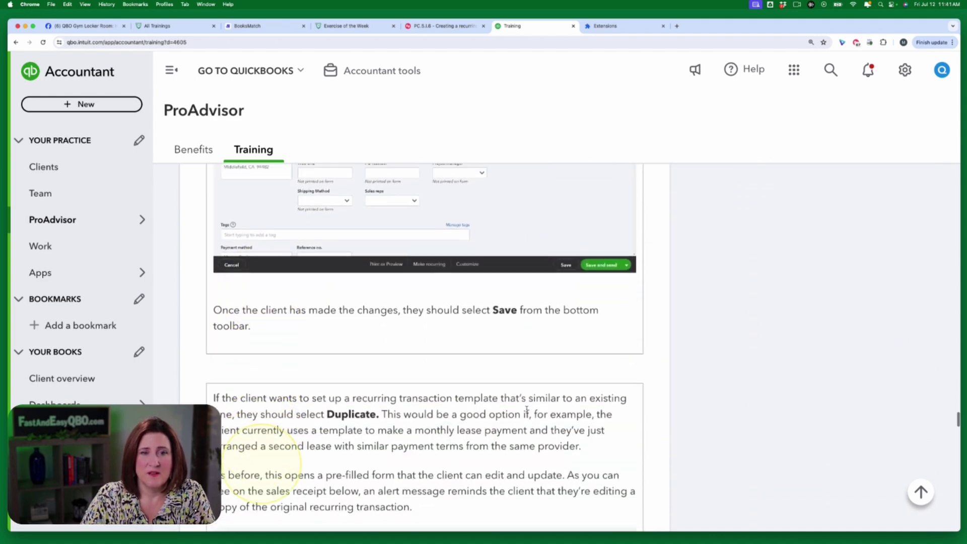
{"action": "scroll", "coordinate": [527, 409], "scroll_direction": "down", "scroll_amount": 10}
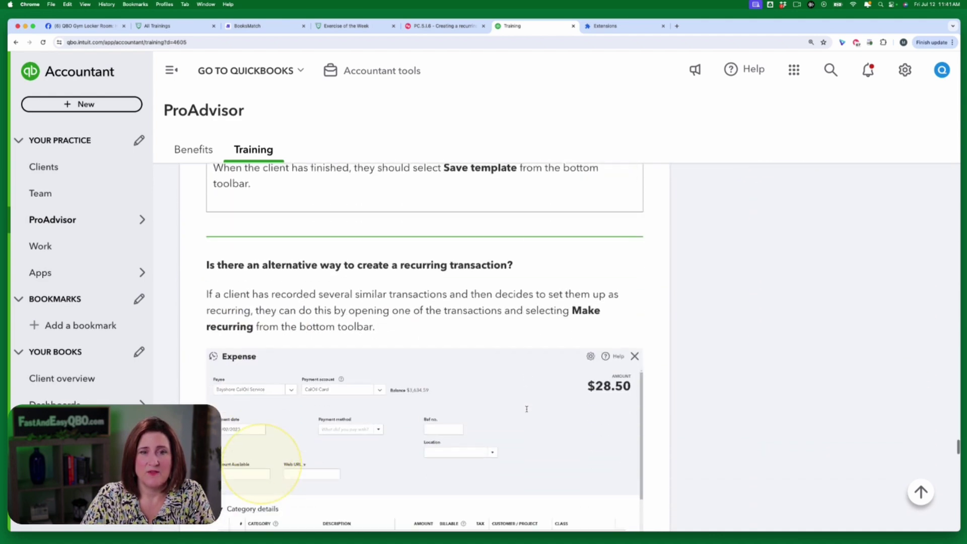
{"action": "scroll", "coordinate": [527, 410], "scroll_direction": "down", "scroll_amount": 10}
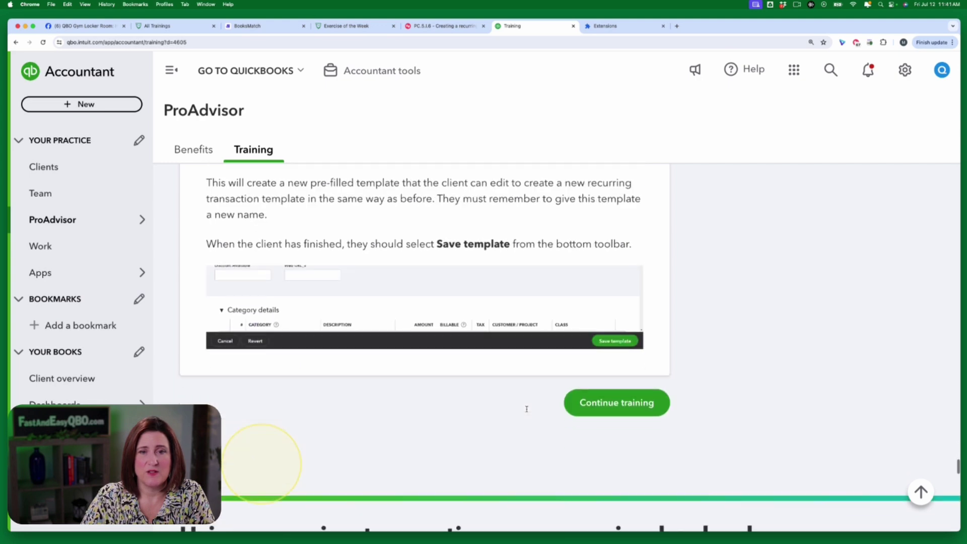
{"action": "scroll", "coordinate": [527, 411], "scroll_direction": "down", "scroll_amount": 10}
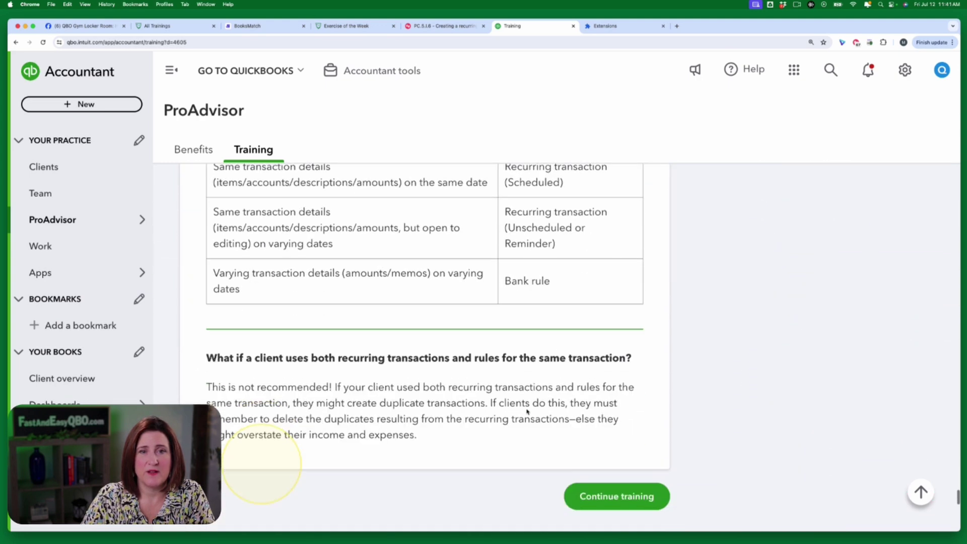
{"action": "scroll", "coordinate": [527, 410], "scroll_direction": "down", "scroll_amount": 2}
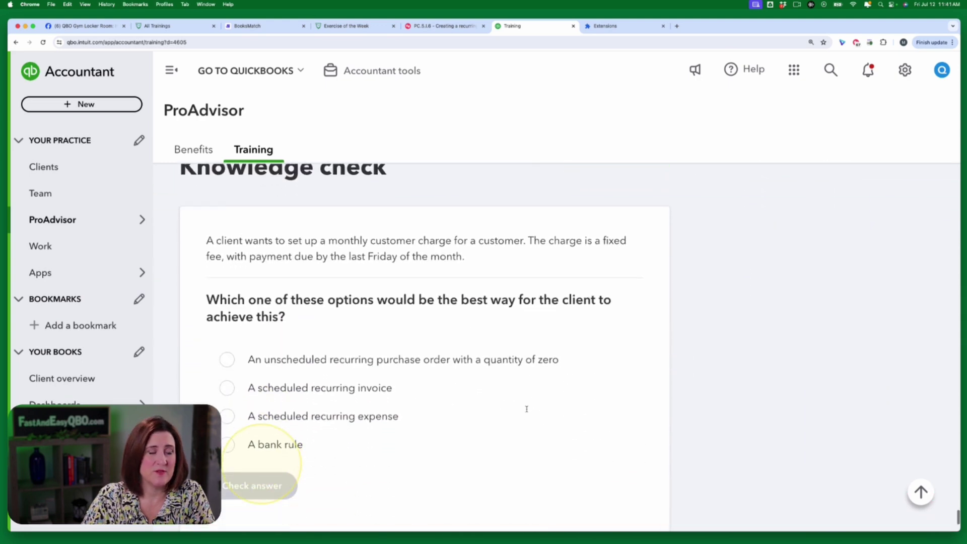
Step: Answer the knowledge check on the monthly customer charge with "A scheduled recurring invoice" and check the answer
{"action": "scroll", "coordinate": [527, 409], "scroll_direction": "up", "scroll_amount": 1}
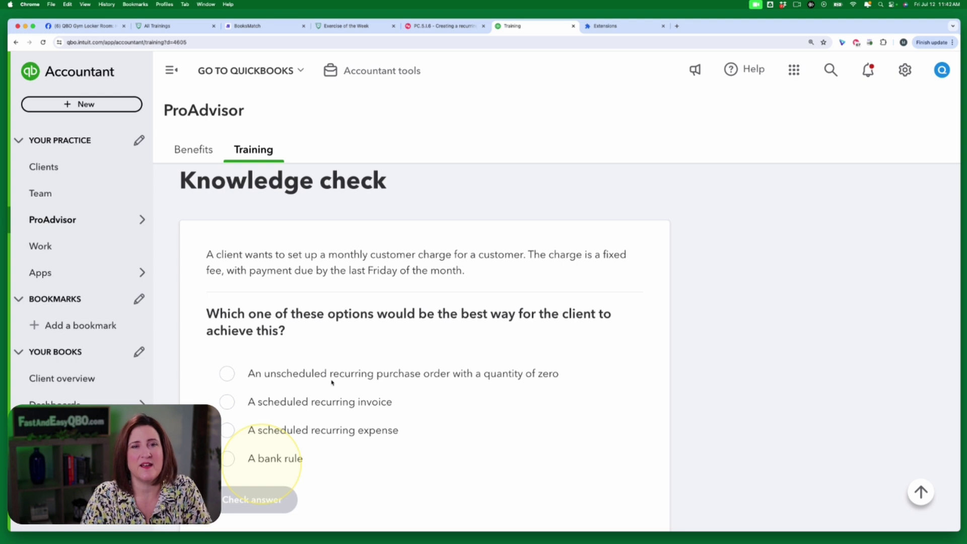
{"action": "scroll", "coordinate": [449, 390], "scroll_direction": "down", "scroll_amount": 1}
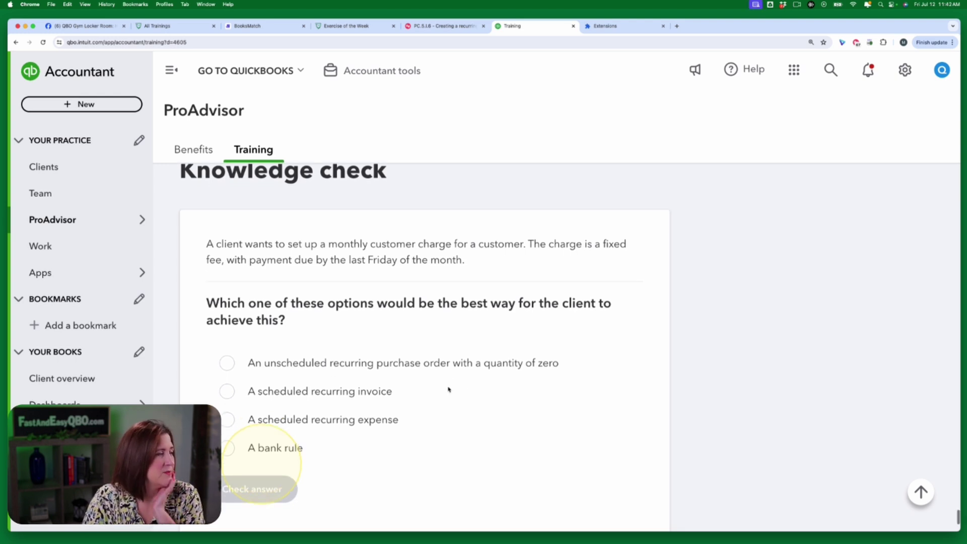
{"action": "scroll", "coordinate": [449, 390], "scroll_direction": "down", "scroll_amount": 5}
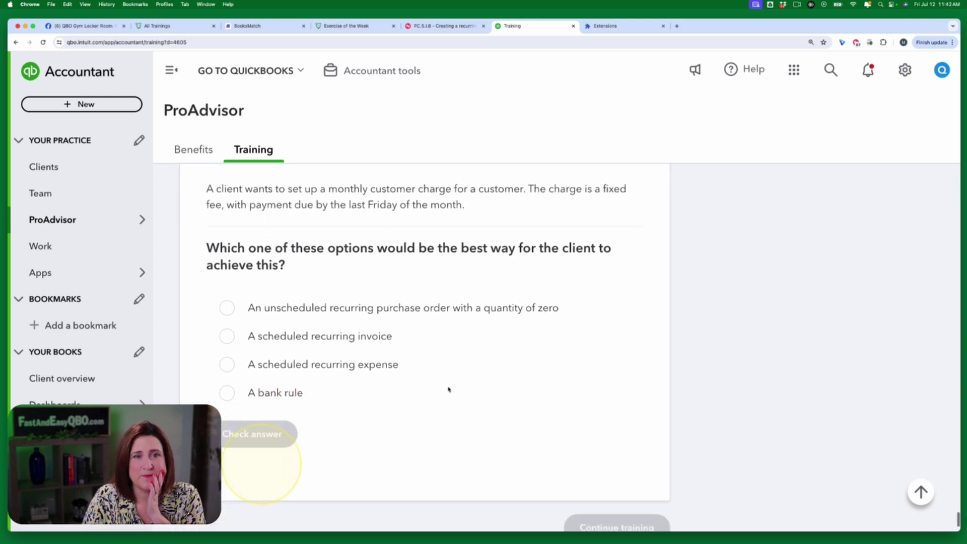
{"action": "scroll", "coordinate": [449, 391], "scroll_direction": "up", "scroll_amount": 1}
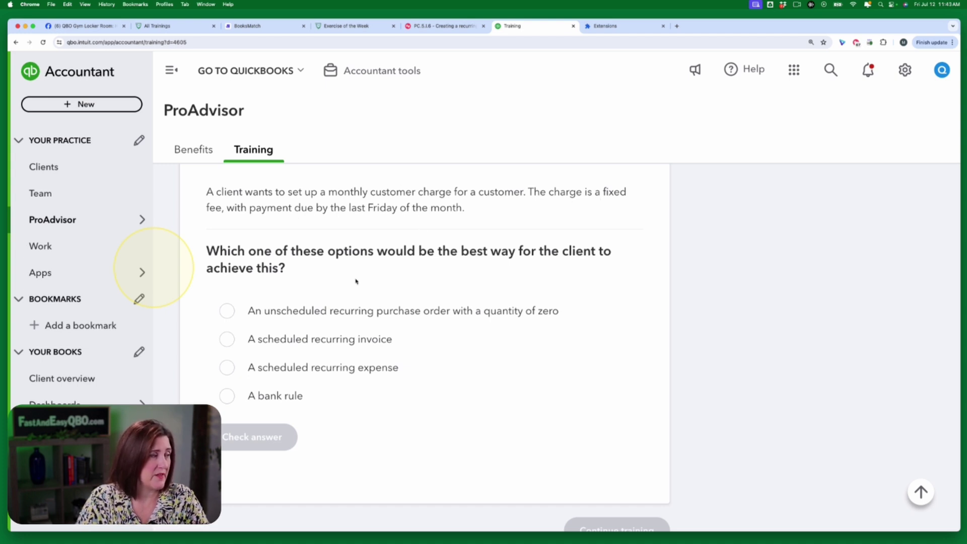
{"action": "left_click", "coordinate": [233, 341]}
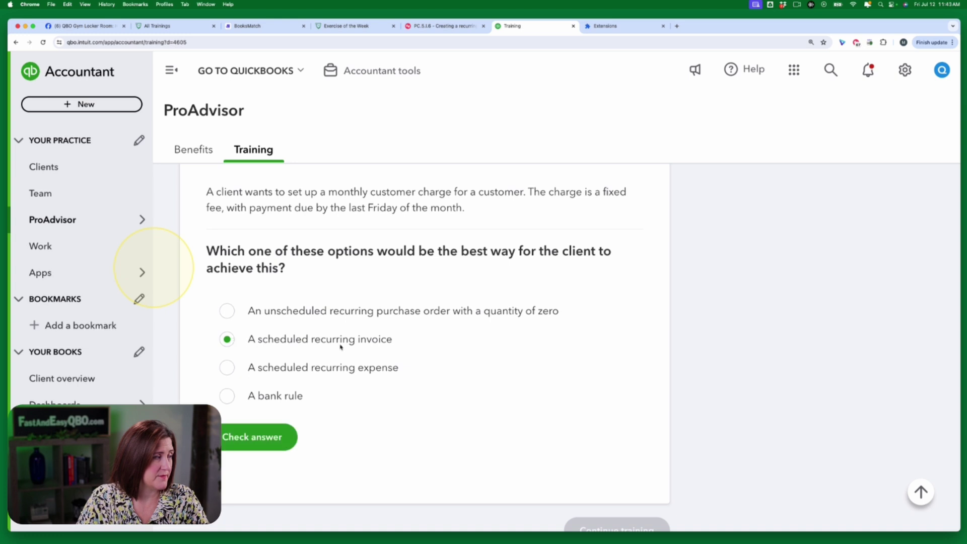
{"action": "left_click", "coordinate": [263, 439]}
Step: Continue the training to "Take our ProAdvisor challenge" and read the Craig's Landscaping recurring payment task
{"action": "scroll", "coordinate": [386, 402], "scroll_direction": "down", "scroll_amount": 1}
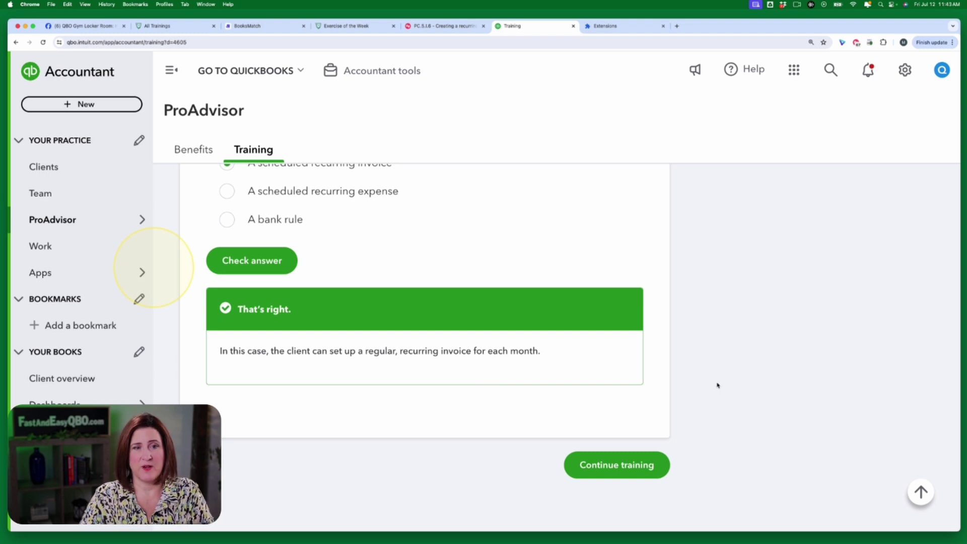
{"action": "scroll", "coordinate": [509, 393], "scroll_direction": "down", "scroll_amount": 7}
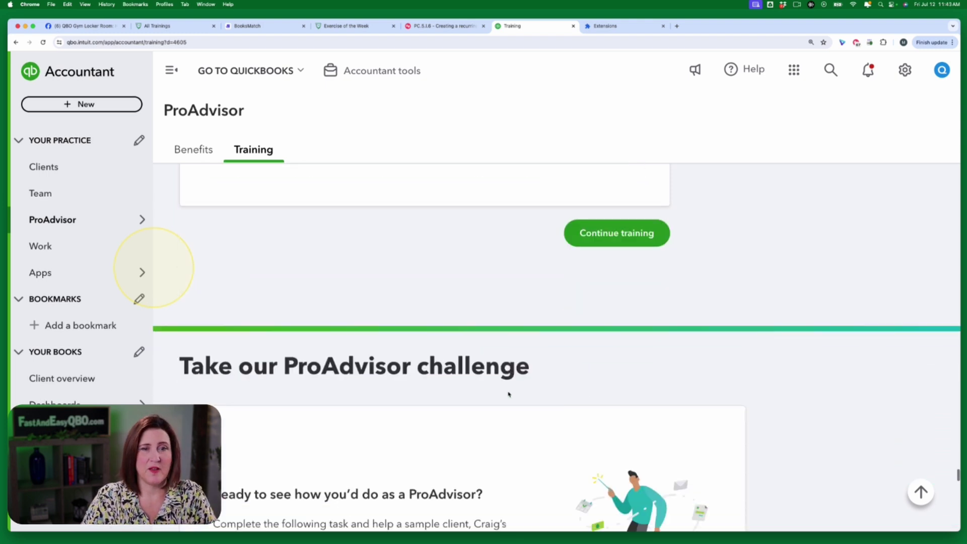
{"action": "scroll", "coordinate": [509, 395], "scroll_direction": "down", "scroll_amount": 2}
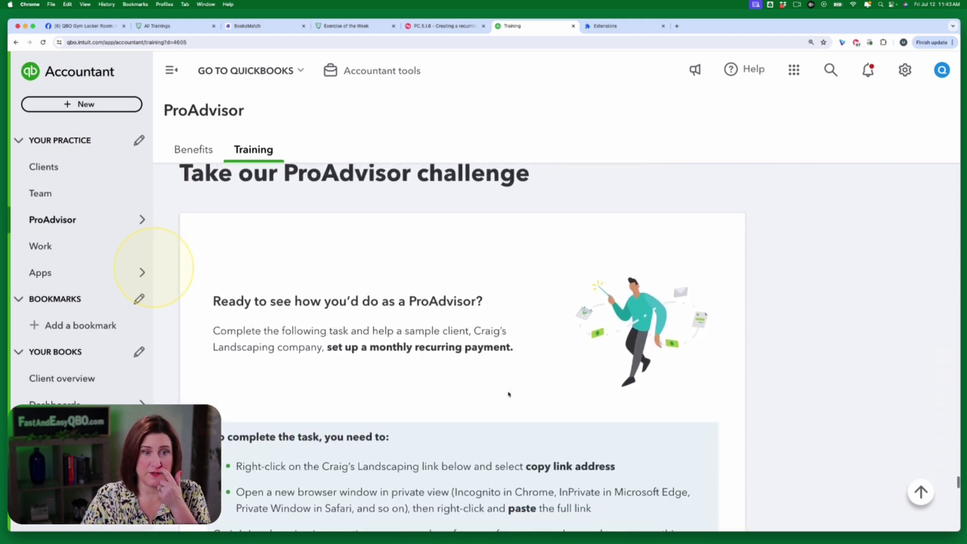
Step: Read the ProAdvisor challenge instructions and expand "The task" to read the EDD monthly rent scenario
{"action": "scroll", "coordinate": [544, 413], "scroll_direction": "down", "scroll_amount": 3}
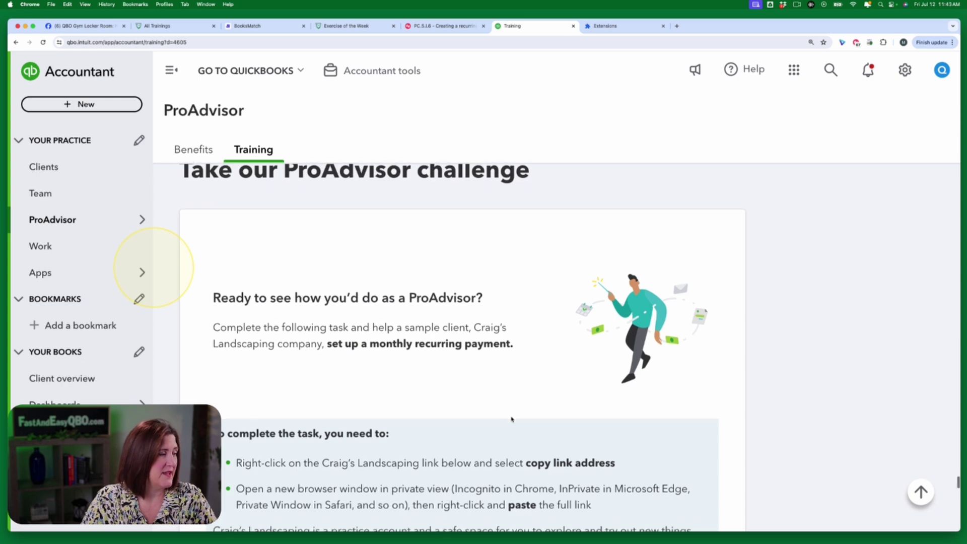
{"action": "scroll", "coordinate": [511, 419], "scroll_direction": "down", "scroll_amount": 6}
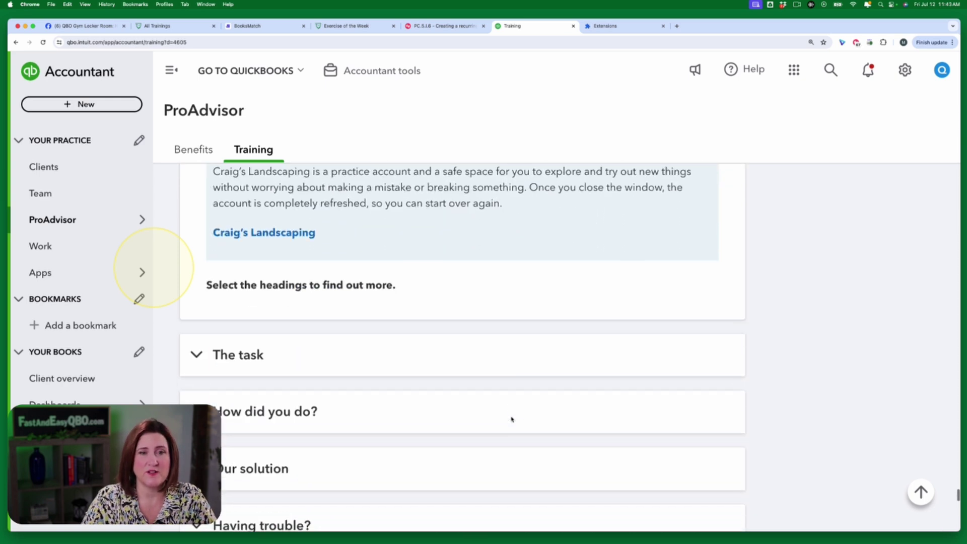
{"action": "scroll", "coordinate": [512, 419], "scroll_direction": "down", "scroll_amount": 1}
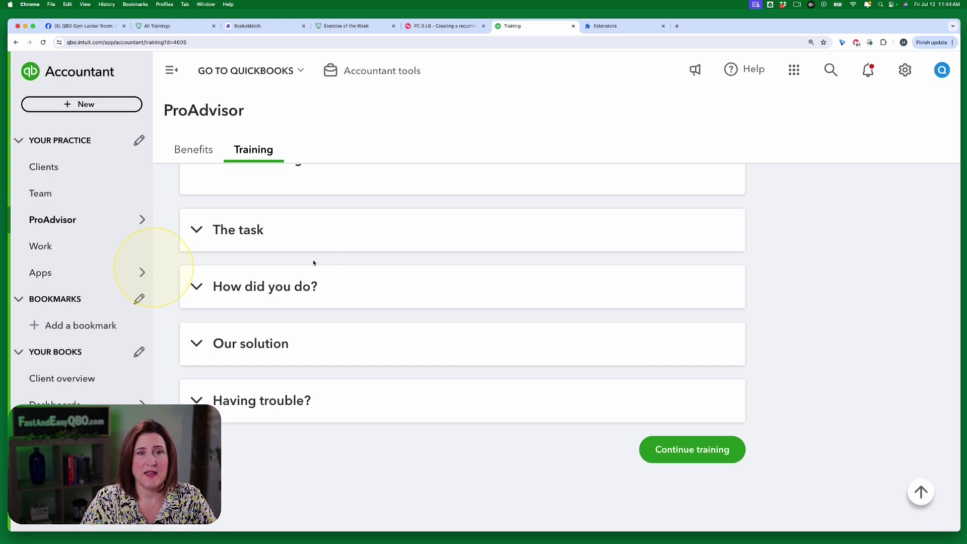
{"action": "scroll", "coordinate": [305, 242], "scroll_direction": "down", "scroll_amount": 1}
{"action": "left_click", "coordinate": [258, 226]}
{"action": "scroll", "coordinate": [376, 274], "scroll_direction": "up", "scroll_amount": 1}
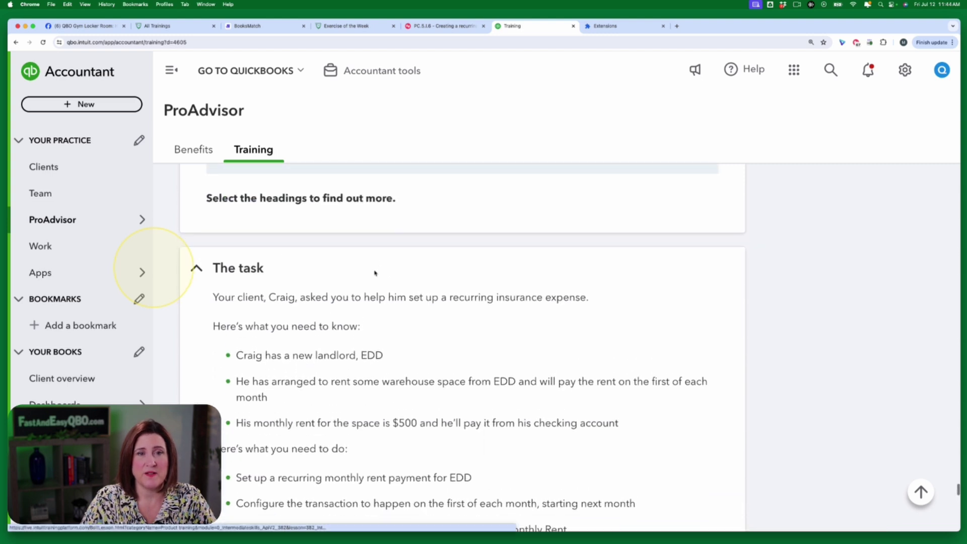
{"action": "scroll", "coordinate": [445, 341], "scroll_direction": "down", "scroll_amount": 1}
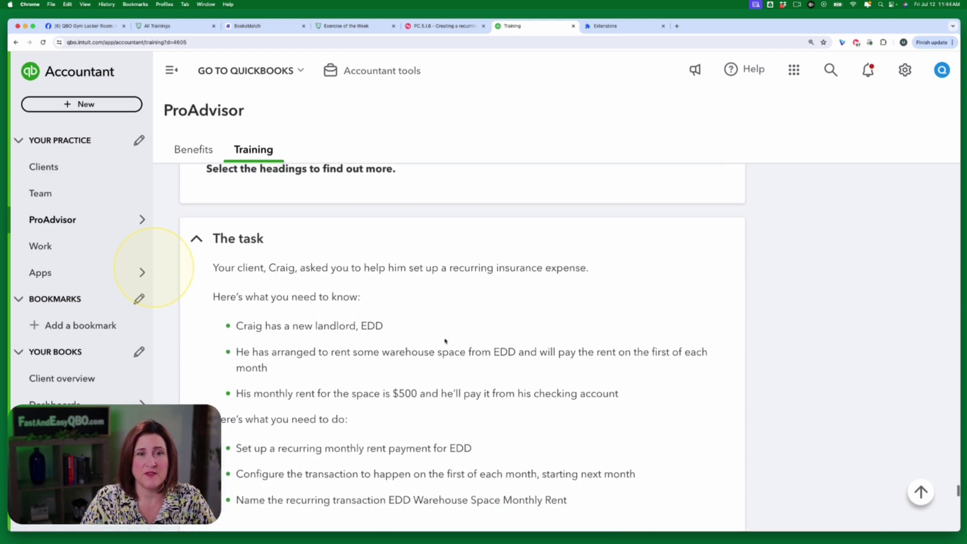
{"action": "scroll", "coordinate": [445, 341], "scroll_direction": "down", "scroll_amount": 1}
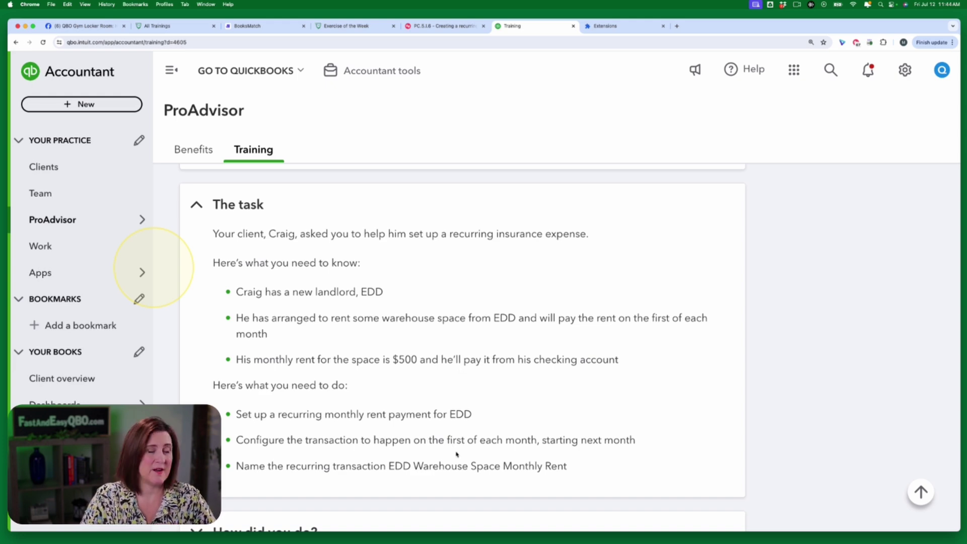
Step: Expand "How did you do?" and "Our solution" to review the expected recurring transaction and the solution steps
{"action": "scroll", "coordinate": [477, 447], "scroll_direction": "down", "scroll_amount": 5}
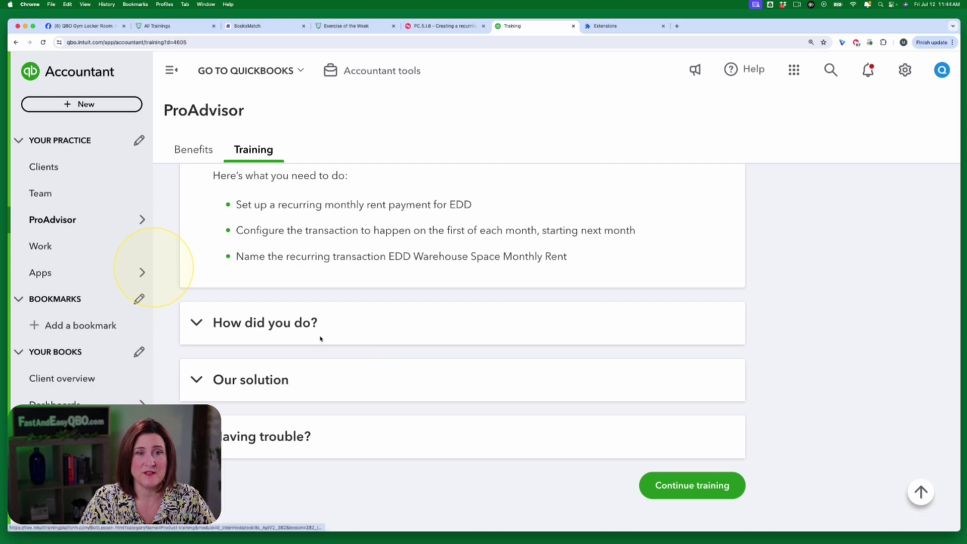
{"action": "left_click", "coordinate": [303, 325]}
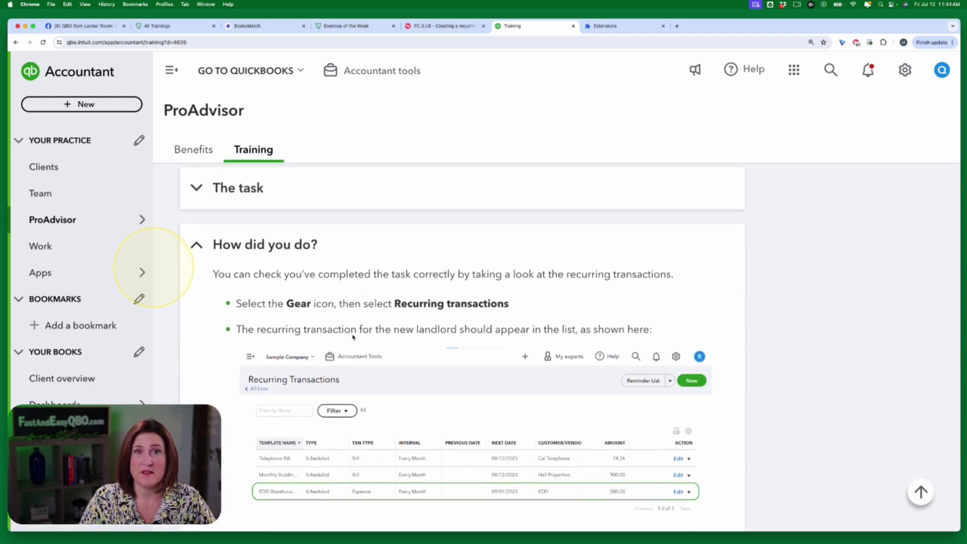
{"action": "scroll", "coordinate": [352, 337], "scroll_direction": "down", "scroll_amount": 5}
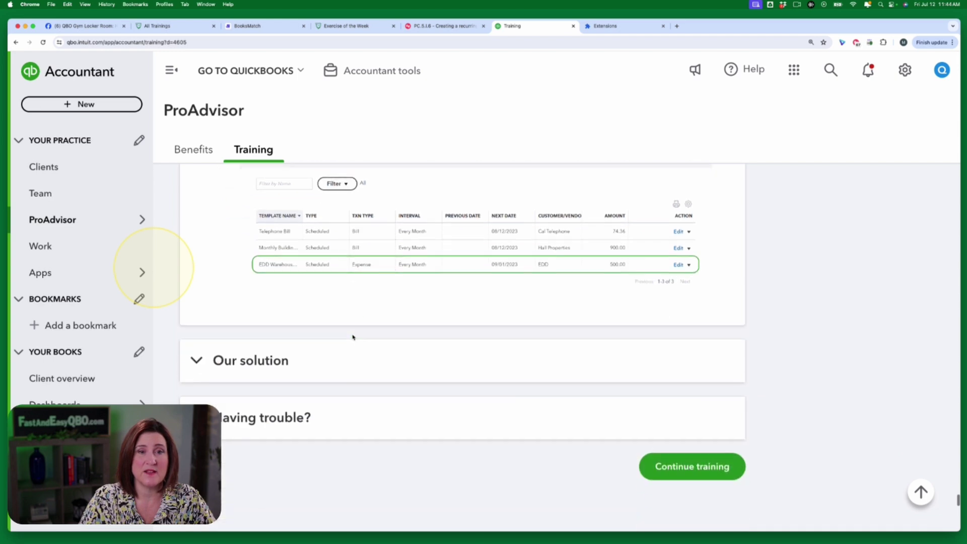
{"action": "left_click", "coordinate": [317, 338]}
{"action": "scroll", "coordinate": [373, 342], "scroll_direction": "up", "scroll_amount": 3}
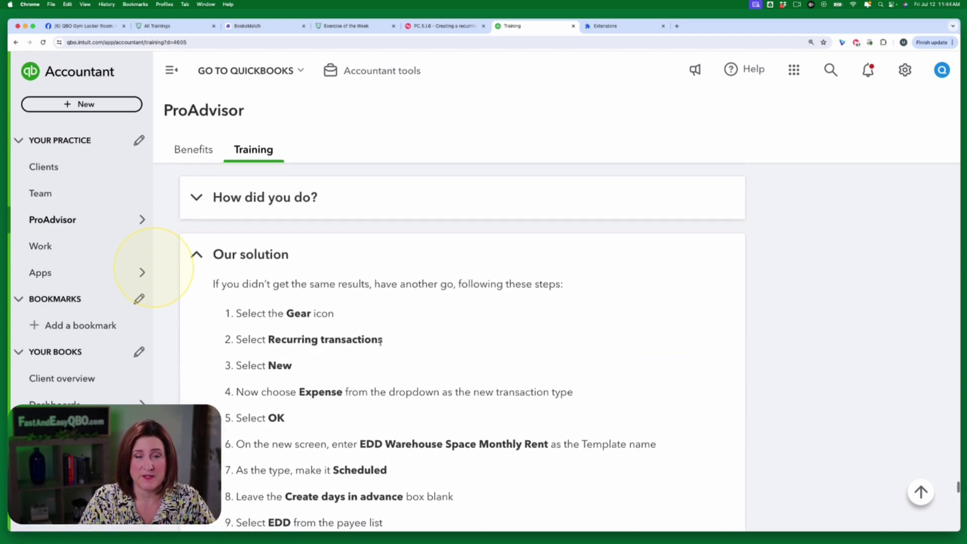
{"action": "scroll", "coordinate": [381, 345], "scroll_direction": "down", "scroll_amount": 5}
{"action": "scroll", "coordinate": [382, 345], "scroll_direction": "down", "scroll_amount": 2}
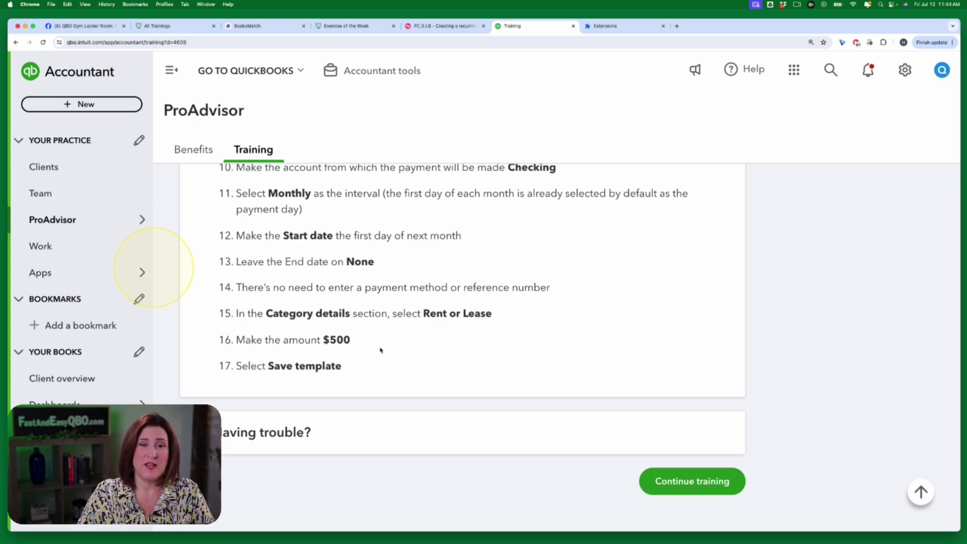
Step: Expand "Having trouble?" to read its naming tip, and look over the lesson's "Summing up" section
{"action": "left_click", "coordinate": [350, 433]}
{"action": "scroll", "coordinate": [353, 433], "scroll_direction": "down", "scroll_amount": 10}
{"action": "scroll", "coordinate": [406, 367], "scroll_direction": "up", "scroll_amount": 7}
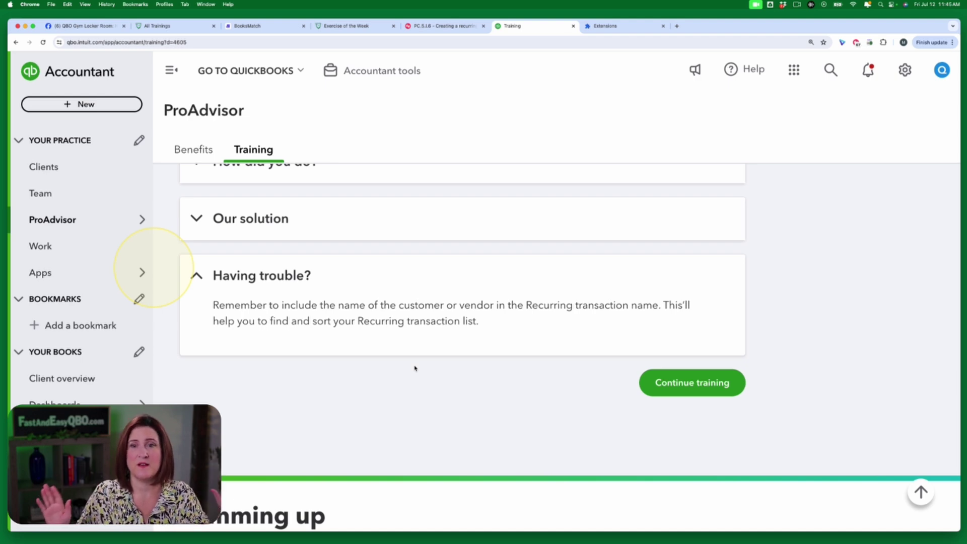
{"action": "scroll", "coordinate": [415, 348], "scroll_direction": "up", "scroll_amount": 4}
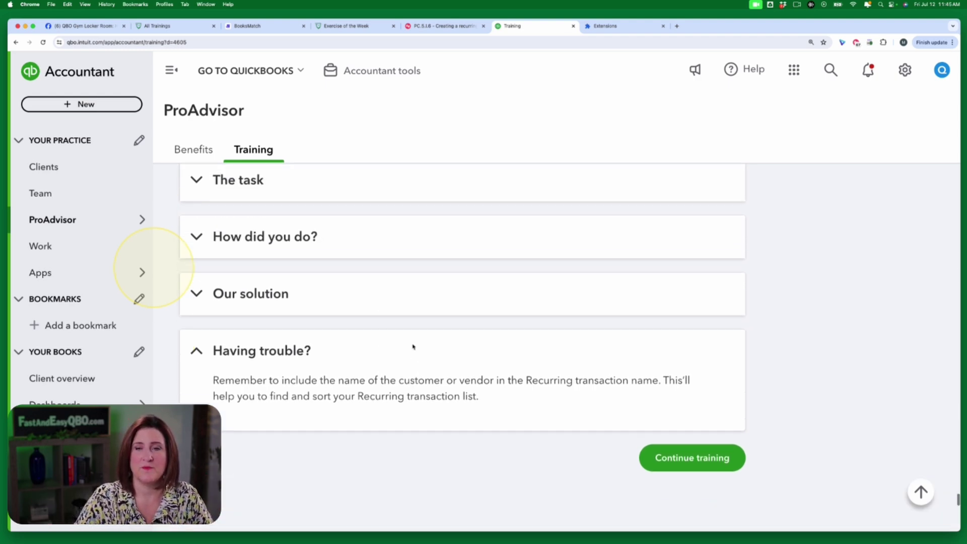
{"action": "scroll", "coordinate": [390, 365], "scroll_direction": "down", "scroll_amount": 10}
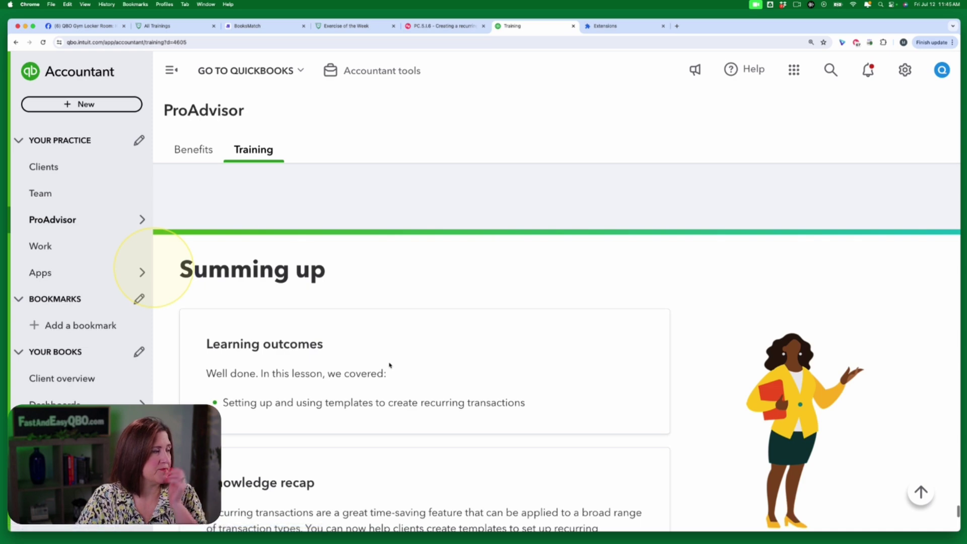
{"action": "scroll", "coordinate": [390, 365], "scroll_direction": "up", "scroll_amount": 10}
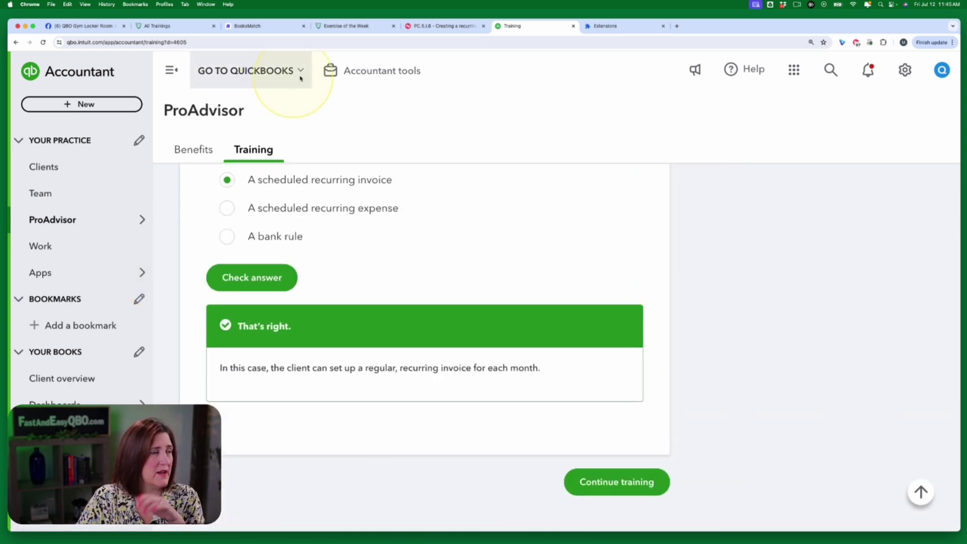
Step: Switch to the Scribe guide "PC.5.I.6 - Creating a recurring transaction" and read how to open the sample company
{"action": "left_click", "coordinate": [450, 27]}
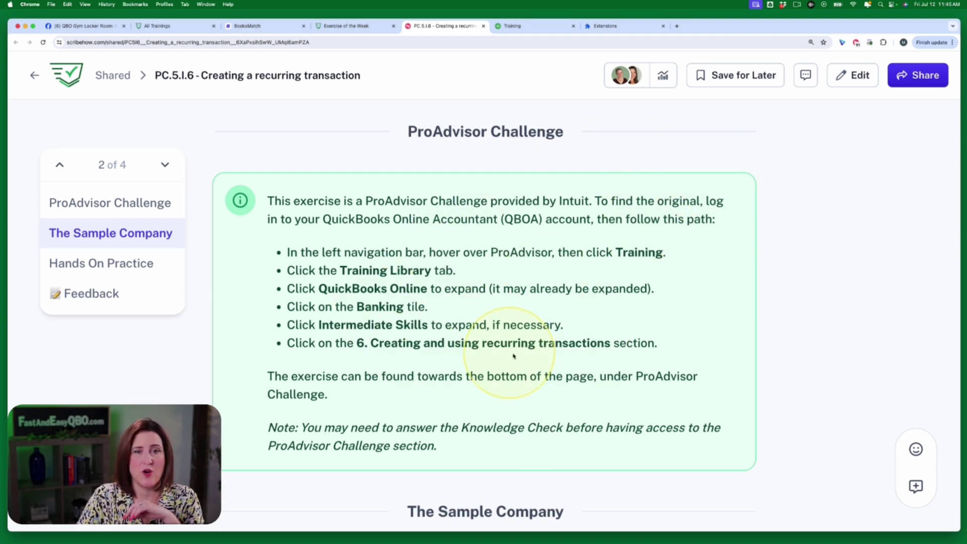
{"action": "scroll", "coordinate": [529, 358], "scroll_direction": "down", "scroll_amount": 3}
{"action": "scroll", "coordinate": [528, 358], "scroll_direction": "down", "scroll_amount": 7}
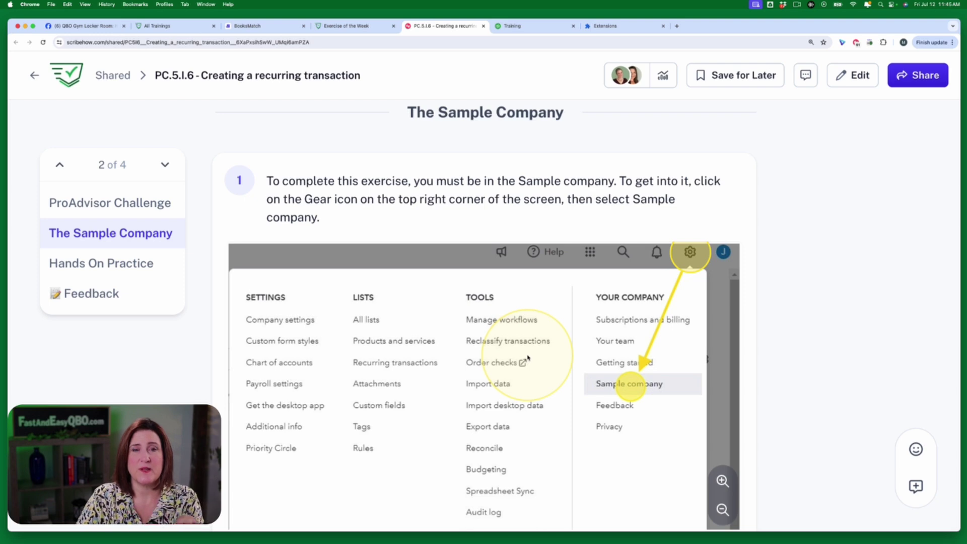
{"action": "scroll", "coordinate": [539, 96], "scroll_direction": "down", "scroll_amount": 1}
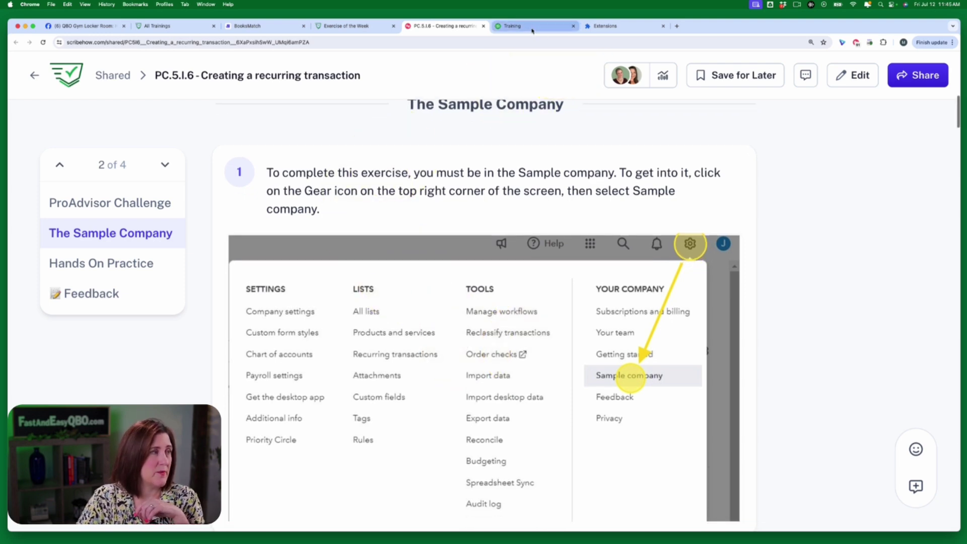
Step: Return to QuickBooks Online Accountant and open the sample company, accepting the sign-out from the current firm
{"action": "left_click", "coordinate": [532, 32]}
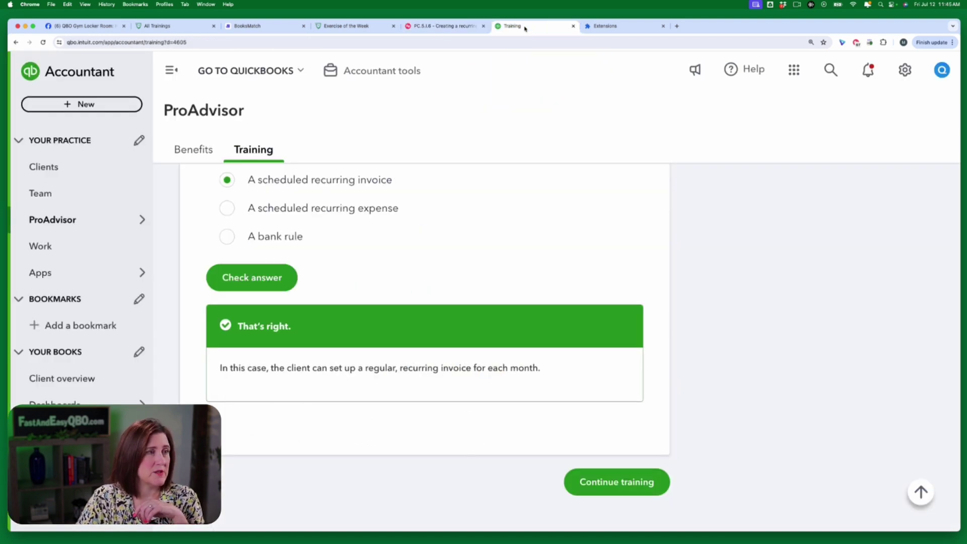
{"action": "left_click", "coordinate": [904, 74]}
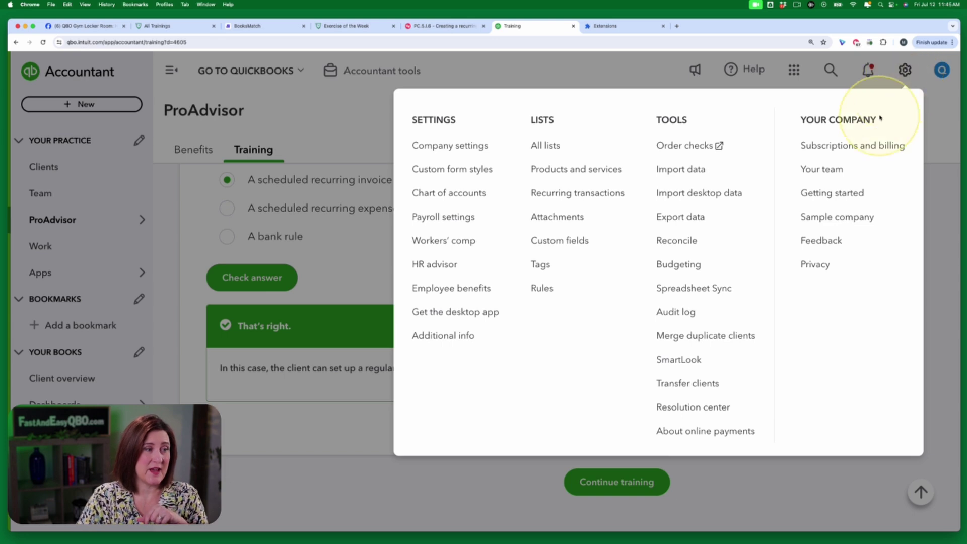
{"action": "left_click", "coordinate": [856, 218]}
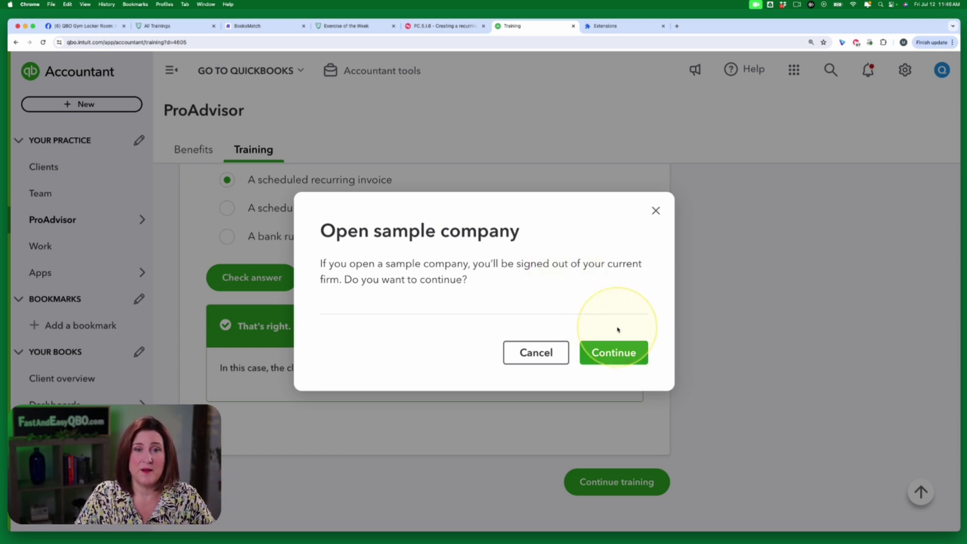
{"action": "left_click", "coordinate": [629, 355]}
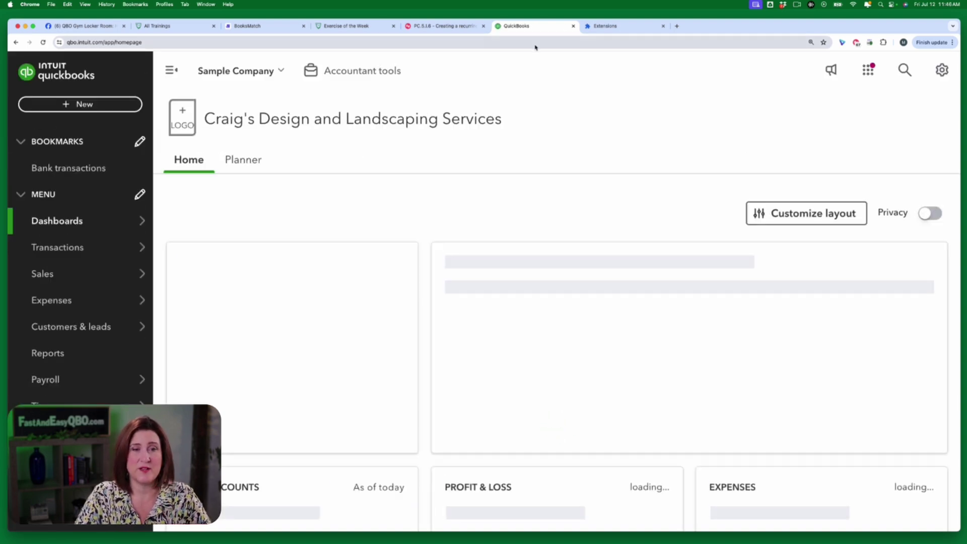
Step: Switch back to the Scribe guide and review the sample company note about being logged out of the current account
{"action": "left_click", "coordinate": [450, 26]}
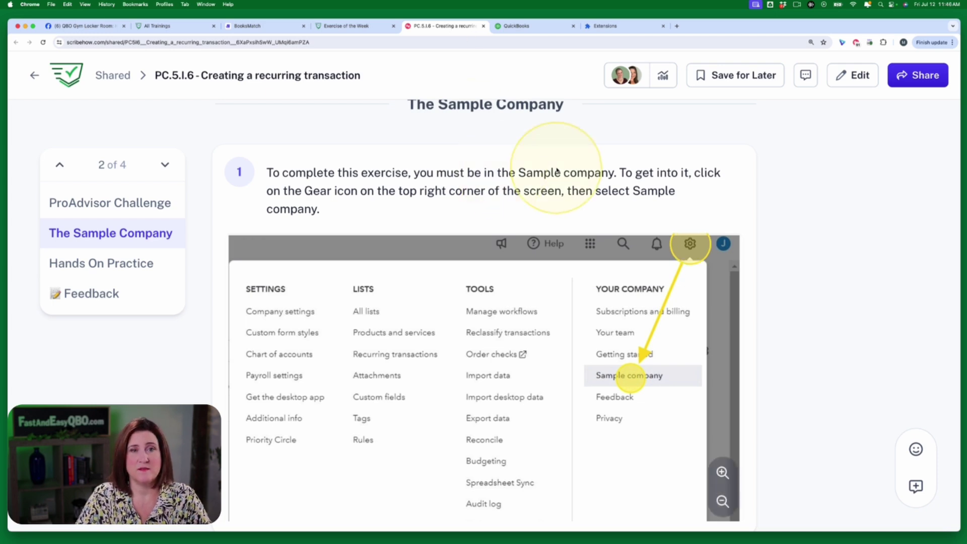
{"action": "scroll", "coordinate": [545, 285], "scroll_direction": "down", "scroll_amount": 1}
{"action": "scroll", "coordinate": [545, 286], "scroll_direction": "down", "scroll_amount": 7}
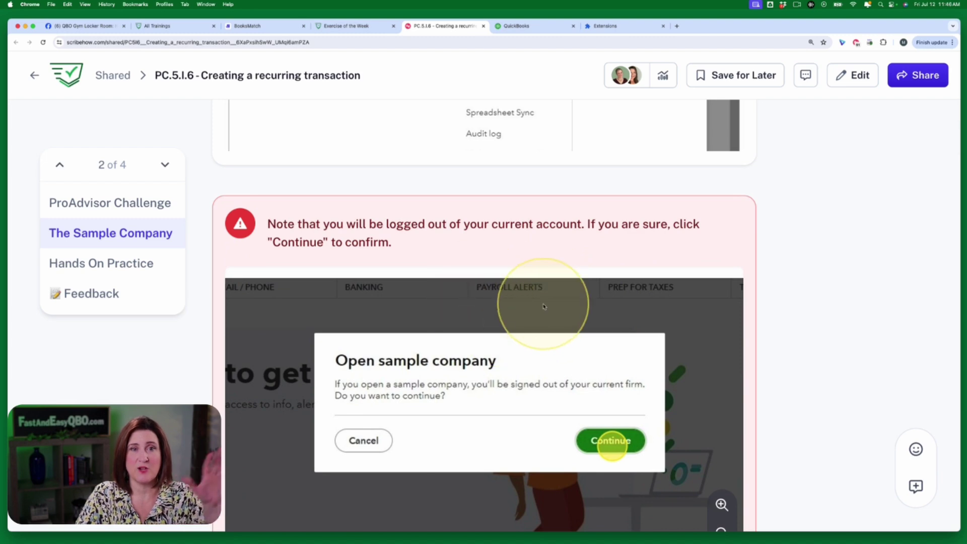
{"action": "scroll", "coordinate": [548, 297], "scroll_direction": "down", "scroll_amount": 1}
{"action": "scroll", "coordinate": [548, 297], "scroll_direction": "down", "scroll_amount": 8}
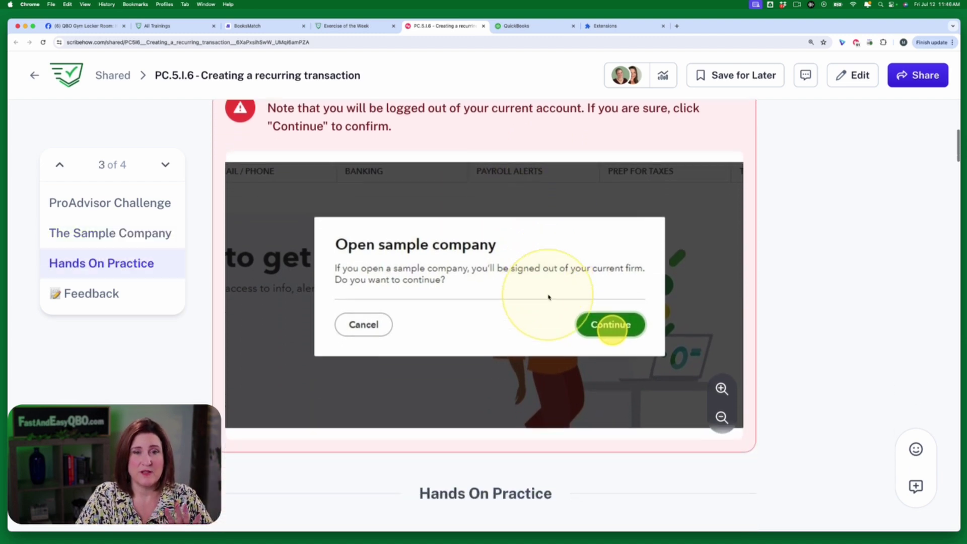
Step: Read the Hands On Practice scenario for EDD's recurring monthly rent payment, through to step 2 of the guide
{"action": "scroll", "coordinate": [549, 295], "scroll_direction": "down", "scroll_amount": 1}
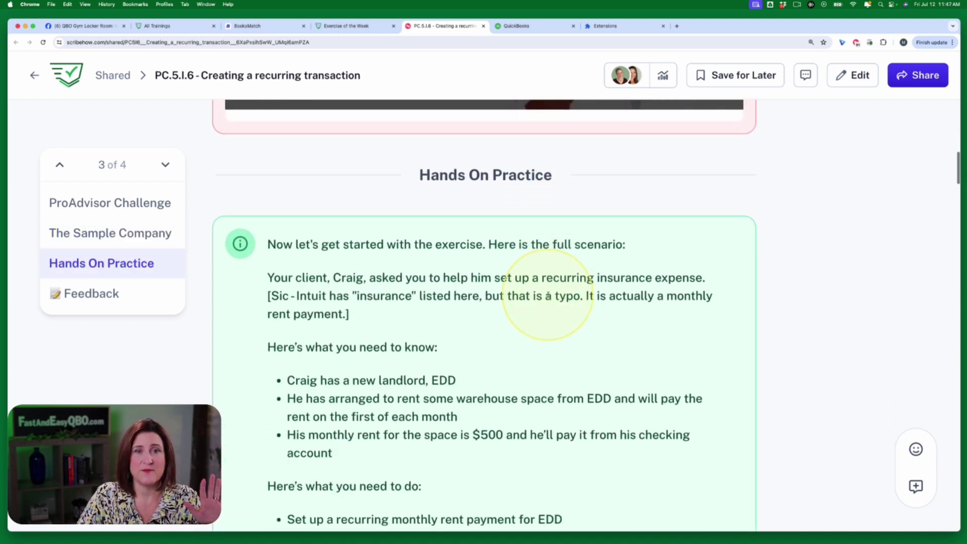
{"action": "scroll", "coordinate": [549, 297], "scroll_direction": "down", "scroll_amount": 1}
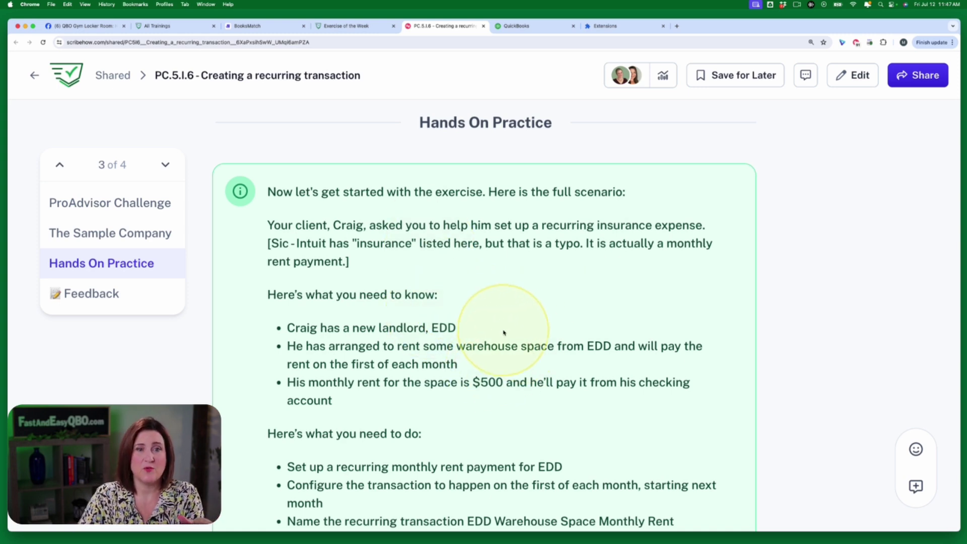
{"action": "scroll", "coordinate": [497, 335], "scroll_direction": "down", "scroll_amount": 2}
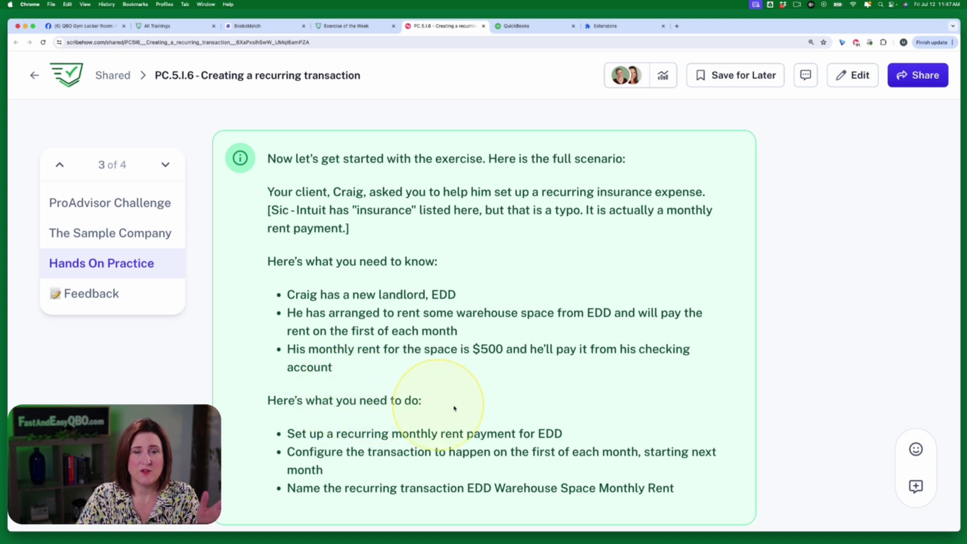
{"action": "scroll", "coordinate": [454, 409], "scroll_direction": "down", "scroll_amount": 3}
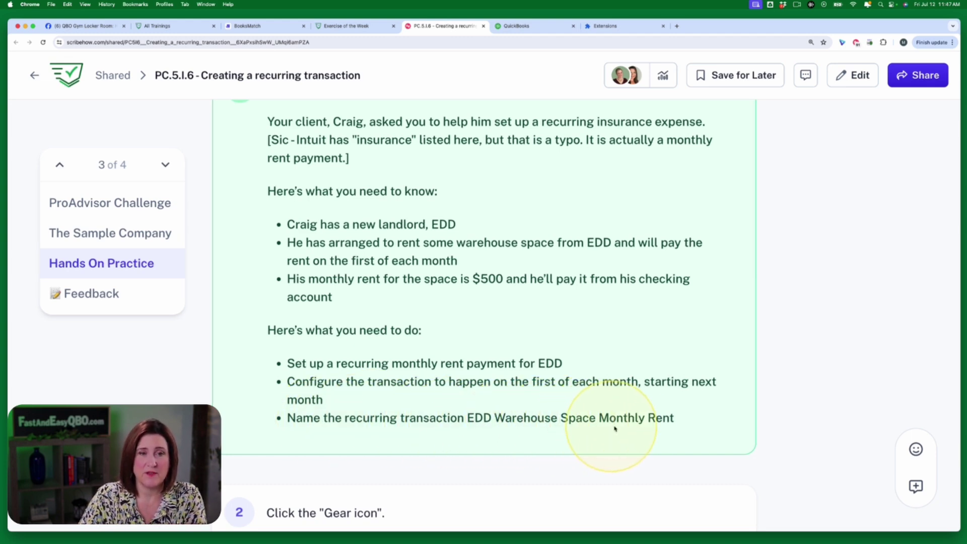
{"action": "scroll", "coordinate": [650, 428], "scroll_direction": "up", "scroll_amount": 3}
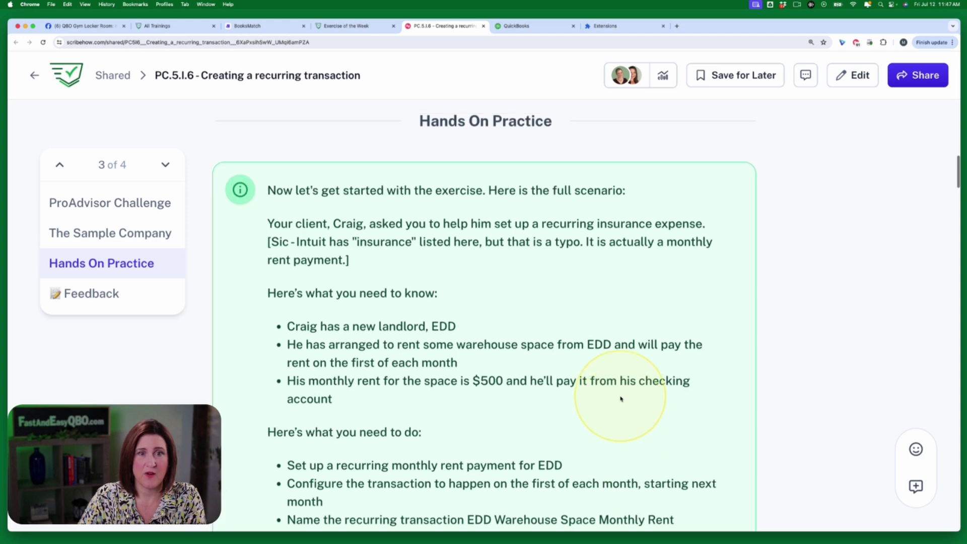
{"action": "scroll", "coordinate": [621, 399], "scroll_direction": "down", "scroll_amount": 10}
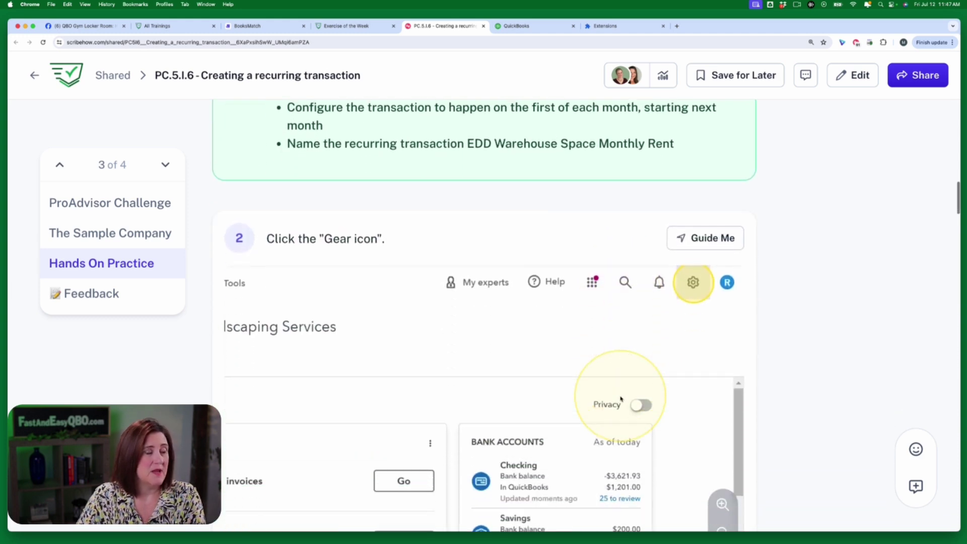
{"action": "scroll", "coordinate": [621, 399], "scroll_direction": "up", "scroll_amount": 1}
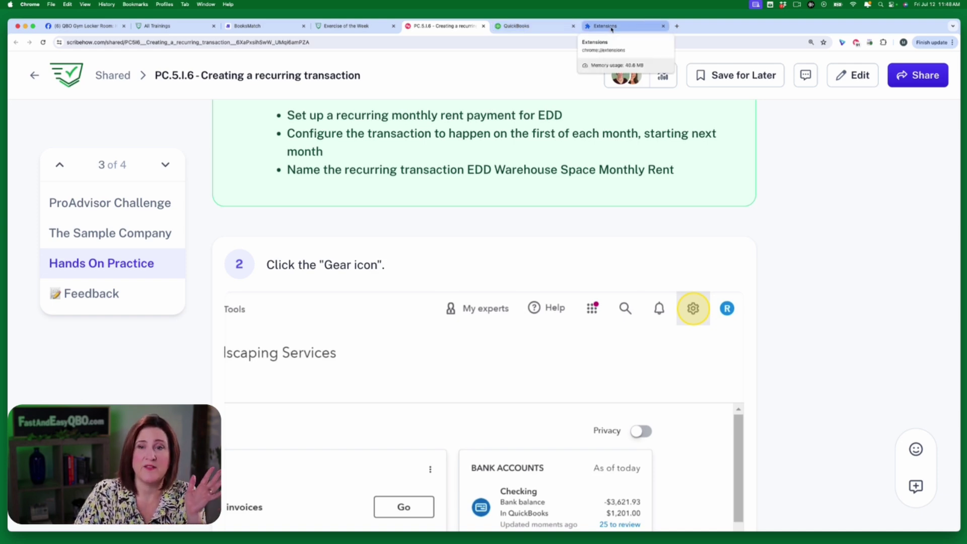
Step: Check the installed Chrome extensions for Scribe, look at the QuickBooks sample company, and return to step 2 of the guide
{"action": "left_click", "coordinate": [611, 29]}
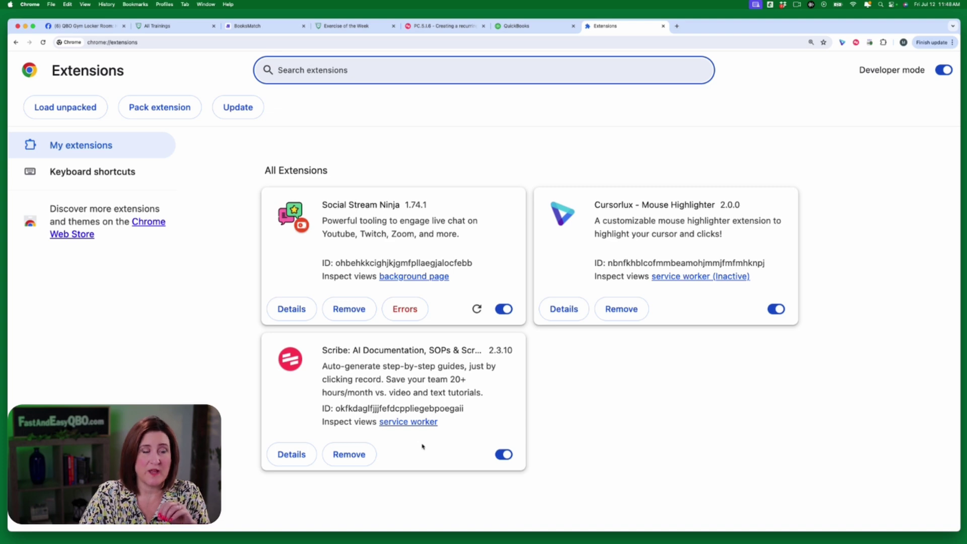
{"action": "left_click", "coordinate": [540, 27]}
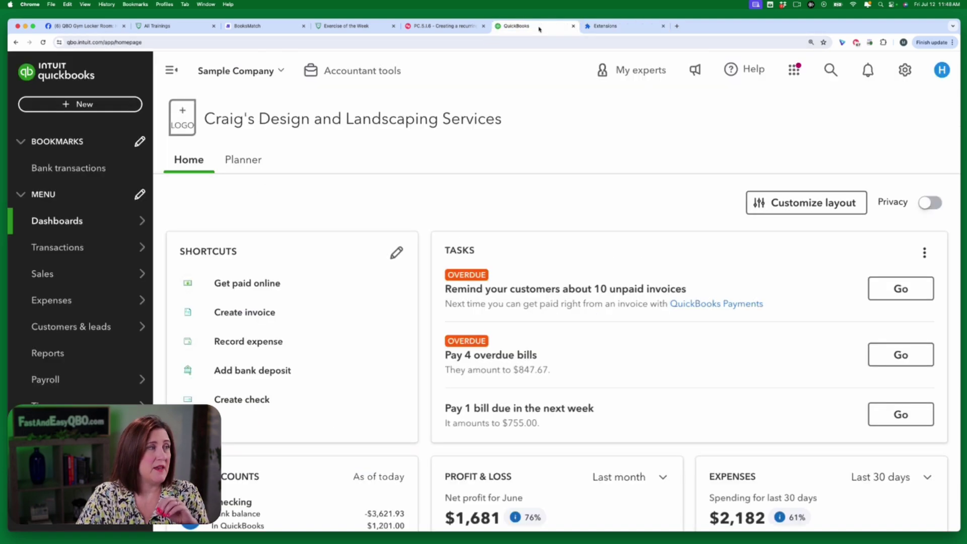
{"action": "left_click", "coordinate": [445, 26]}
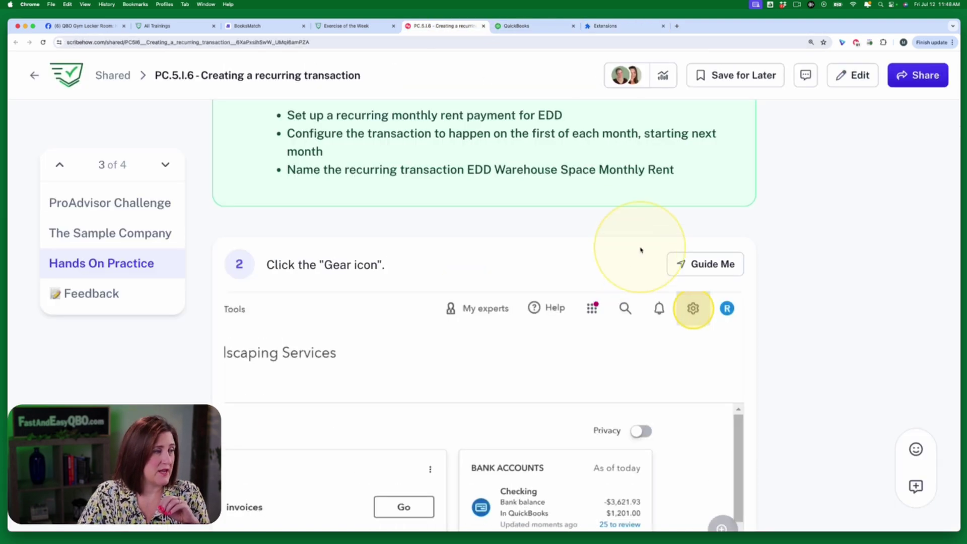
Step: Launch the Guide Me walkthrough from step 2 alongside the QuickBooks sample company and skim its instructions through step 6
{"action": "mouse_move", "coordinate": [713, 264]}
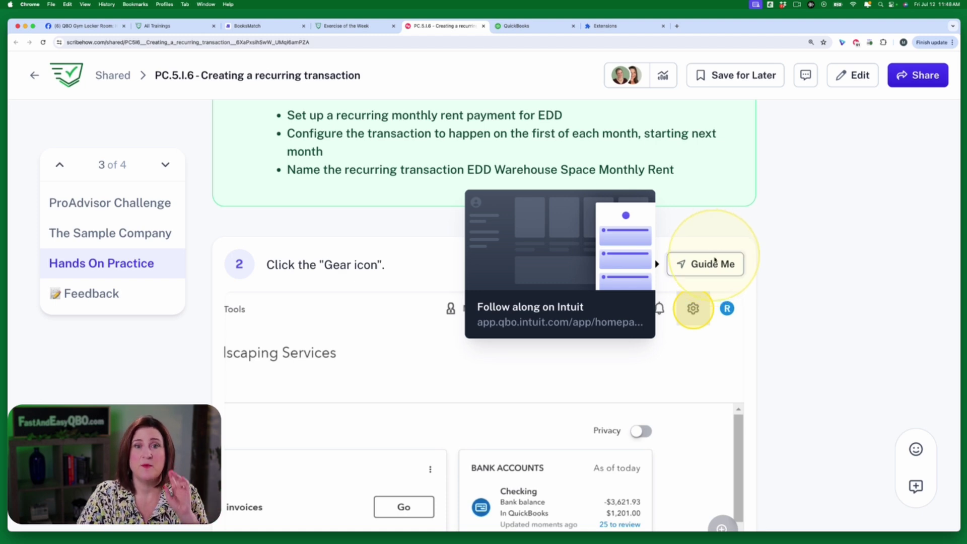
{"action": "left_click", "coordinate": [716, 267]}
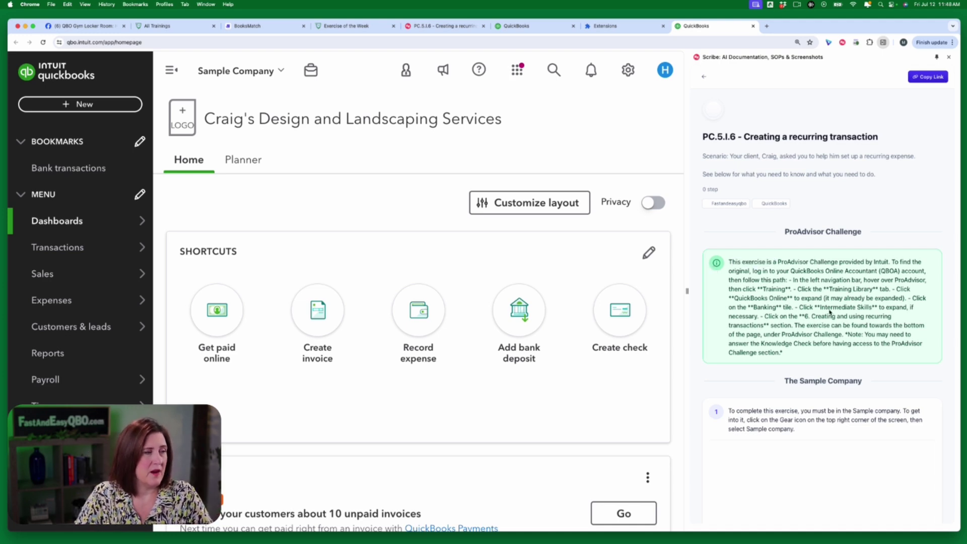
{"action": "scroll", "coordinate": [830, 312], "scroll_direction": "down", "scroll_amount": 1}
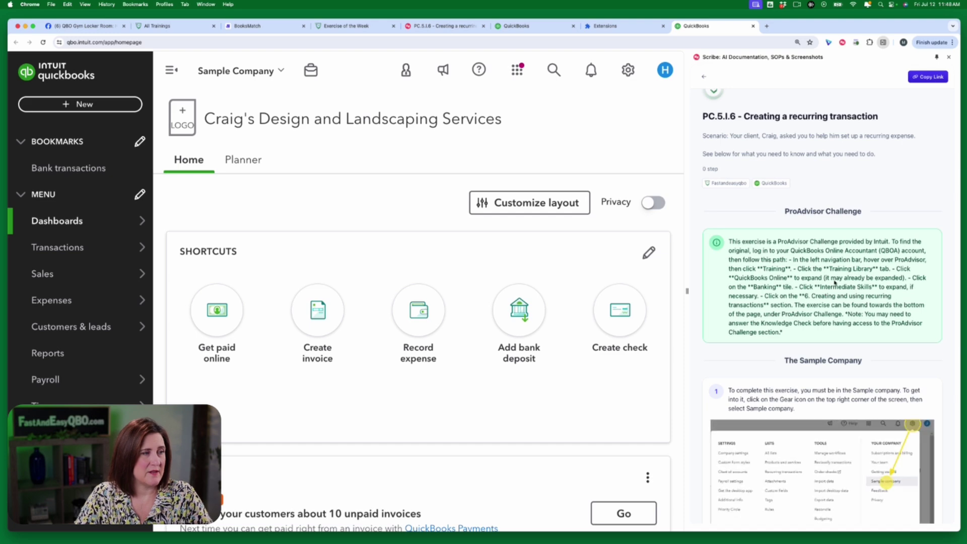
{"action": "scroll", "coordinate": [845, 297], "scroll_direction": "down", "scroll_amount": 5}
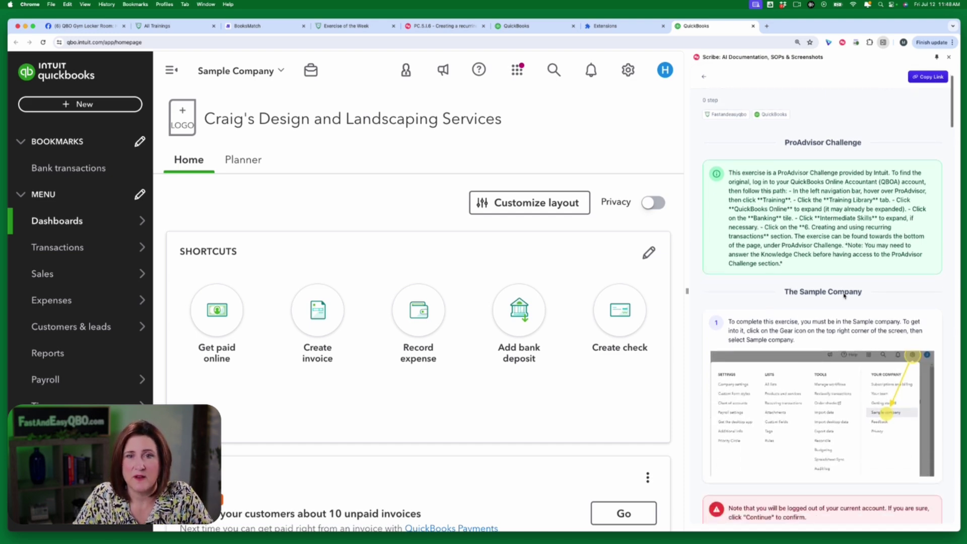
{"action": "scroll", "coordinate": [844, 297], "scroll_direction": "down", "scroll_amount": 13}
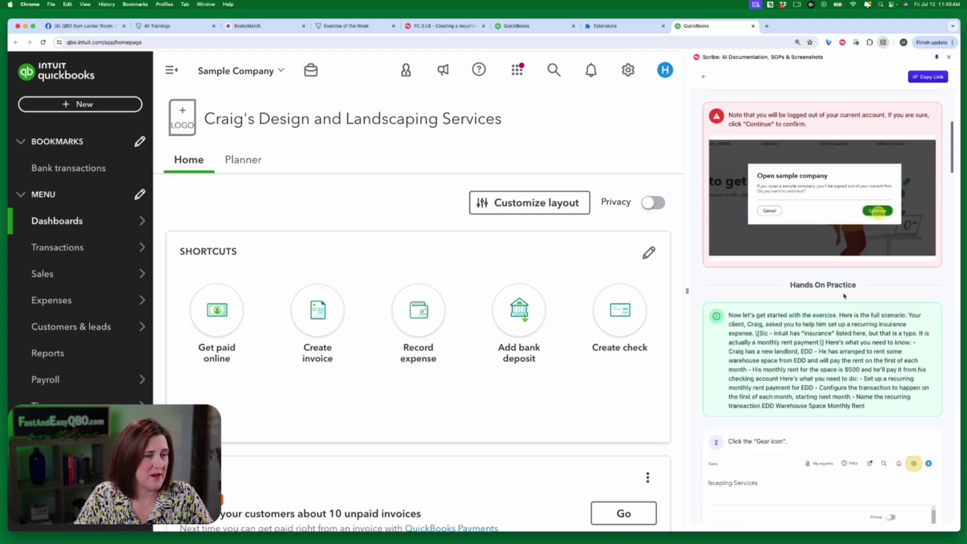
{"action": "scroll", "coordinate": [844, 297], "scroll_direction": "down", "scroll_amount": 20}
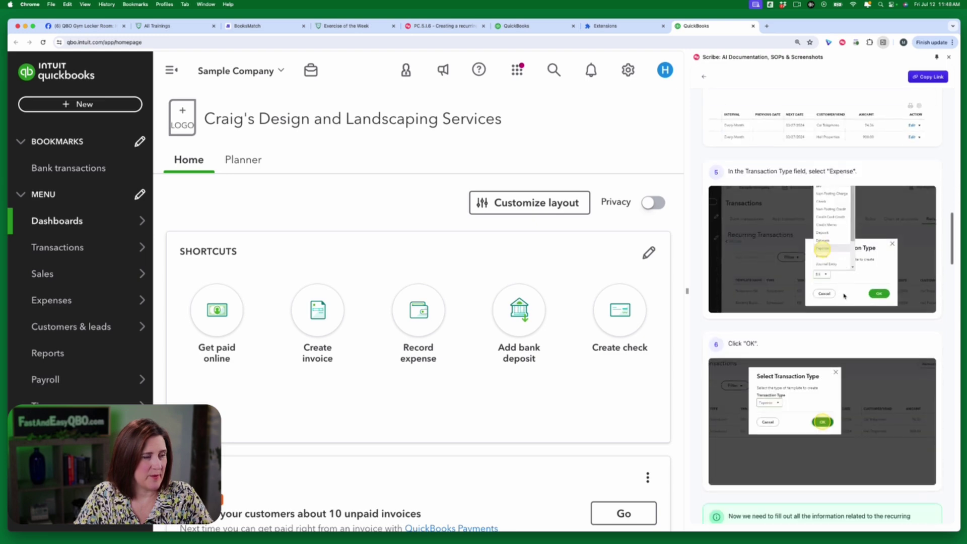
{"action": "scroll", "coordinate": [845, 296], "scroll_direction": "up", "scroll_amount": 20}
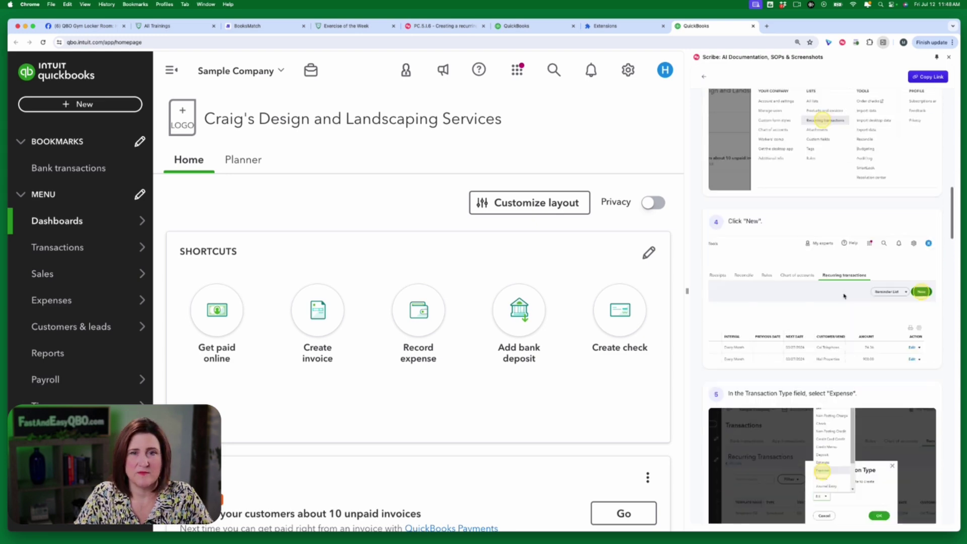
Step: Reread the Hands On Practice scenario in the walkthrough and check the browser's extension list for Scribe
{"action": "scroll", "coordinate": [844, 296], "scroll_direction": "up", "scroll_amount": 13}
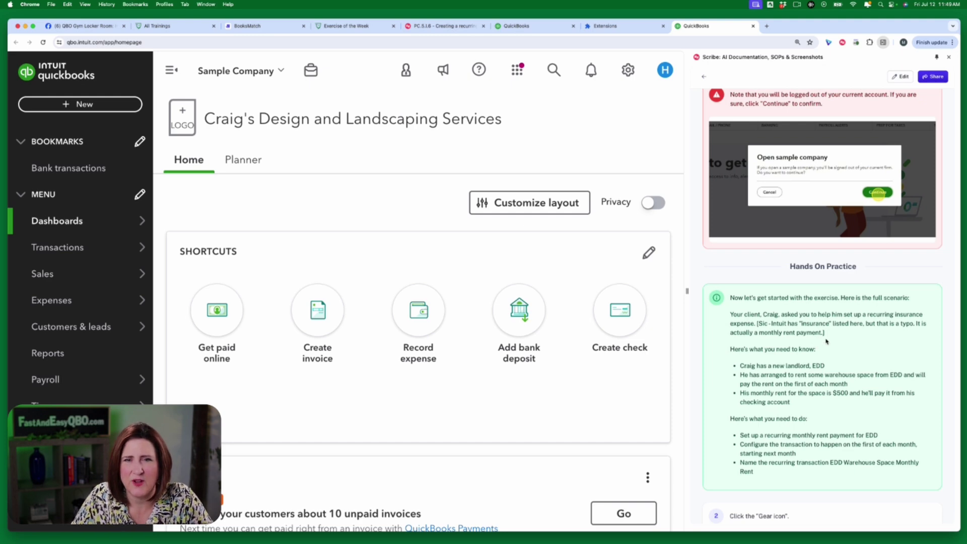
{"action": "scroll", "coordinate": [835, 346], "scroll_direction": "down", "scroll_amount": 3}
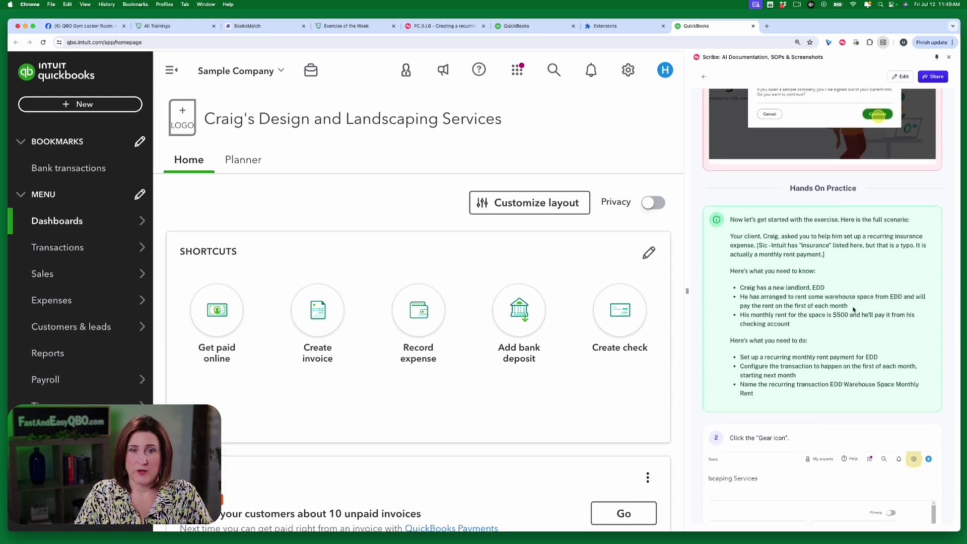
{"action": "scroll", "coordinate": [811, 323], "scroll_direction": "down", "scroll_amount": 6}
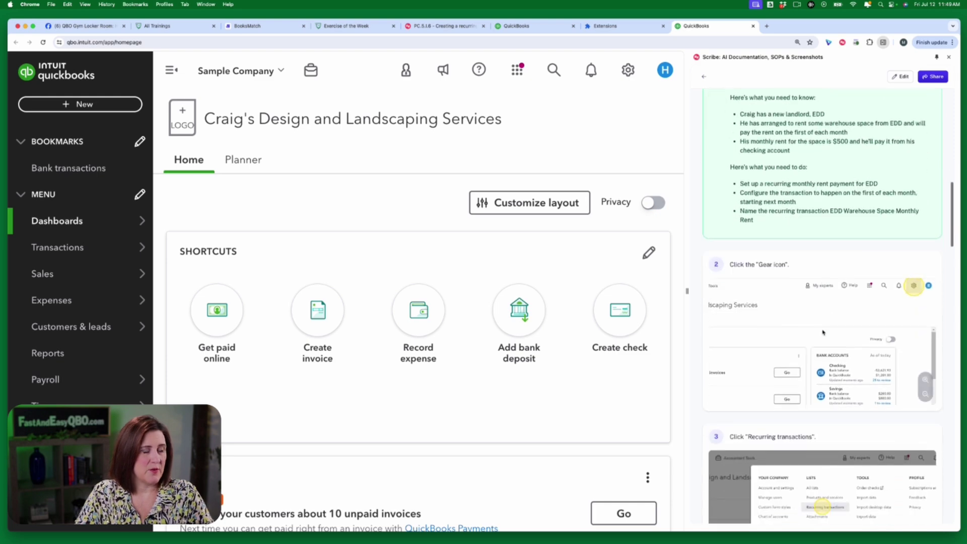
{"action": "scroll", "coordinate": [824, 332], "scroll_direction": "up", "scroll_amount": 4}
{"action": "scroll", "coordinate": [824, 333], "scroll_direction": "down", "scroll_amount": 4}
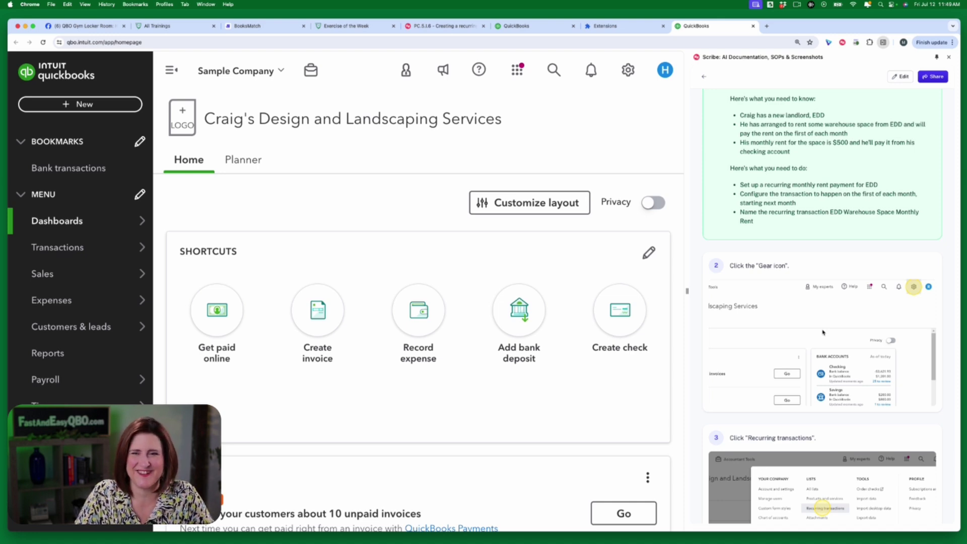
{"action": "left_click", "coordinate": [871, 43]}
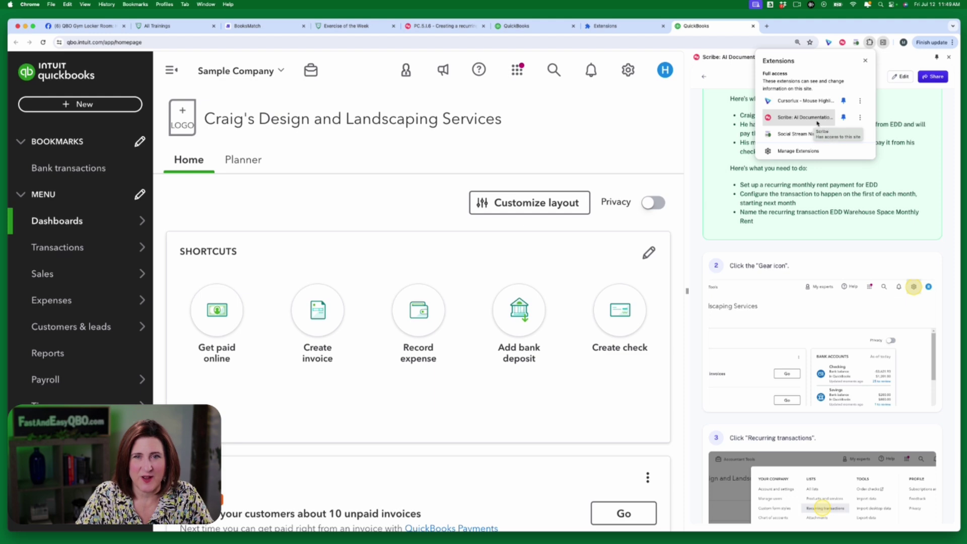
{"action": "left_click", "coordinate": [726, 30]}
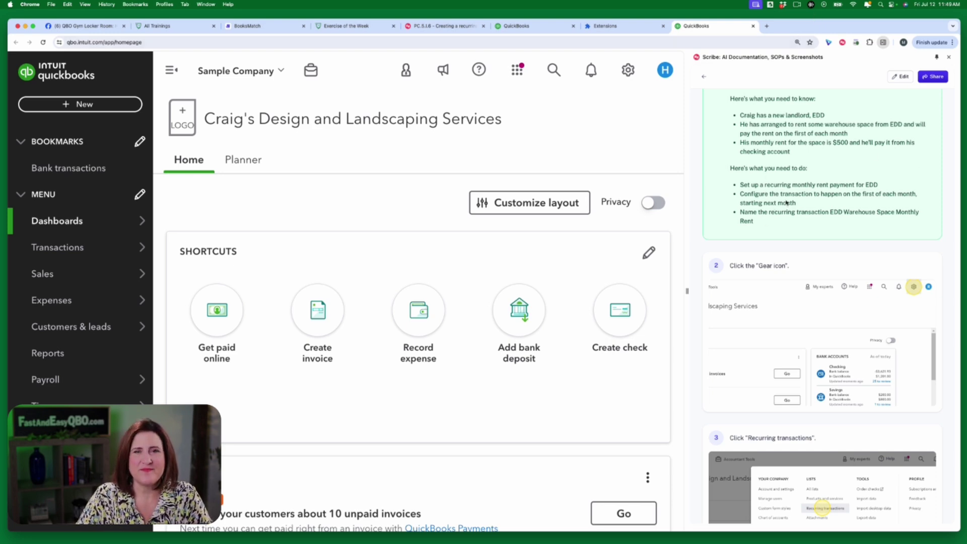
Step: Read steps 2 and 3 of the walkthrough, view the sample company's Account and Settings page, and close it
{"action": "scroll", "coordinate": [806, 206], "scroll_direction": "down", "scroll_amount": 3}
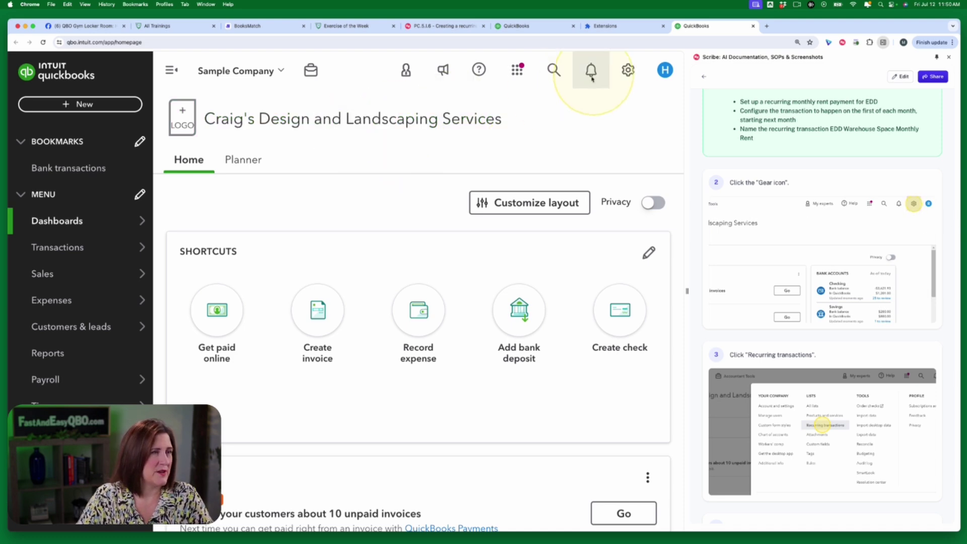
{"action": "left_click", "coordinate": [629, 72]}
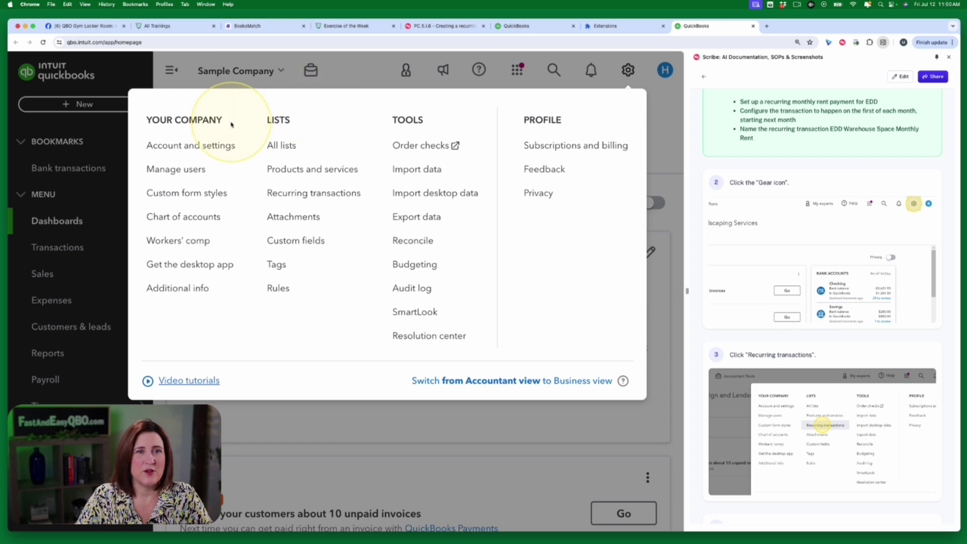
{"action": "left_click", "coordinate": [192, 145]}
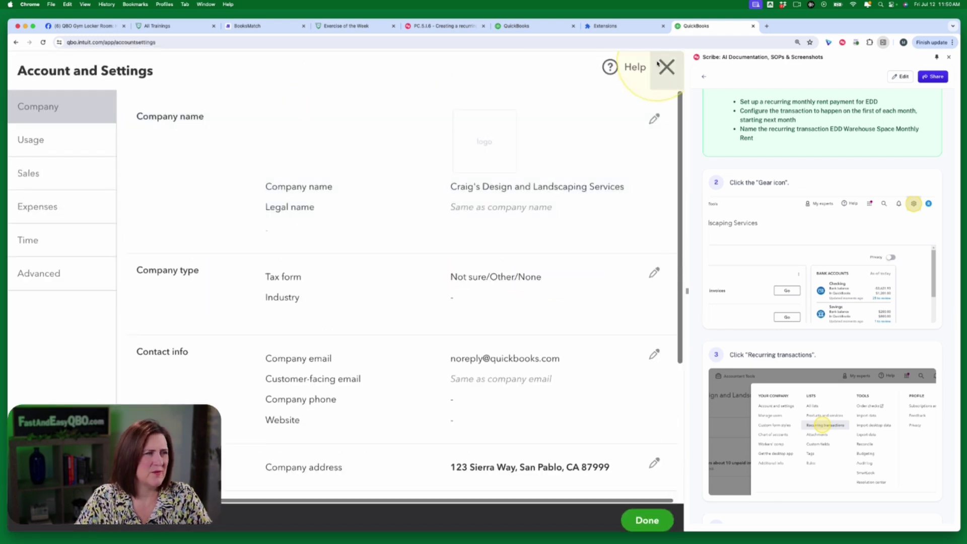
{"action": "left_click", "coordinate": [667, 68]}
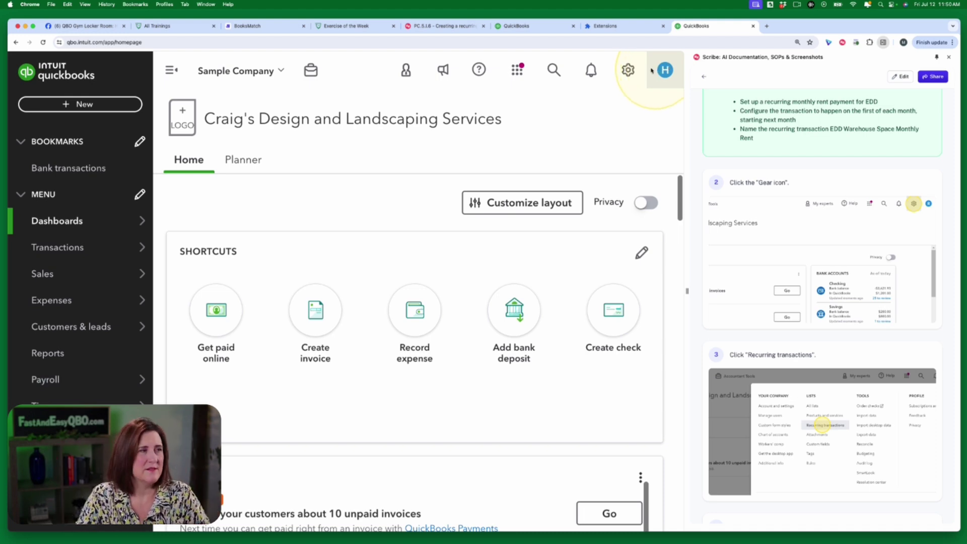
Step: Open the Recurring Transactions list and start a new recurring template following steps 3 to 5 of the walkthrough
{"action": "left_click", "coordinate": [628, 69]}
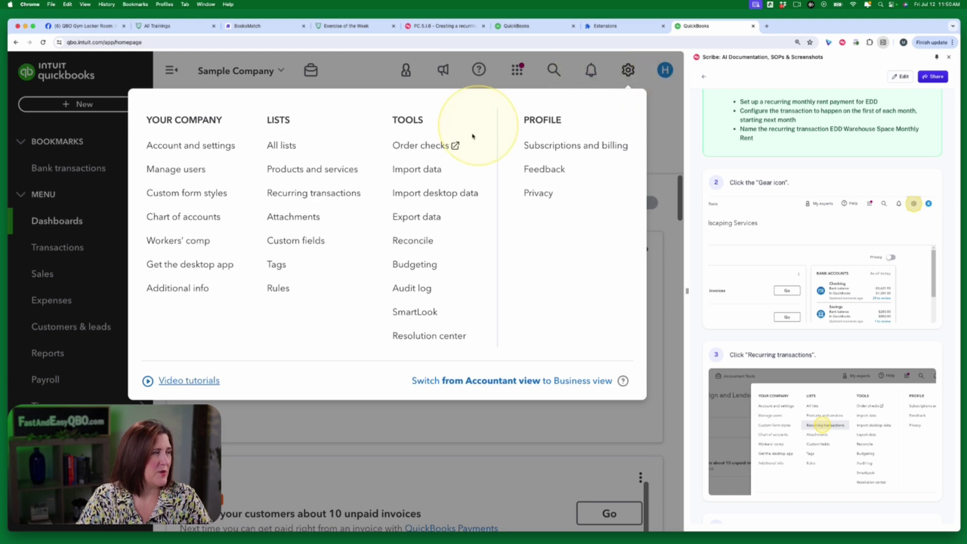
{"action": "left_click", "coordinate": [341, 191]}
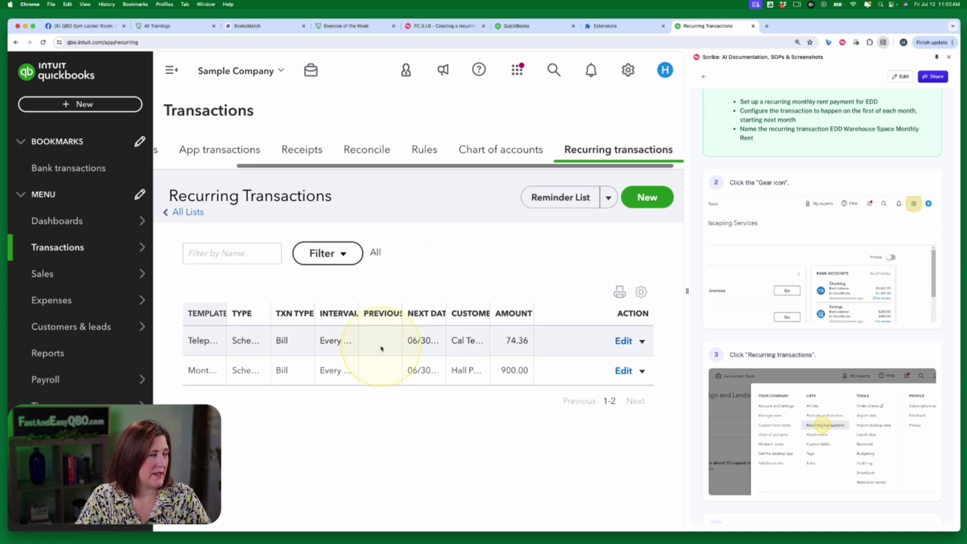
{"action": "scroll", "coordinate": [788, 361], "scroll_direction": "down", "scroll_amount": 4}
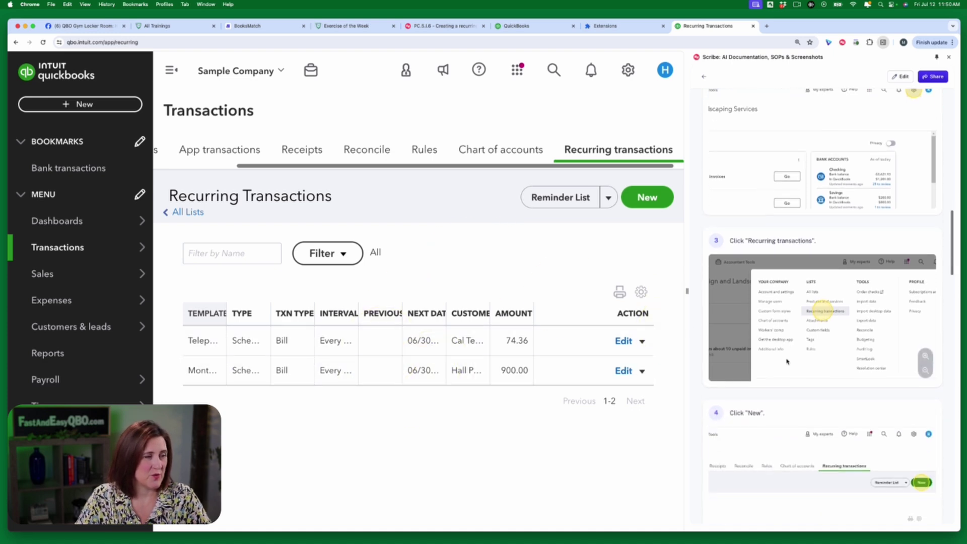
{"action": "scroll", "coordinate": [788, 362], "scroll_direction": "down", "scroll_amount": 9}
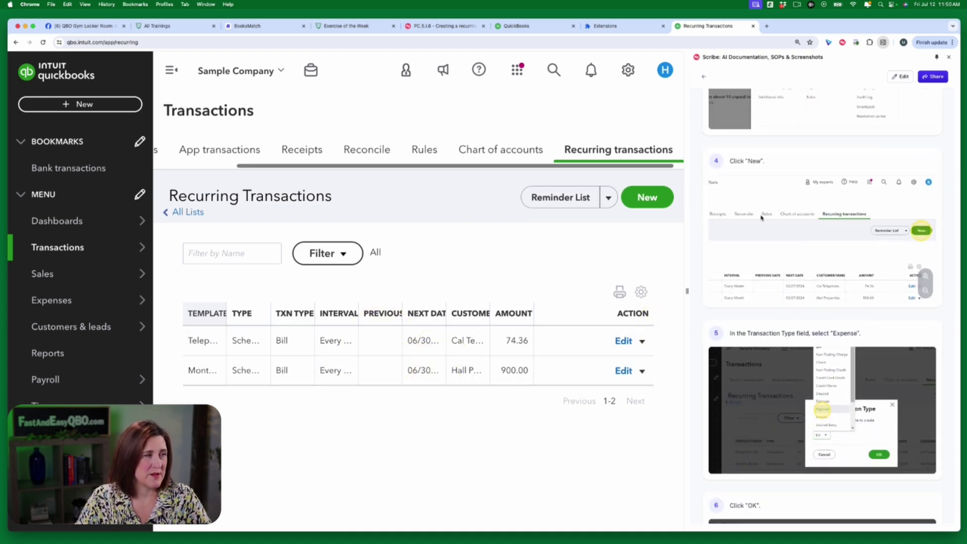
{"action": "left_click", "coordinate": [651, 198]}
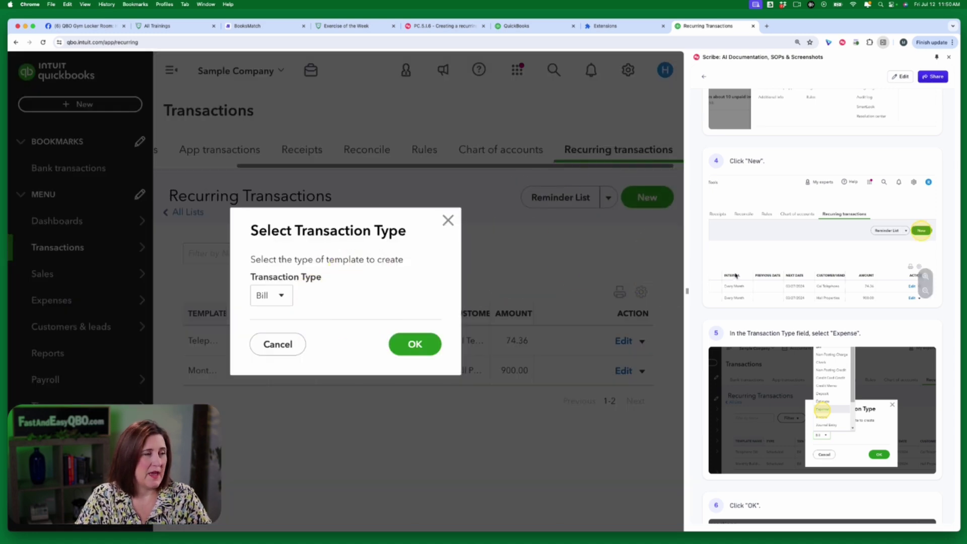
{"action": "scroll", "coordinate": [849, 285], "scroll_direction": "down", "scroll_amount": 4}
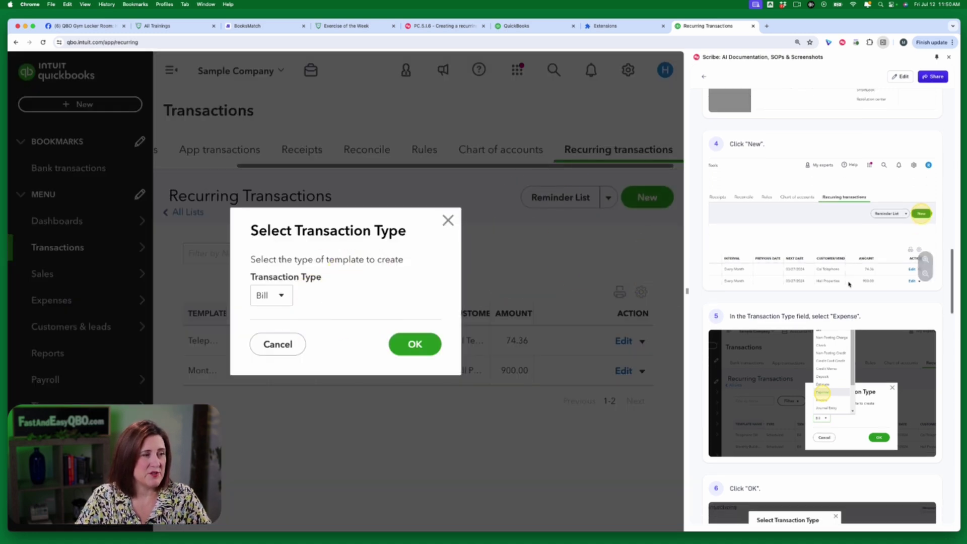
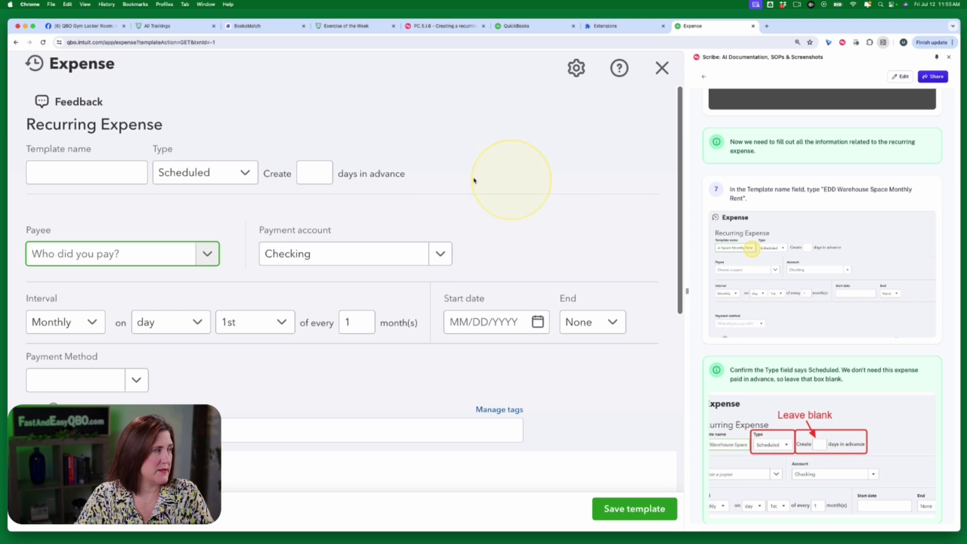
Step: Copy the template name from step 7 of the walkthrough and name the recurring expense "EDD Warehouse Space Monthly Rent"
{"action": "scroll", "coordinate": [518, 160], "scroll_direction": "down", "scroll_amount": 1}
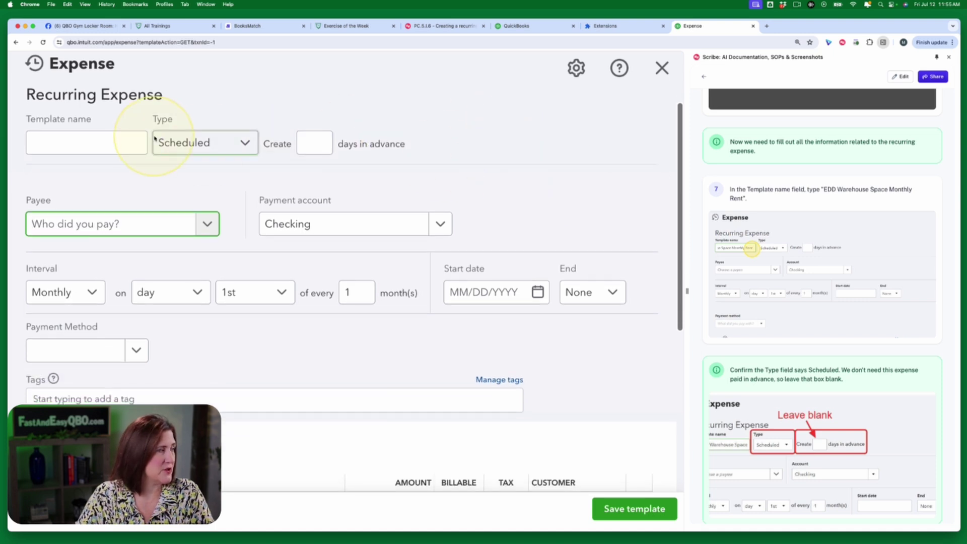
{"action": "left_click_drag", "start_coordinate": [829, 191], "coordinate": [746, 199]}
{"action": "key", "text": "super+c"}
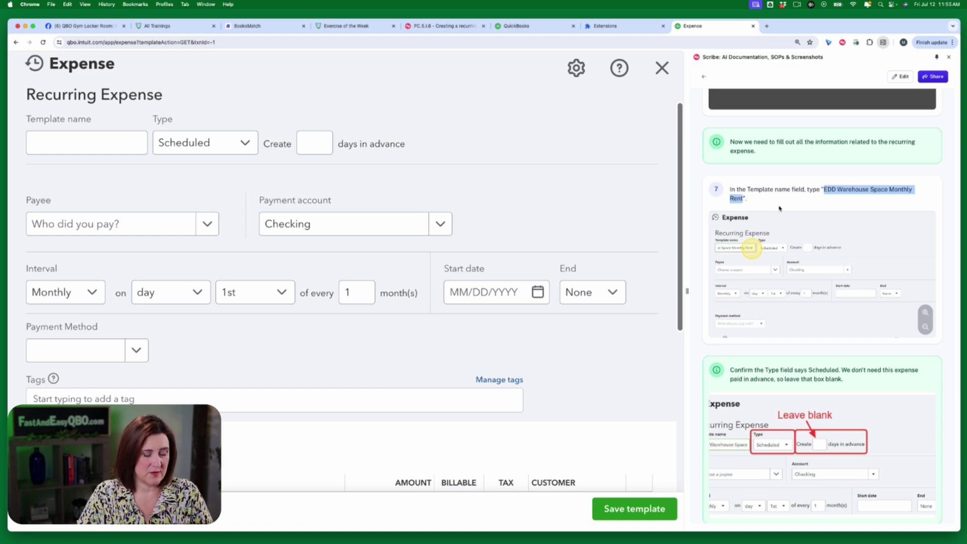
{"action": "scroll", "coordinate": [780, 208], "scroll_direction": "down", "scroll_amount": 1}
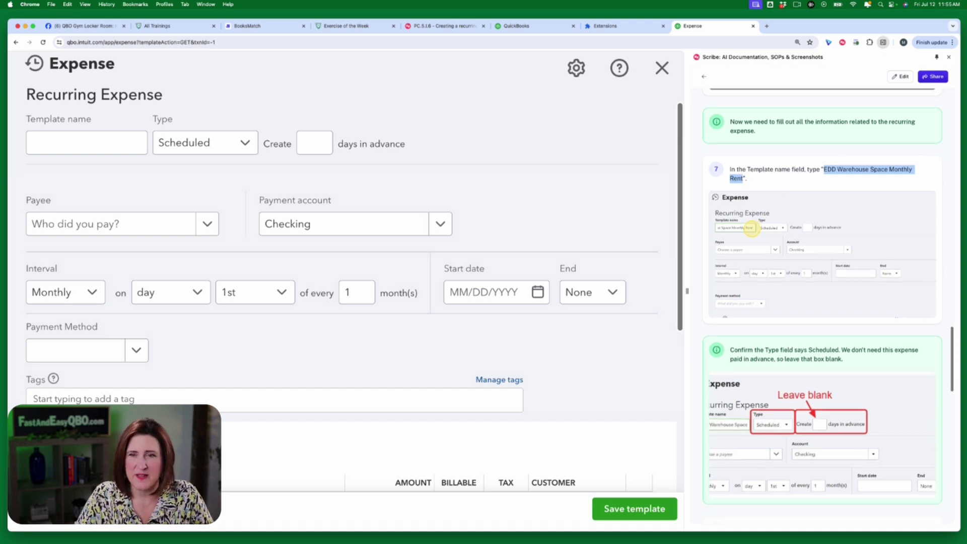
{"action": "left_click", "coordinate": [98, 142]}
{"action": "key", "text": "super+v"}
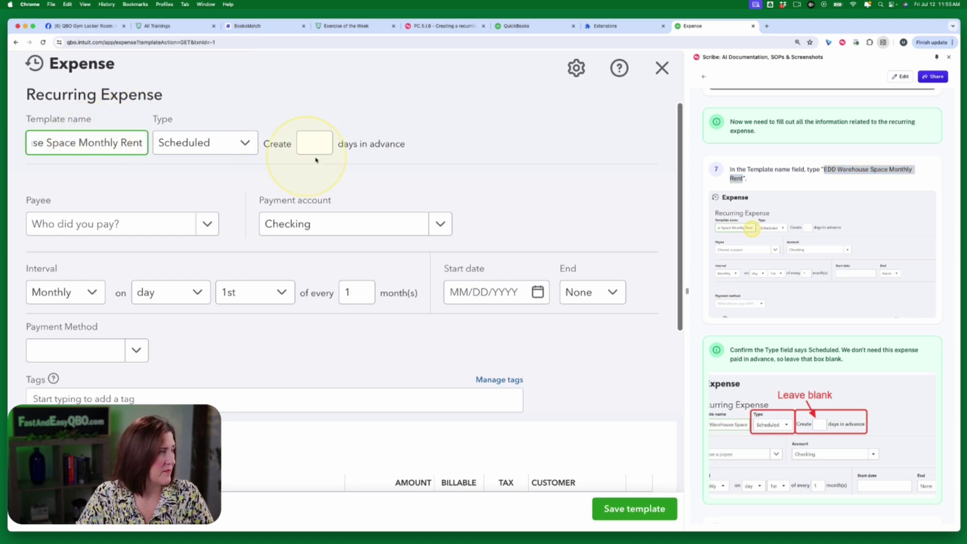
{"action": "key", "text": "Tab"}
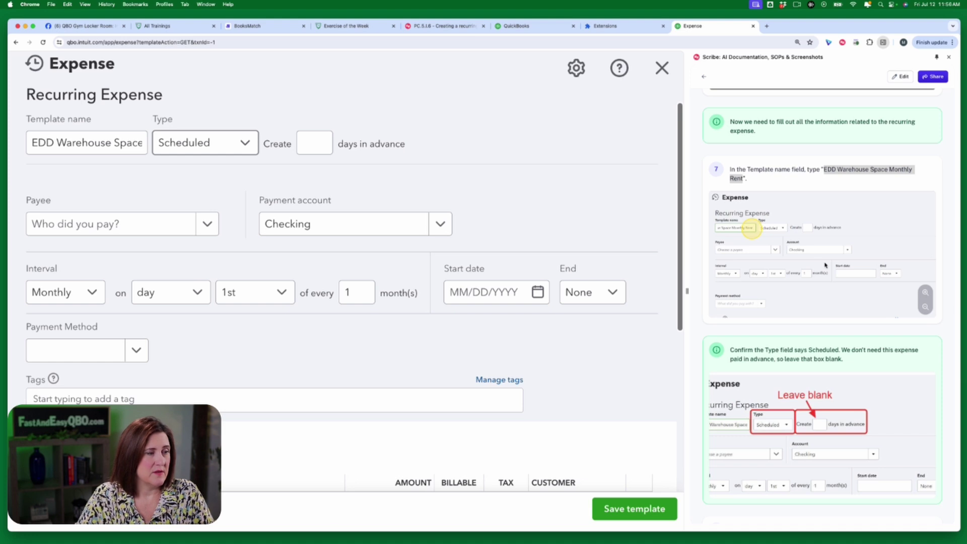
Step: Keep the recurring expense's type as Scheduled, as the walkthrough instructs, and choose the vendor EDD as payee
{"action": "scroll", "coordinate": [826, 264], "scroll_direction": "down", "scroll_amount": 8}
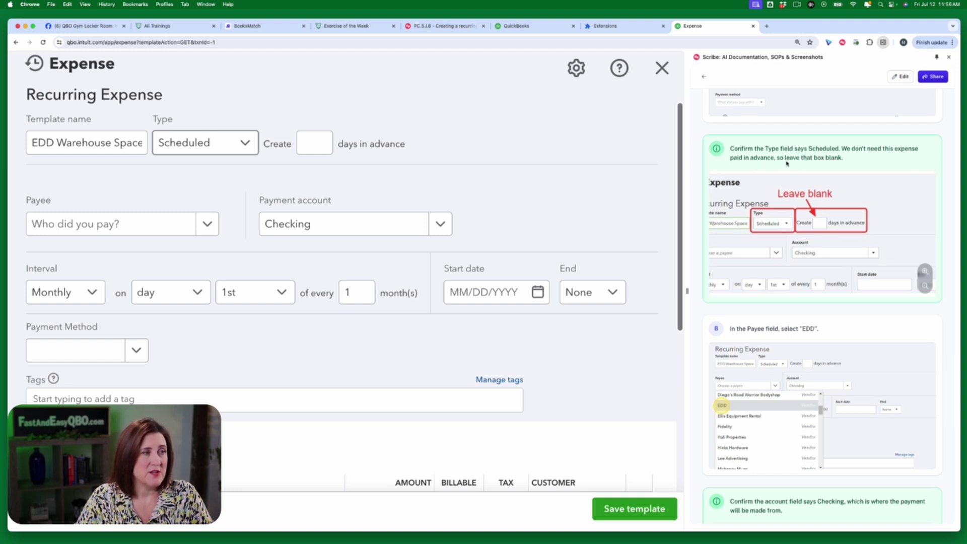
{"action": "scroll", "coordinate": [867, 168], "scroll_direction": "down", "scroll_amount": 1}
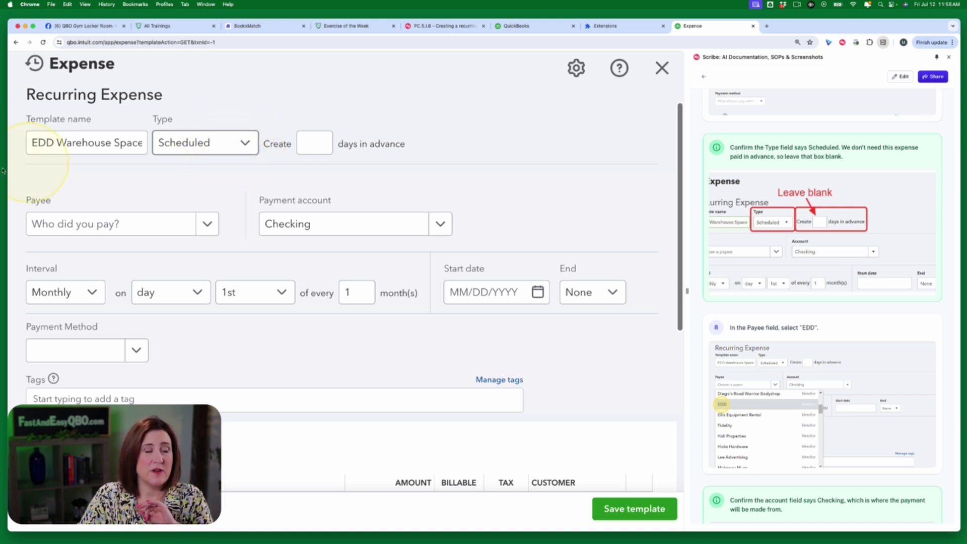
{"action": "left_click", "coordinate": [246, 143]}
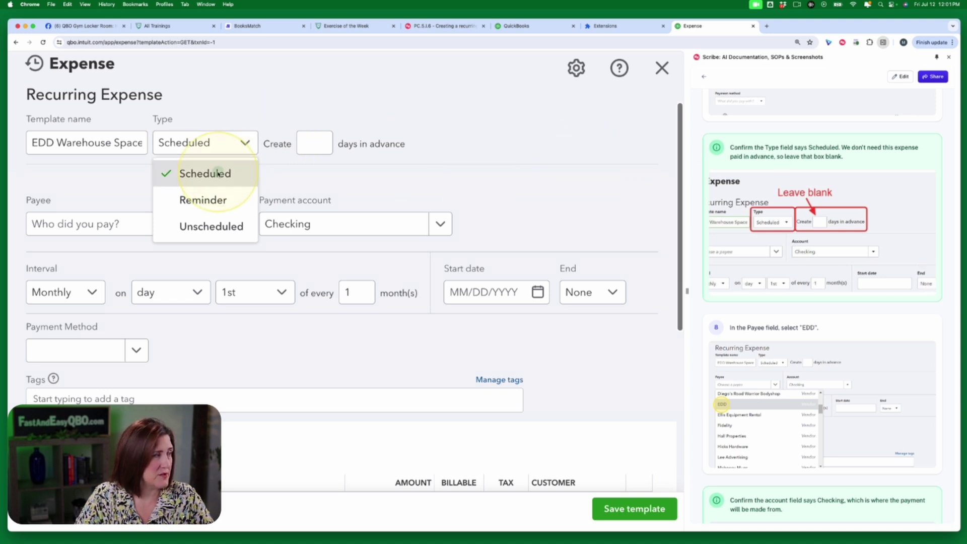
{"action": "left_click", "coordinate": [212, 173]}
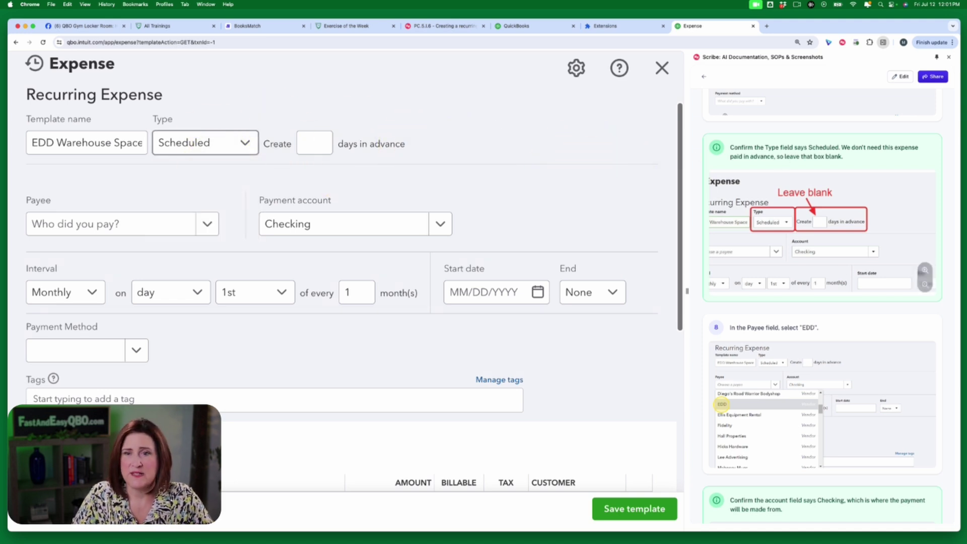
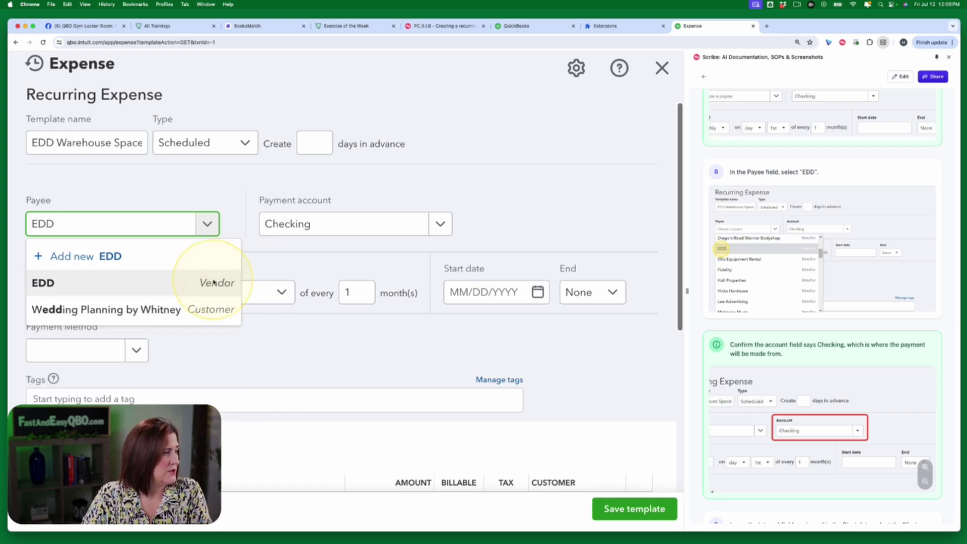
{"action": "left_click", "coordinate": [72, 283]}
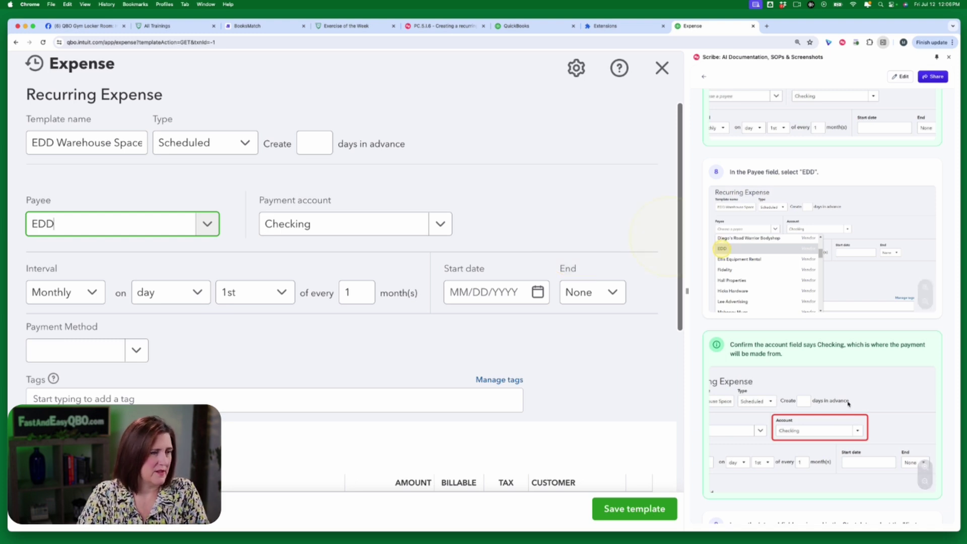
Step: Read the walkthrough's account note and step 9, and check the recurring expense's payment account and interval against them
{"action": "scroll", "coordinate": [826, 389], "scroll_direction": "down", "scroll_amount": 1}
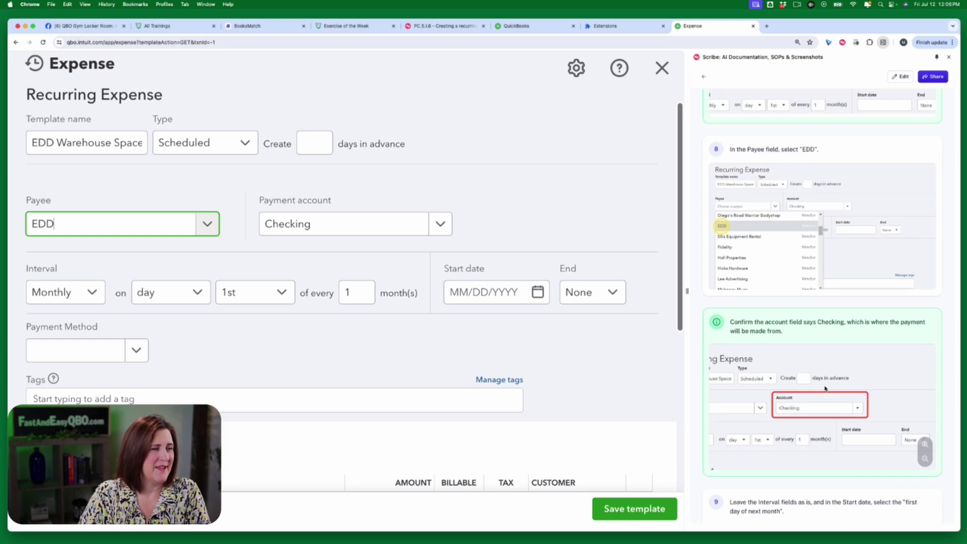
{"action": "scroll", "coordinate": [812, 340], "scroll_direction": "down", "scroll_amount": 5}
{"action": "scroll", "coordinate": [813, 277], "scroll_direction": "up", "scroll_amount": 2}
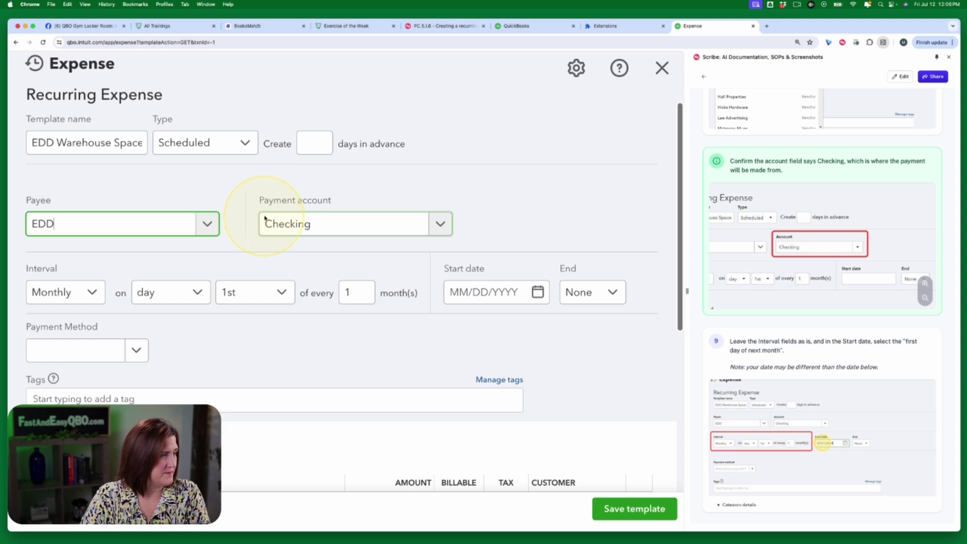
{"action": "scroll", "coordinate": [834, 289], "scroll_direction": "down", "scroll_amount": 3}
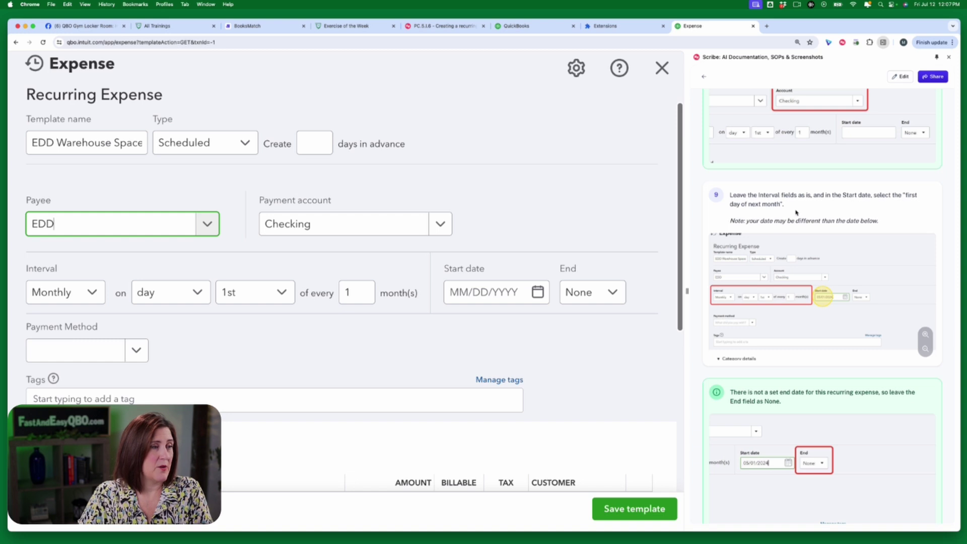
{"action": "scroll", "coordinate": [796, 211], "scroll_direction": "down", "scroll_amount": 1}
{"action": "left_click", "coordinate": [374, 292]}
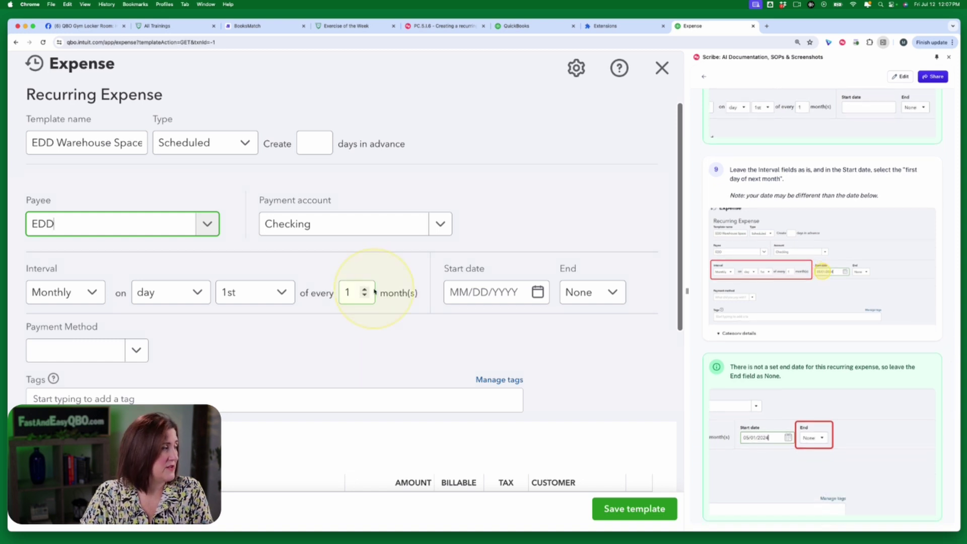
{"action": "scroll", "coordinate": [272, 332], "scroll_direction": "down", "scroll_amount": 2}
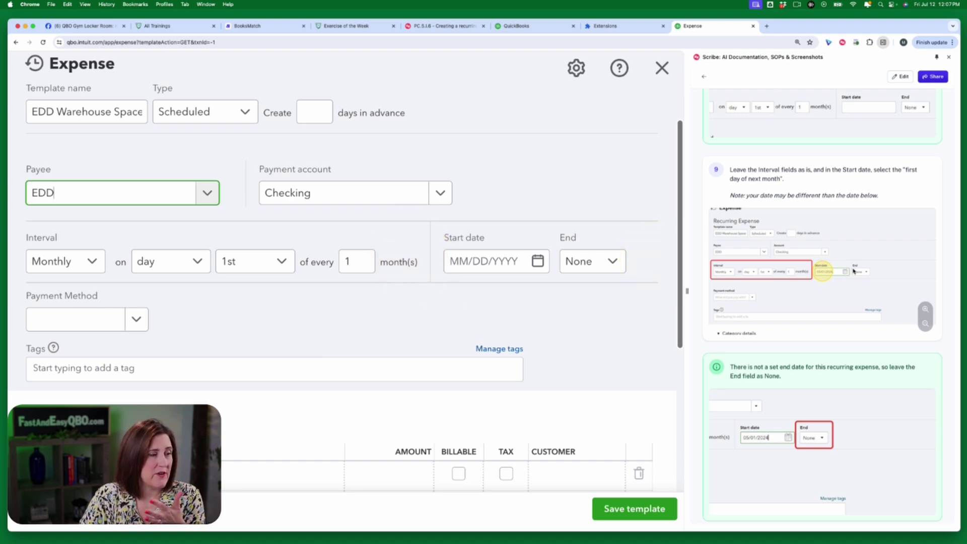
Step: Reread the exercise scenario in the walkthrough and check the day options for the monthly interval without changing them
{"action": "scroll", "coordinate": [853, 271], "scroll_direction": "up", "scroll_amount": 10}
{"action": "scroll", "coordinate": [854, 271], "scroll_direction": "up", "scroll_amount": 15}
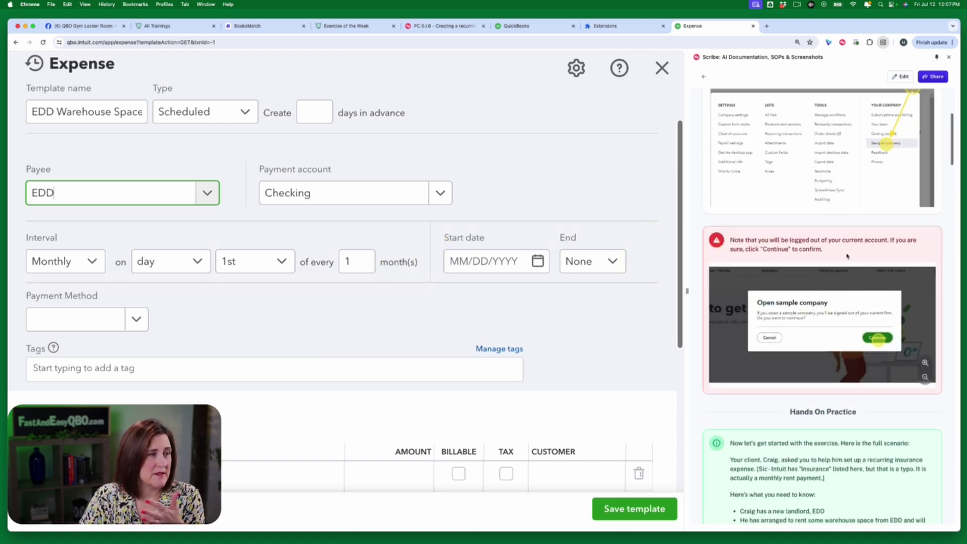
{"action": "scroll", "coordinate": [847, 235], "scroll_direction": "down", "scroll_amount": 5}
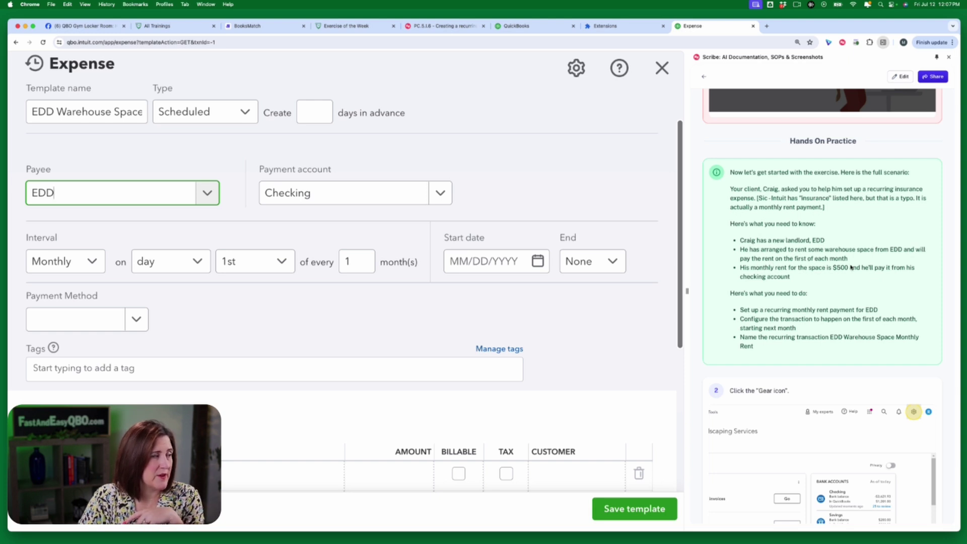
{"action": "left_click", "coordinate": [31, 262]}
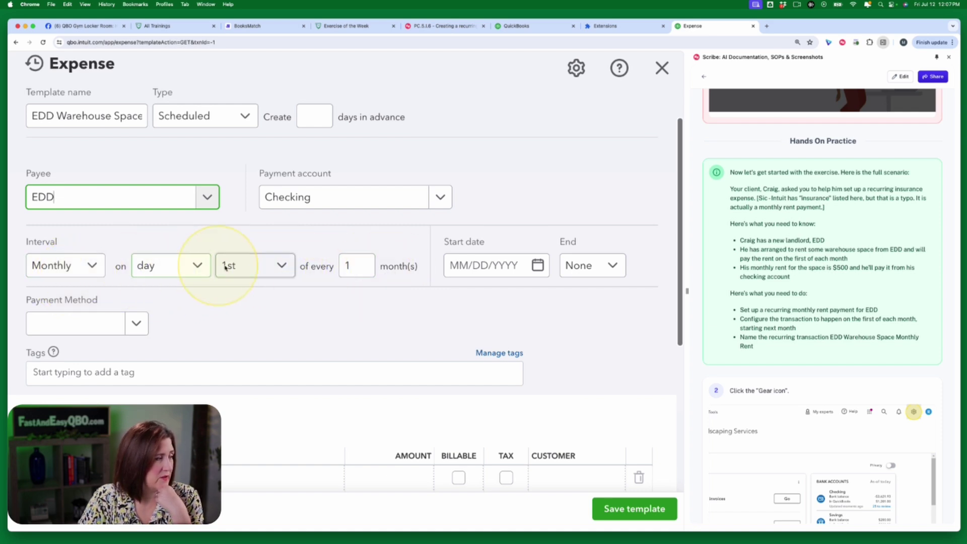
{"action": "left_click", "coordinate": [200, 267]}
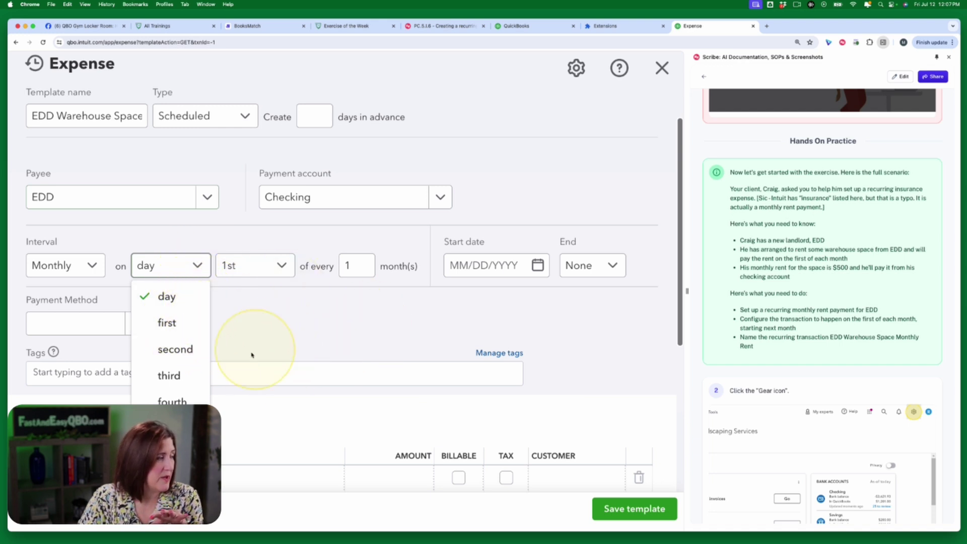
{"action": "left_click", "coordinate": [338, 355]}
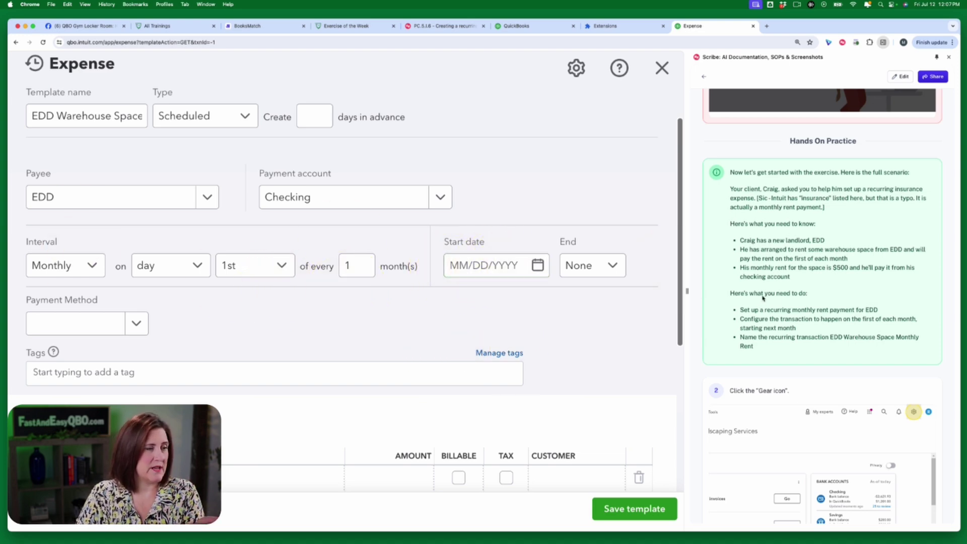
Step: Return to step 9 of the walkthrough and set the recurring expense's start date to 08/01/2024
{"action": "scroll", "coordinate": [791, 338], "scroll_direction": "down", "scroll_amount": 15}
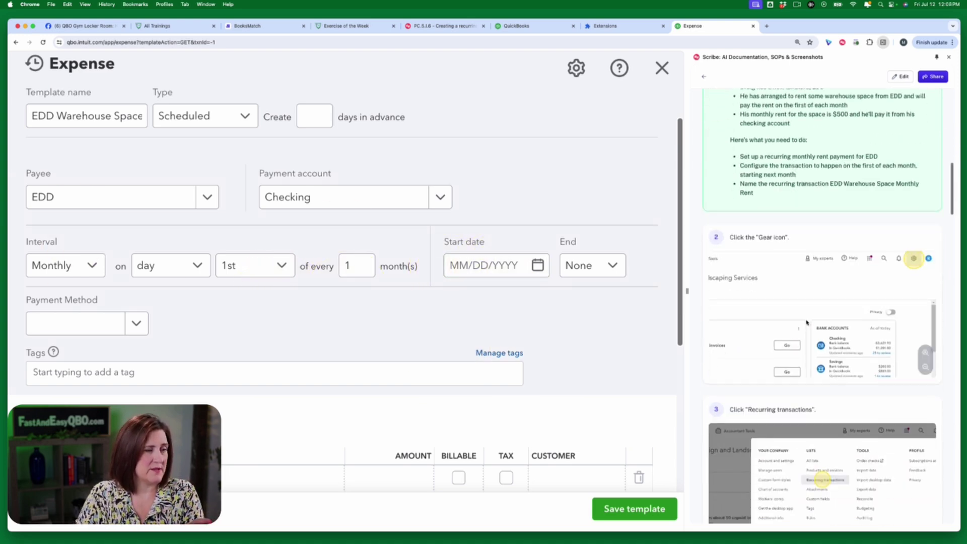
{"action": "scroll", "coordinate": [806, 322], "scroll_direction": "down", "scroll_amount": 10}
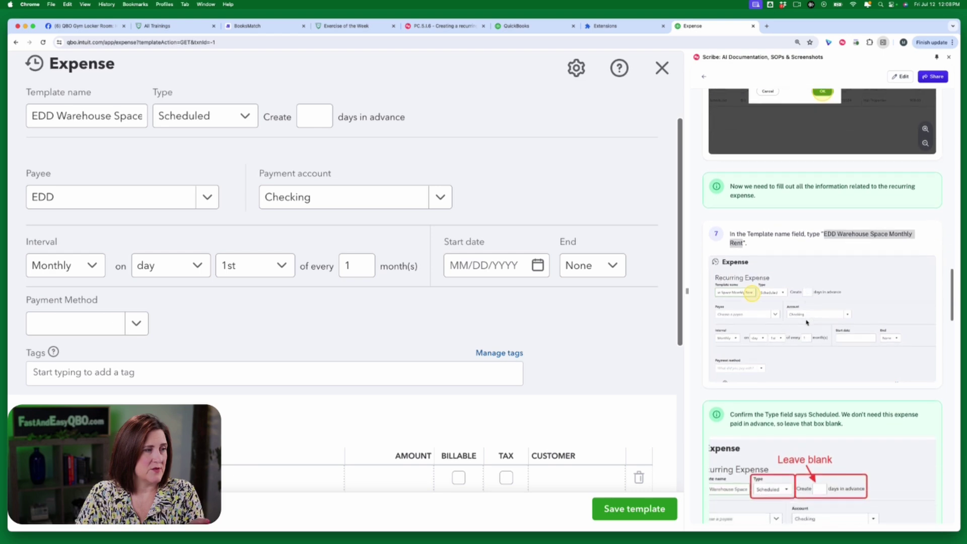
{"action": "scroll", "coordinate": [808, 323], "scroll_direction": "down", "scroll_amount": 8}
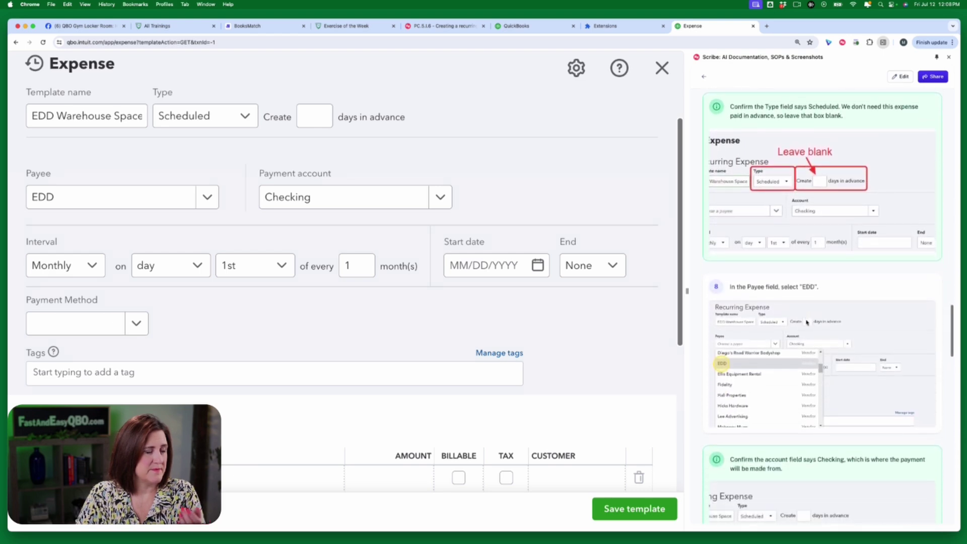
{"action": "scroll", "coordinate": [807, 322], "scroll_direction": "down", "scroll_amount": 8}
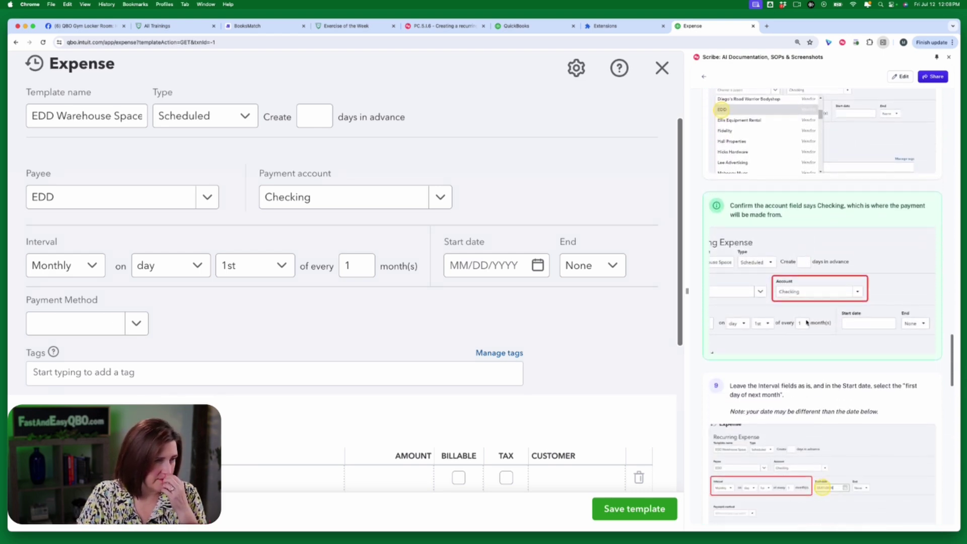
{"action": "scroll", "coordinate": [807, 323], "scroll_direction": "down", "scroll_amount": 8}
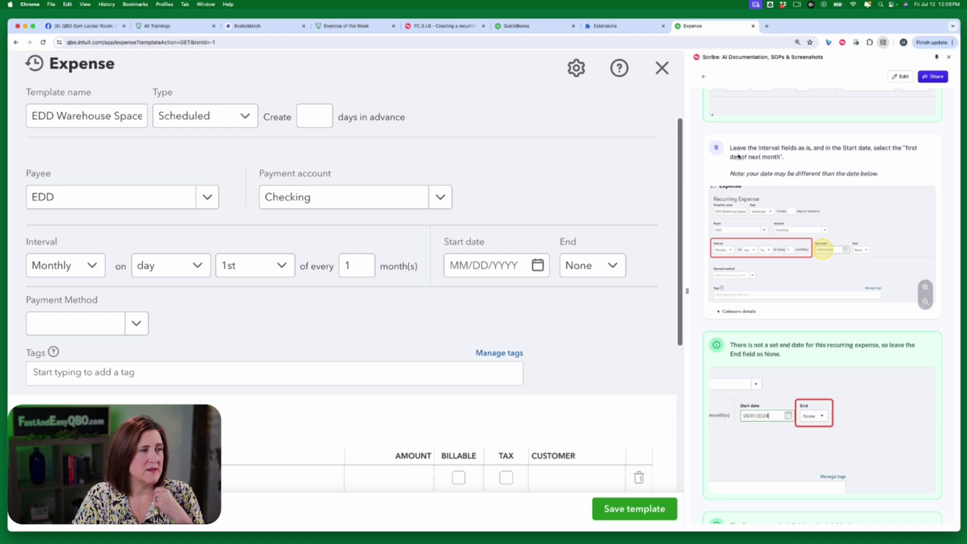
{"action": "left_click", "coordinate": [482, 266]}
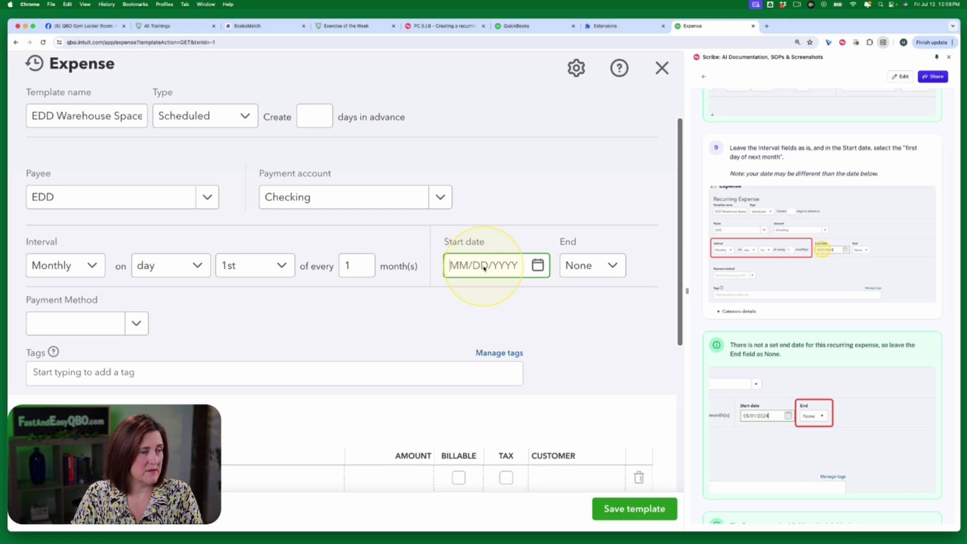
{"action": "type", "text": "07/01/2024"}
{"action": "key", "text": "Down"}
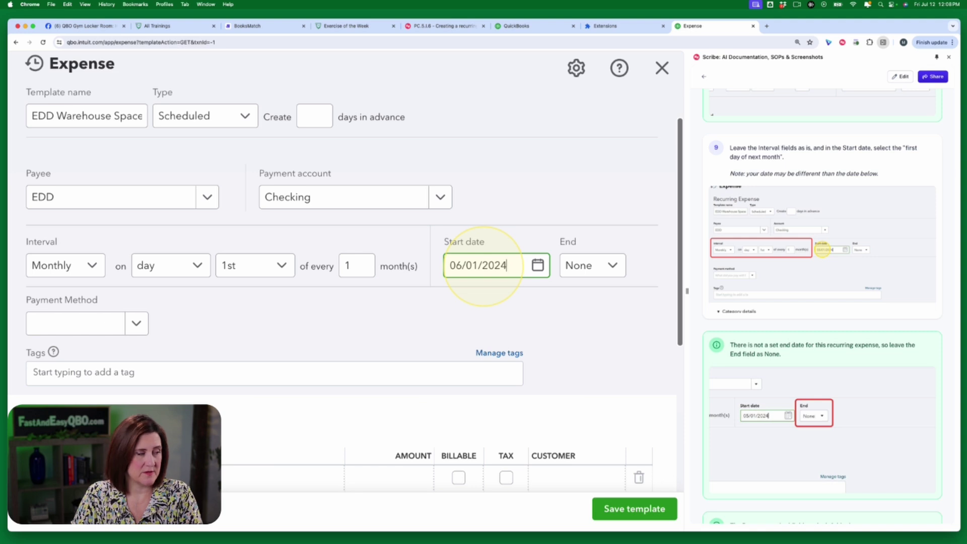
{"action": "key", "text": "h"}
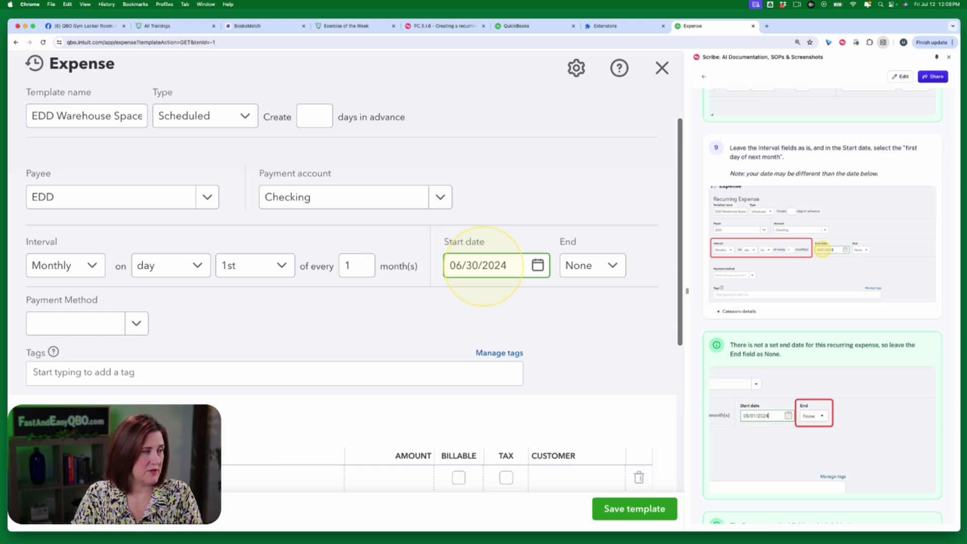
{"action": "key", "text": "h"}
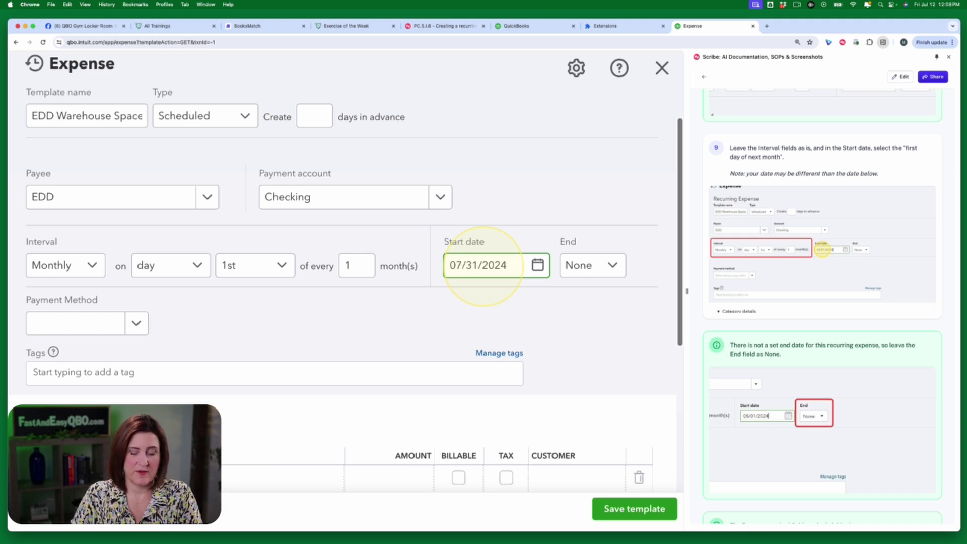
{"action": "left_click", "coordinate": [537, 265]}
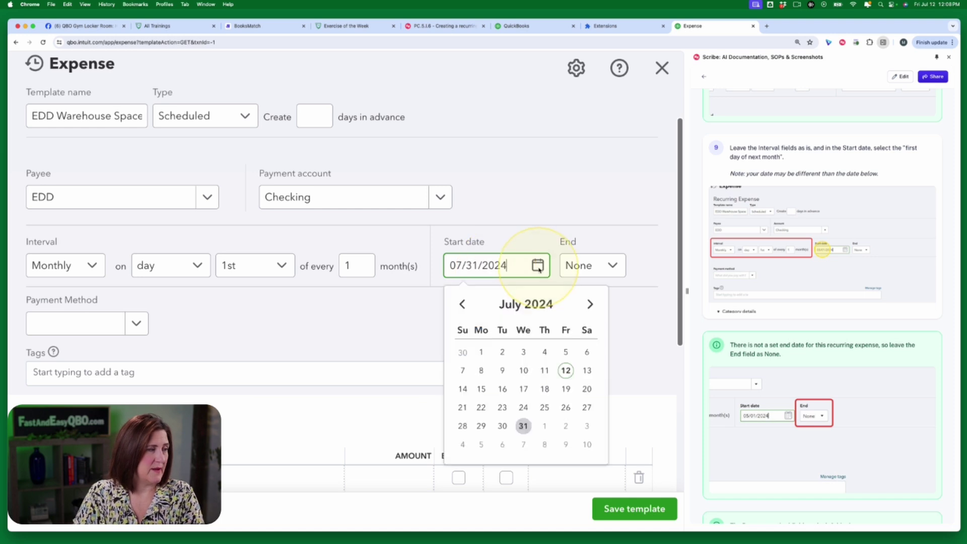
{"action": "left_click", "coordinate": [545, 426]}
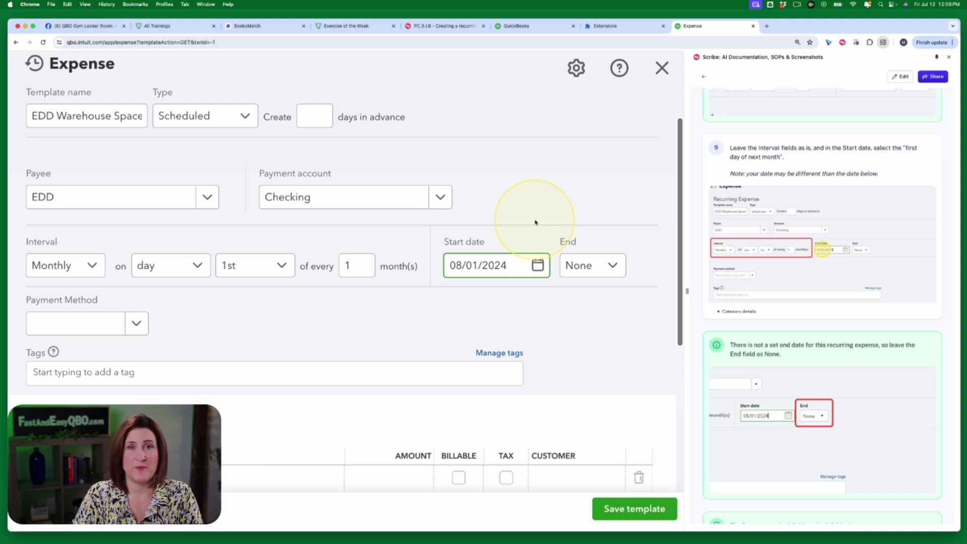
Step: Read the walkthrough's notes on the end date and payment method, leaving End as None and the payment method blank
{"action": "scroll", "coordinate": [536, 222], "scroll_direction": "up", "scroll_amount": 2}
{"action": "scroll", "coordinate": [535, 222], "scroll_direction": "down", "scroll_amount": 1}
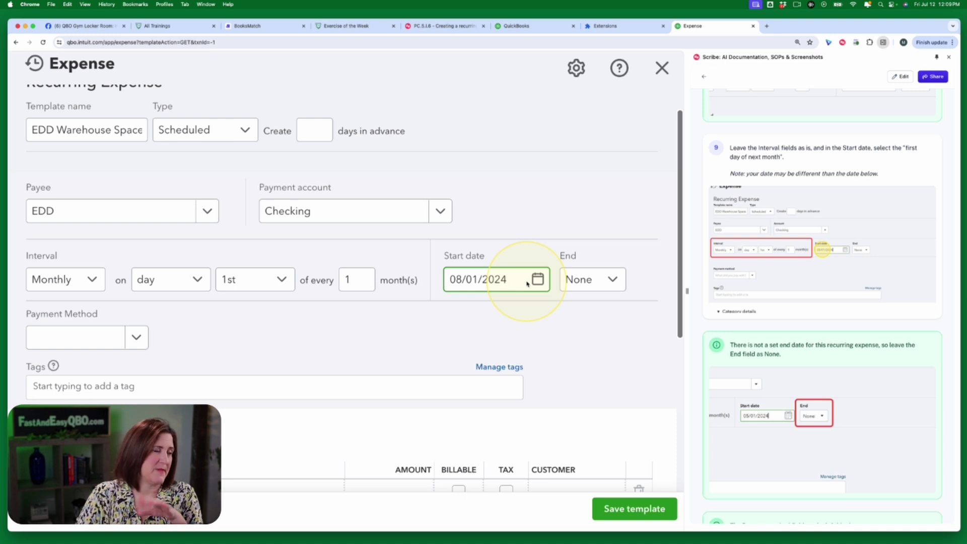
{"action": "scroll", "coordinate": [831, 374], "scroll_direction": "up", "scroll_amount": 1}
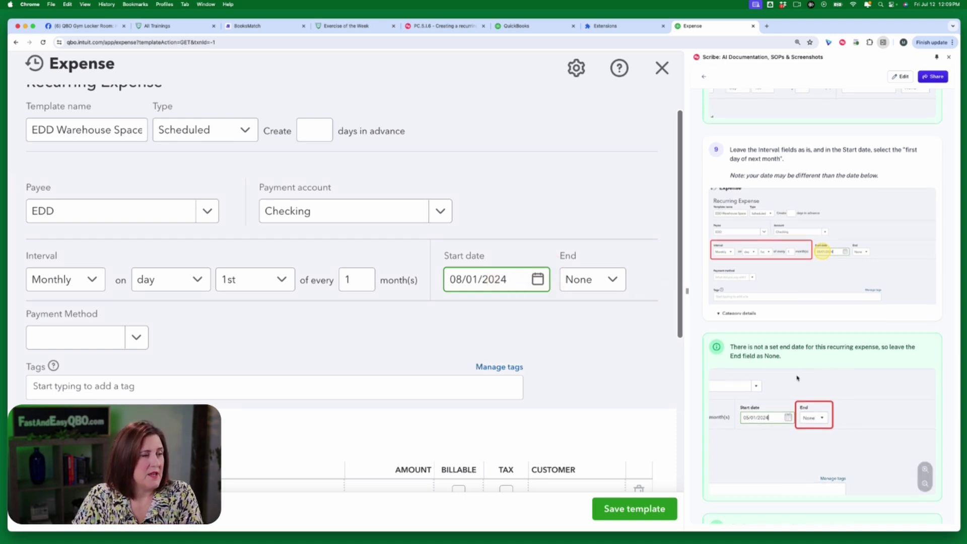
{"action": "scroll", "coordinate": [798, 378], "scroll_direction": "down", "scroll_amount": 3}
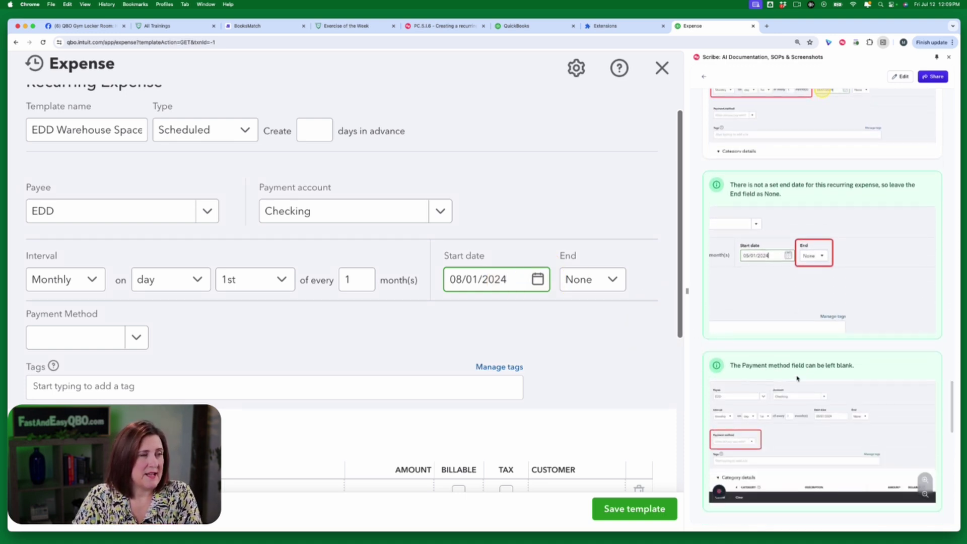
{"action": "scroll", "coordinate": [866, 310], "scroll_direction": "down", "scroll_amount": 4}
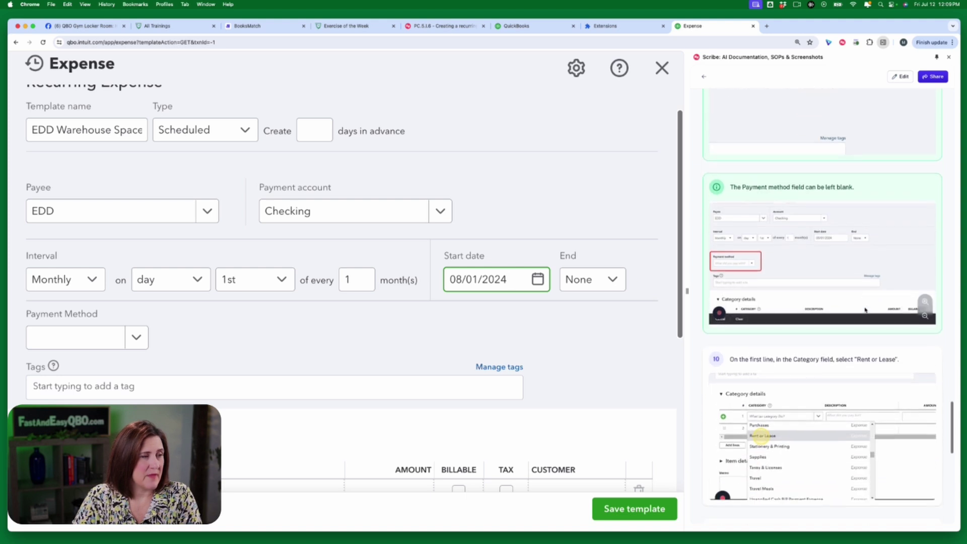
{"action": "scroll", "coordinate": [866, 309], "scroll_direction": "down", "scroll_amount": 1}
{"action": "scroll", "coordinate": [415, 324], "scroll_direction": "down", "scroll_amount": 1}
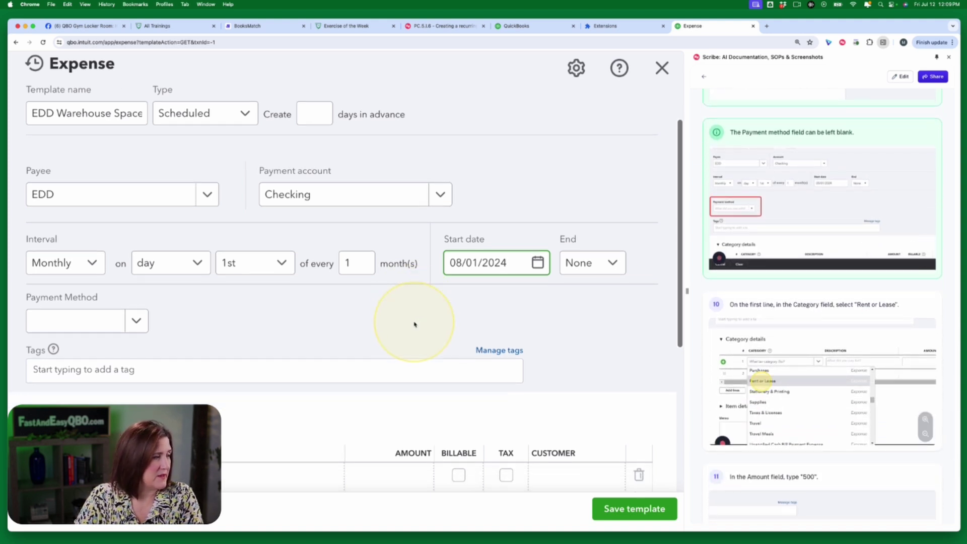
{"action": "scroll", "coordinate": [414, 324], "scroll_direction": "down", "scroll_amount": 5}
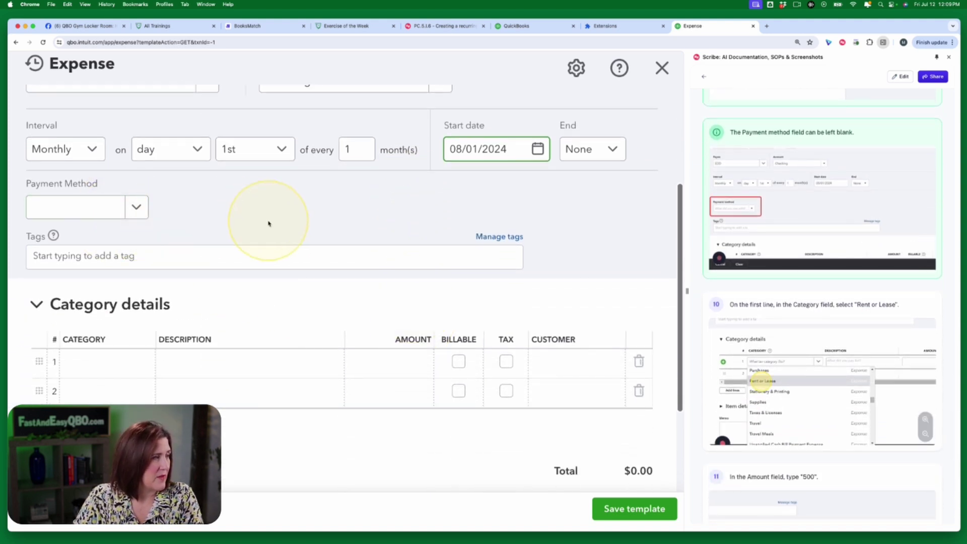
{"action": "scroll", "coordinate": [268, 223], "scroll_direction": "up", "scroll_amount": 1}
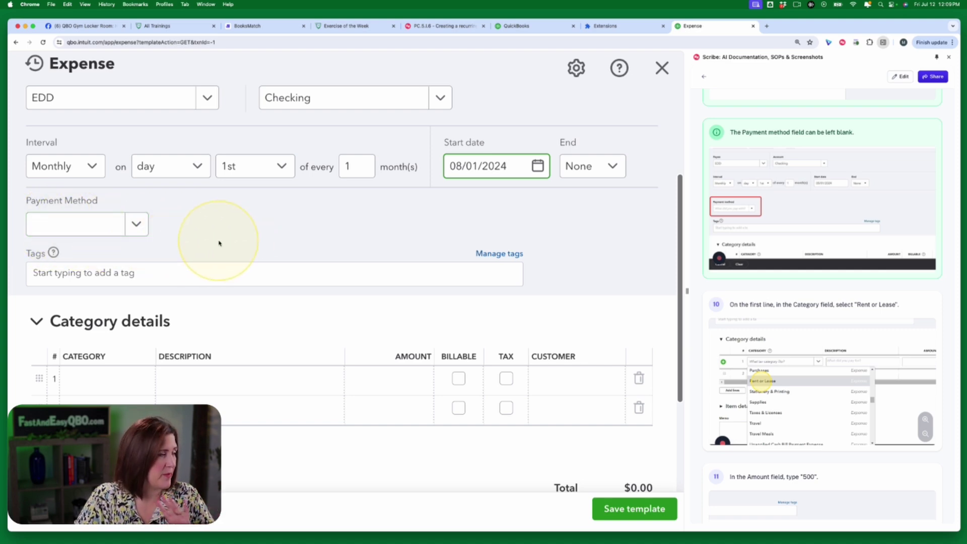
Step: Read step 10 of the walkthrough and set the first category line of the recurring expense to Rent or Lease
{"action": "scroll", "coordinate": [219, 243], "scroll_direction": "down", "scroll_amount": 3}
{"action": "left_click", "coordinate": [320, 303]}
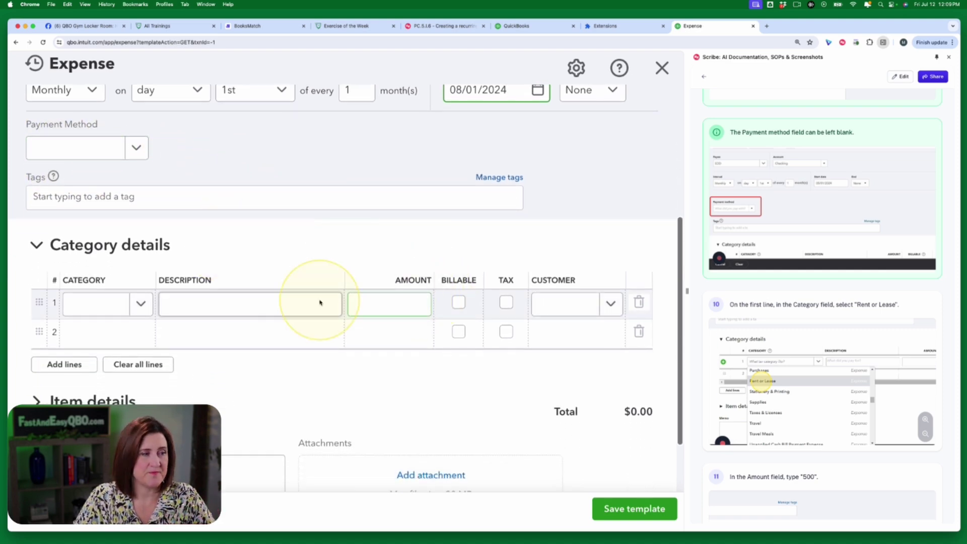
{"action": "scroll", "coordinate": [779, 339], "scroll_direction": "down", "scroll_amount": 4}
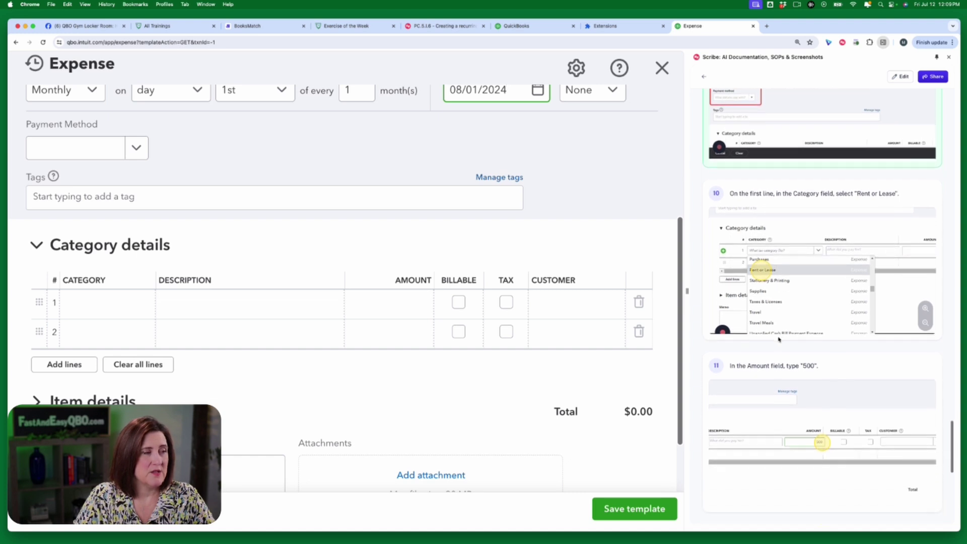
{"action": "scroll", "coordinate": [778, 339], "scroll_direction": "down", "scroll_amount": 2}
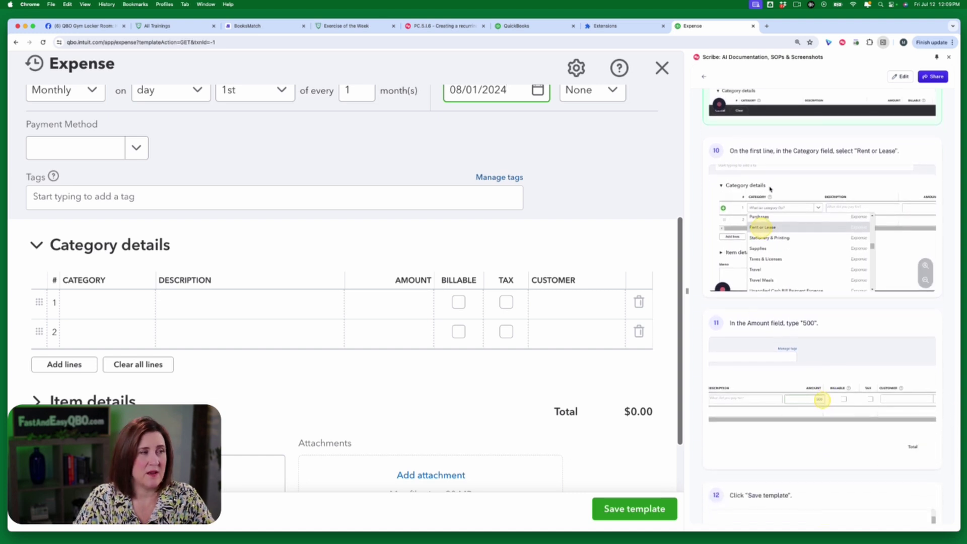
{"action": "scroll", "coordinate": [770, 189], "scroll_direction": "up", "scroll_amount": 3}
{"action": "scroll", "coordinate": [772, 188], "scroll_direction": "down", "scroll_amount": 3}
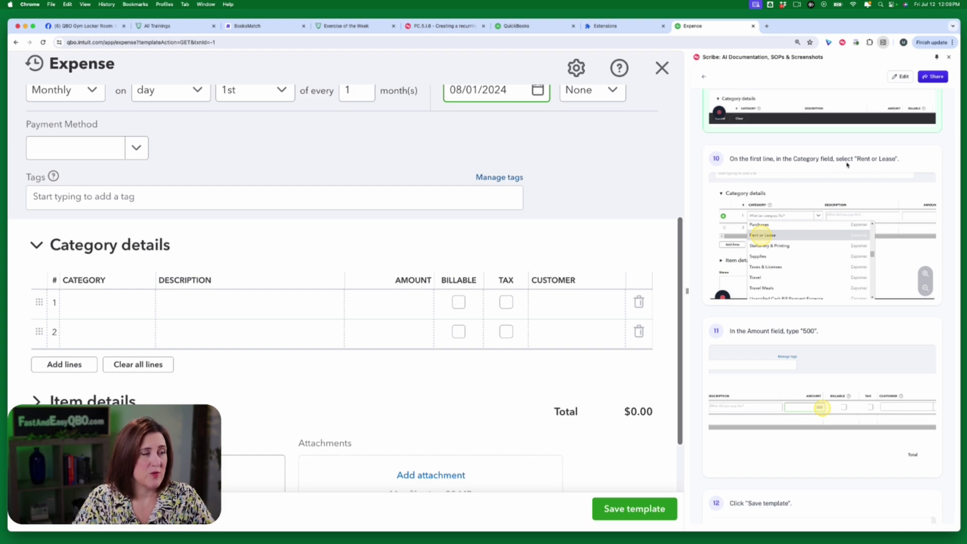
{"action": "scroll", "coordinate": [457, 238], "scroll_direction": "down", "scroll_amount": 3}
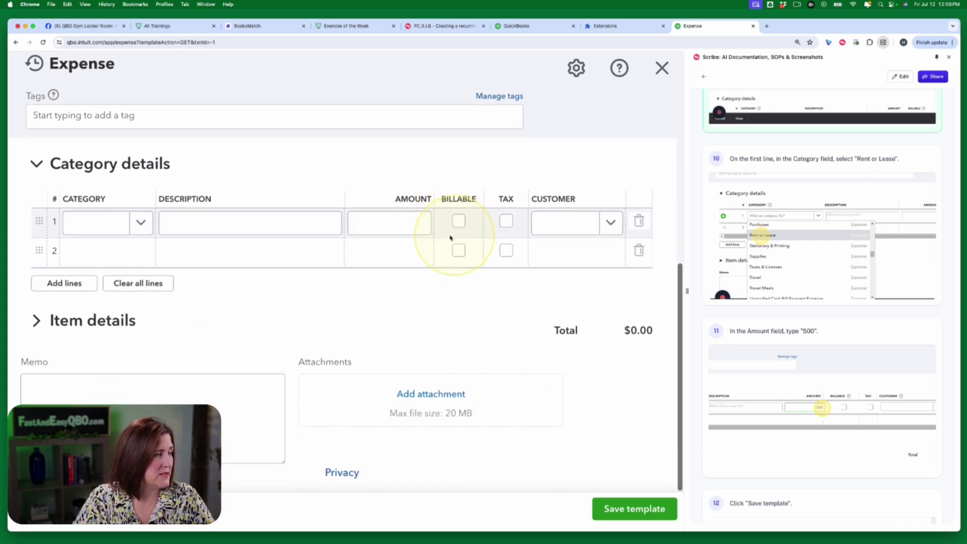
{"action": "left_click", "coordinate": [100, 224]}
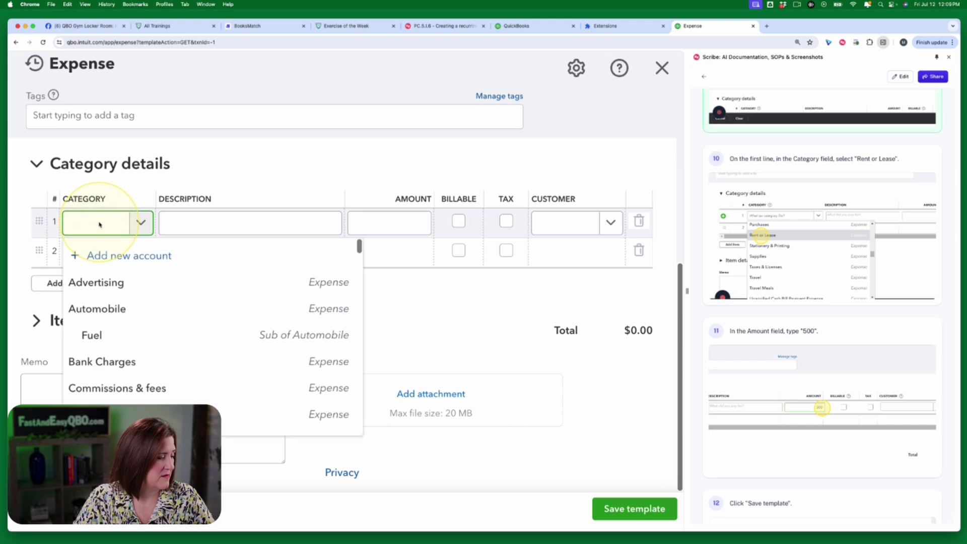
{"action": "type", "text": "rent"}
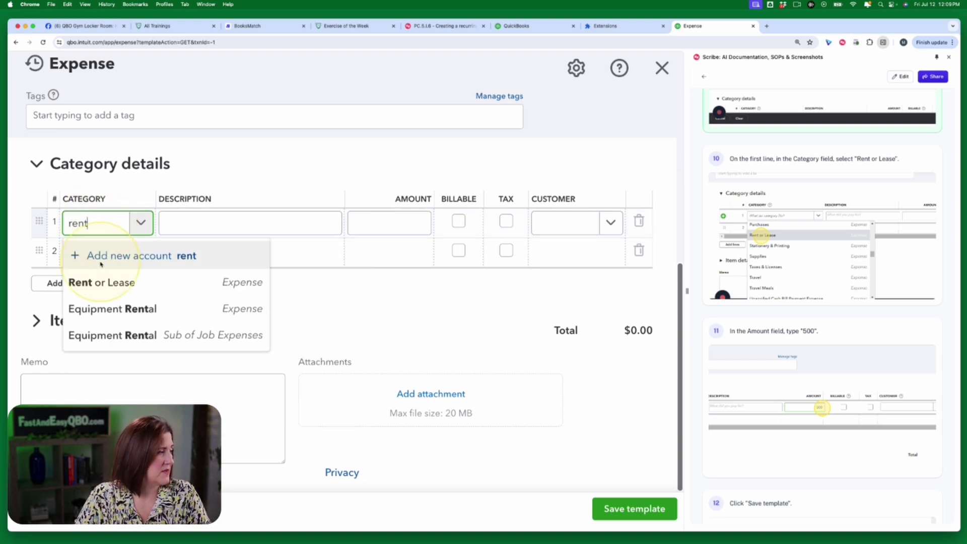
{"action": "left_click", "coordinate": [144, 281]}
Step: Enter 500 as the Rent or Lease line's amount and save the recurring expense template
{"action": "left_click", "coordinate": [409, 225]}
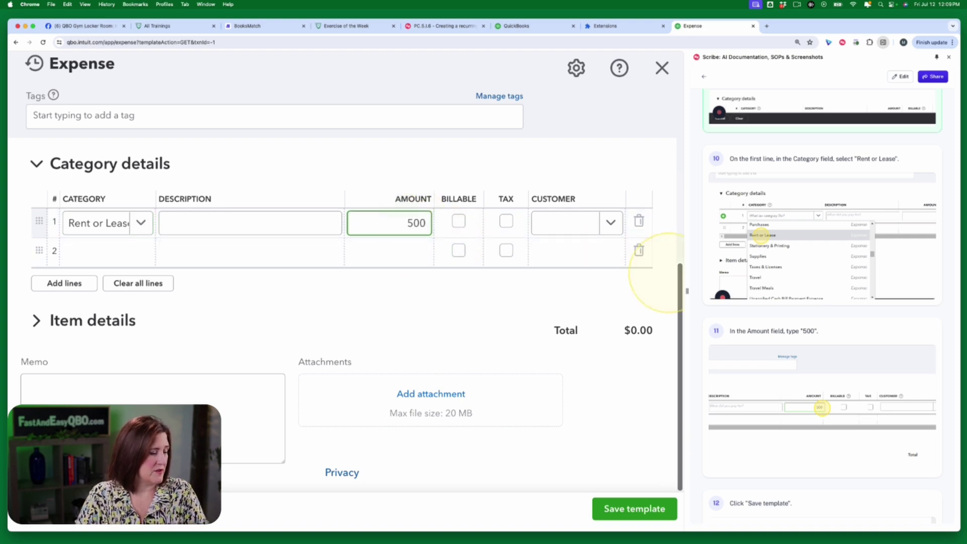
{"action": "key", "text": "Tab"}
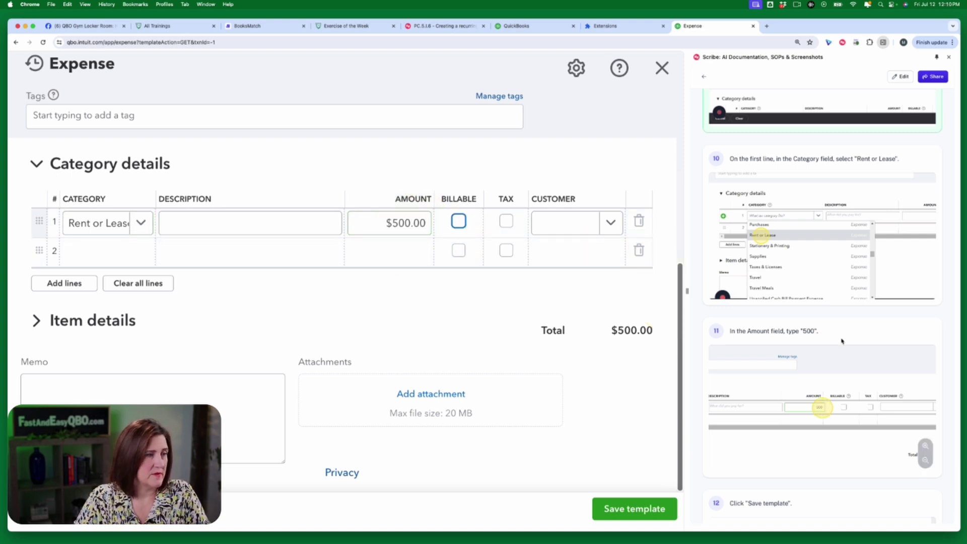
{"action": "scroll", "coordinate": [855, 349], "scroll_direction": "down", "scroll_amount": 6}
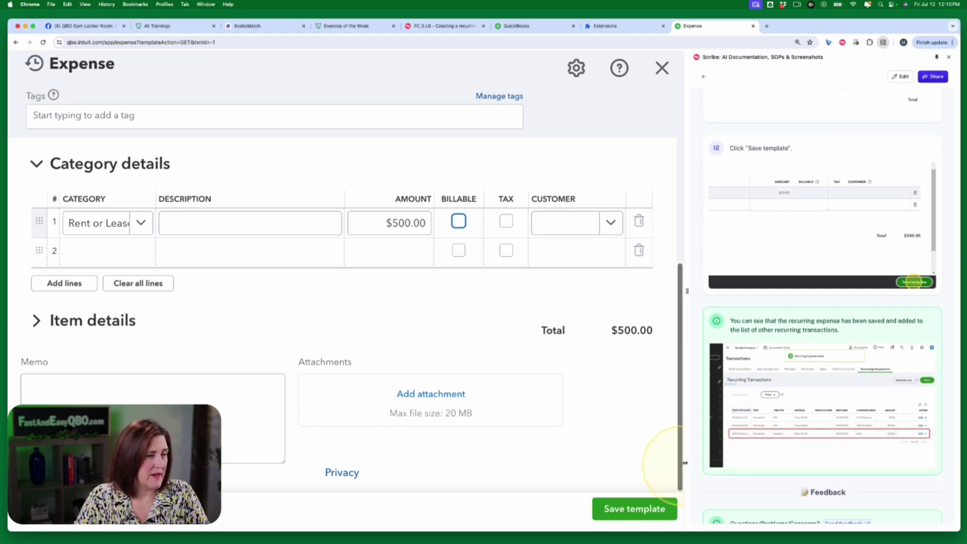
{"action": "left_click", "coordinate": [633, 512]}
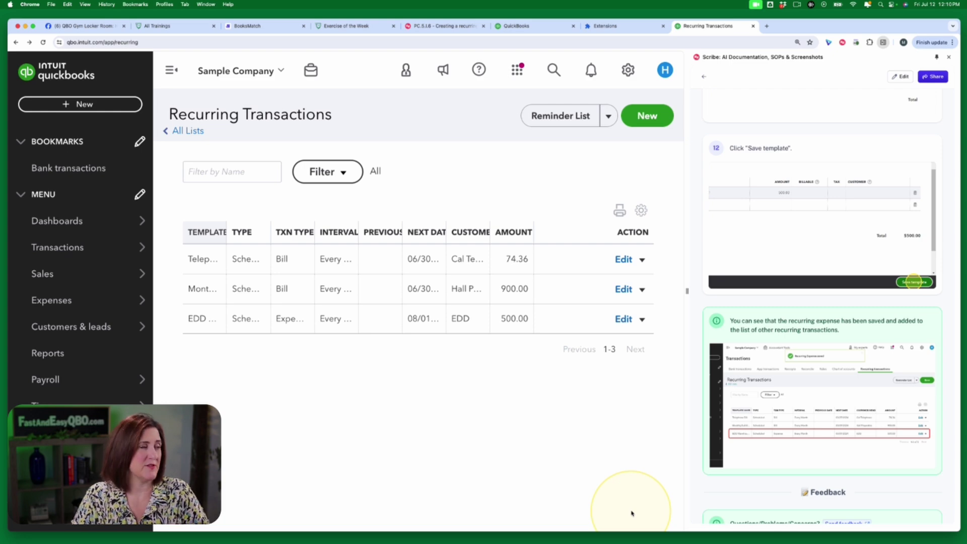
Step: Read the walkthrough's closing note about the saved recurring expense, then close the Scribe guide beside QuickBooks
{"action": "mouse_move", "coordinate": [915, 467]}
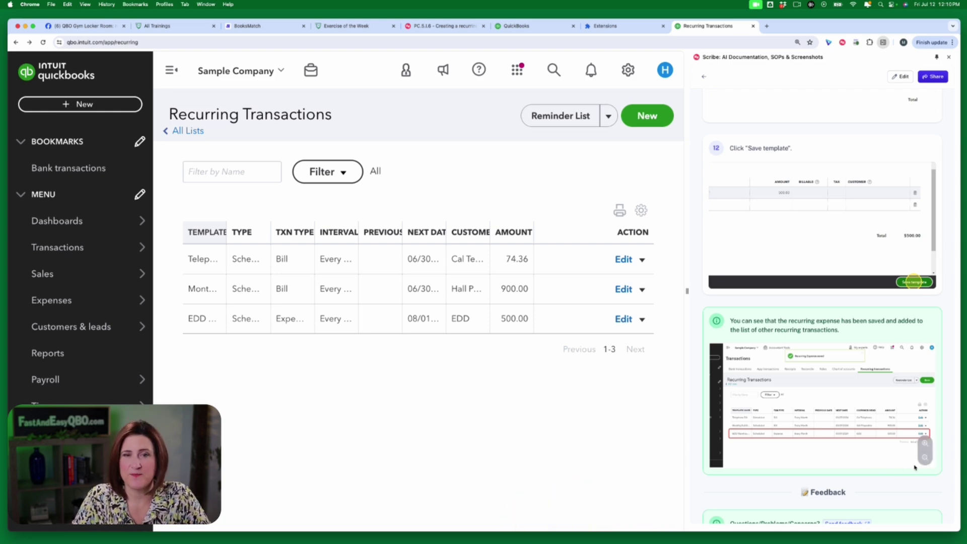
{"action": "scroll", "coordinate": [799, 445], "scroll_direction": "down", "scroll_amount": 1}
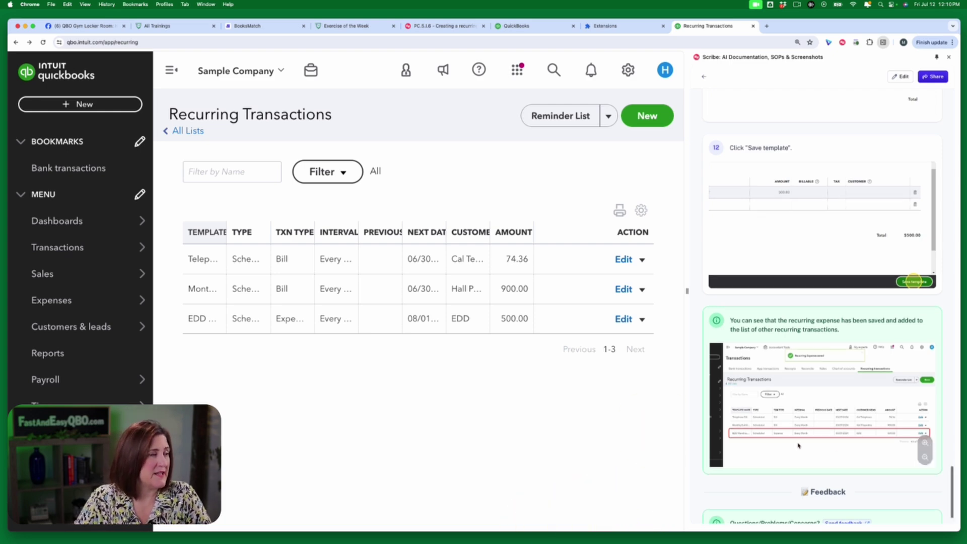
{"action": "scroll", "coordinate": [799, 445], "scroll_direction": "down", "scroll_amount": 2}
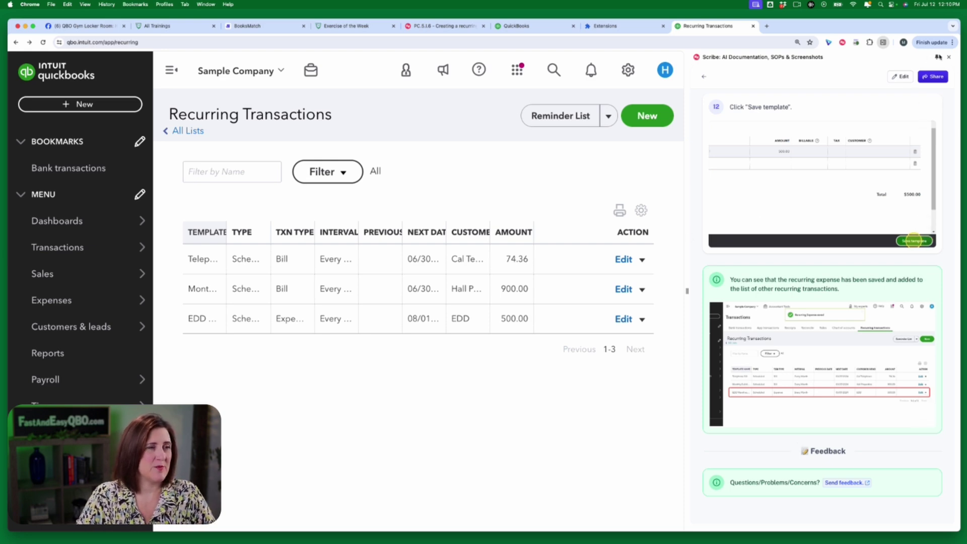
{"action": "left_click", "coordinate": [950, 58]}
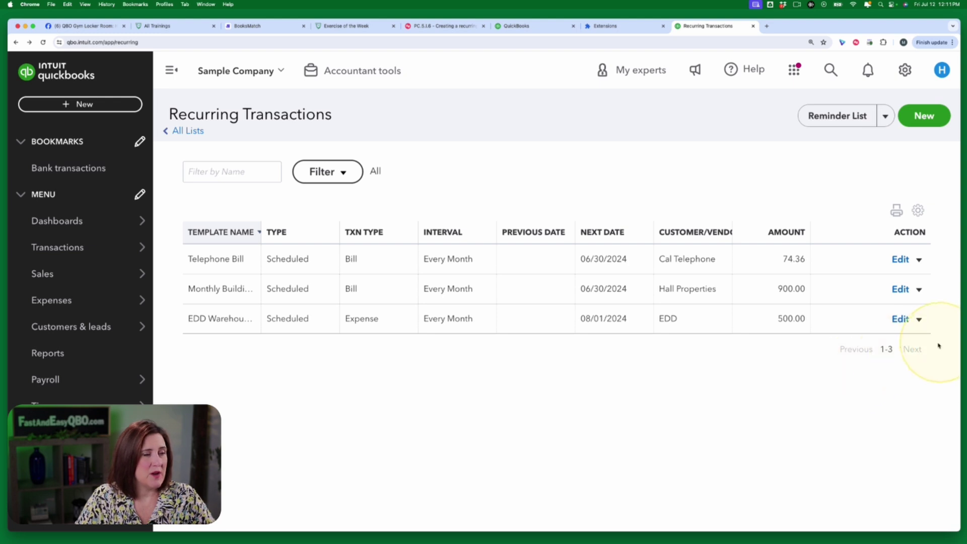
Step: Review the actions available for the EDD warehouse rent template in the recurring transactions list
{"action": "left_click", "coordinate": [919, 319]}
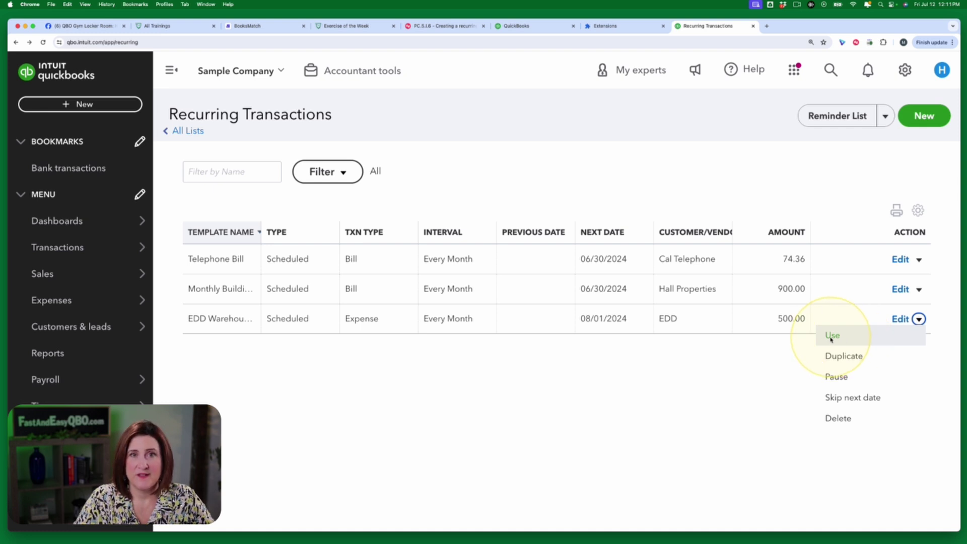
{"action": "left_click", "coordinate": [678, 381]}
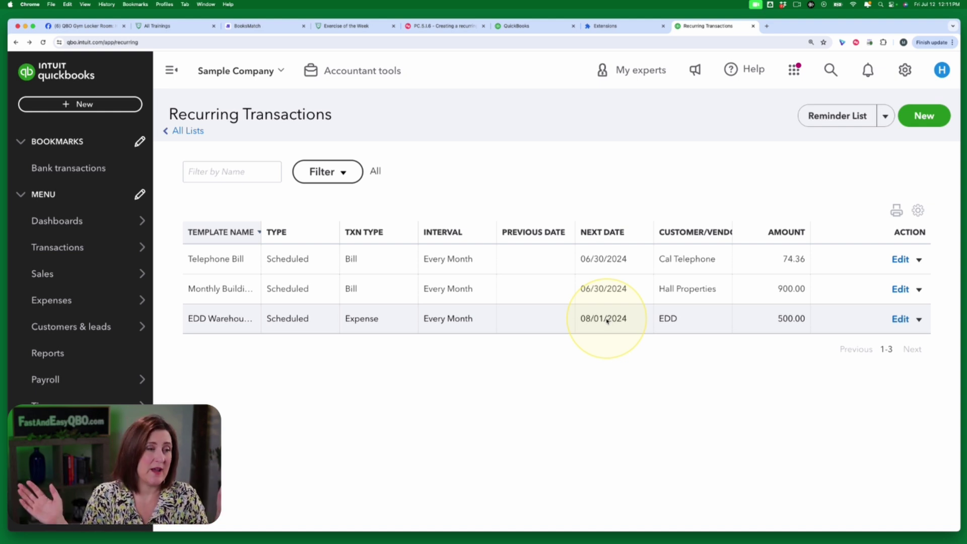
{"action": "left_click", "coordinate": [919, 319]}
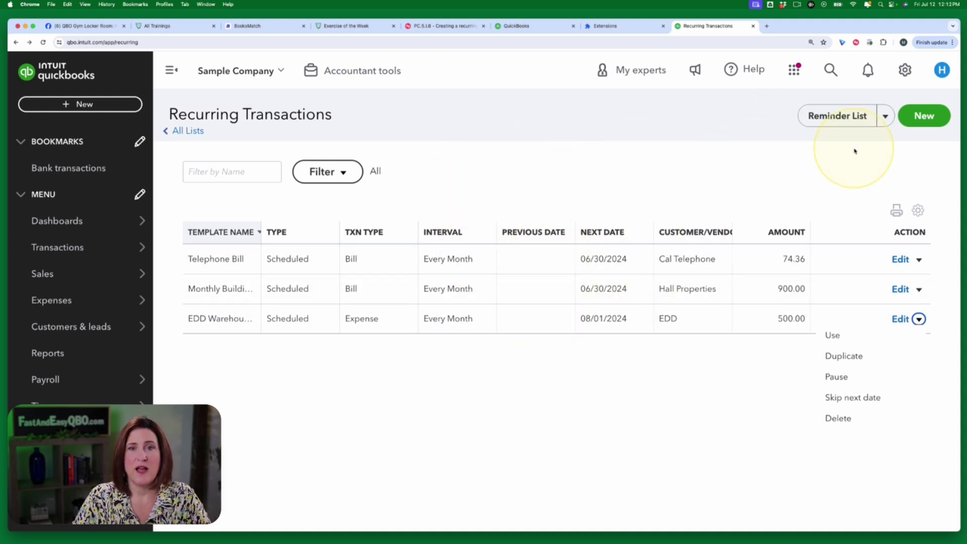
Step: Check the Reminders List for recurring transactions, then go to the Home dashboard to examine its tasks
{"action": "left_click", "coordinate": [832, 120]}
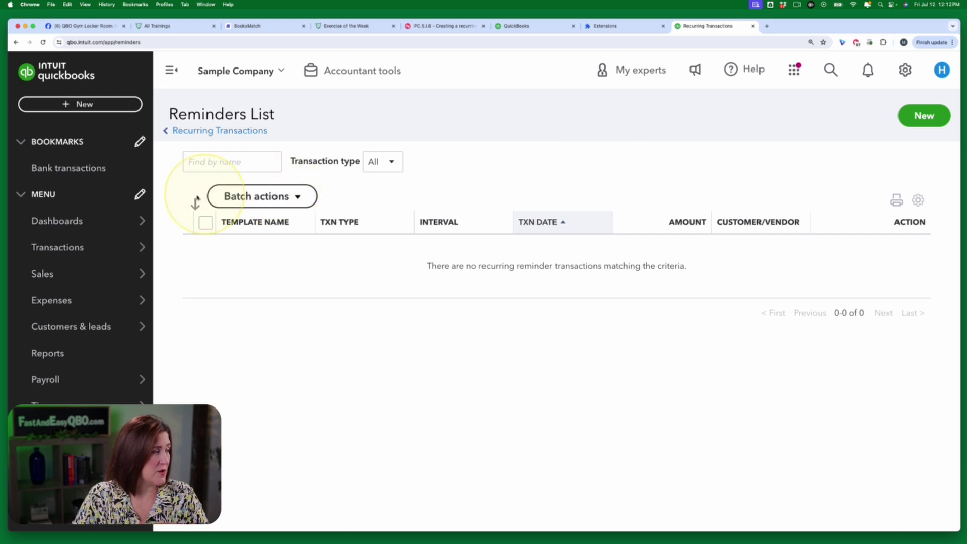
{"action": "mouse_move", "coordinate": [65, 221]}
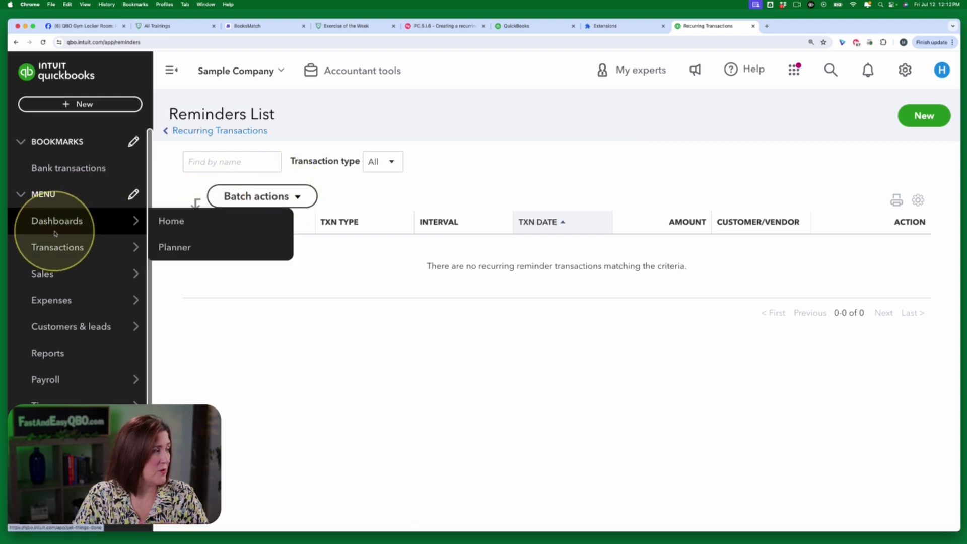
{"action": "left_click", "coordinate": [183, 222]}
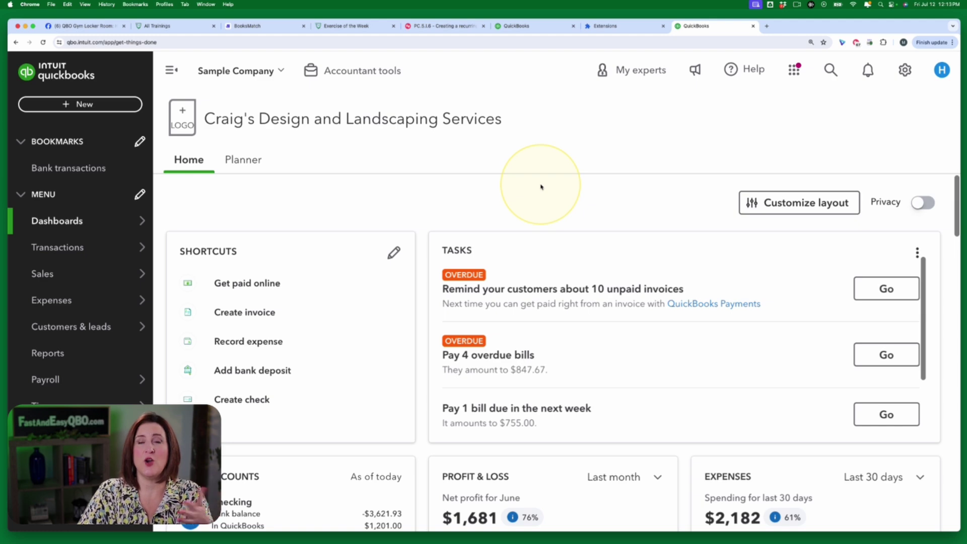
Step: Return to the recurring transactions list and locate the company's Account and settings
{"action": "left_click", "coordinate": [905, 69]}
{"action": "left_click", "coordinate": [591, 197]}
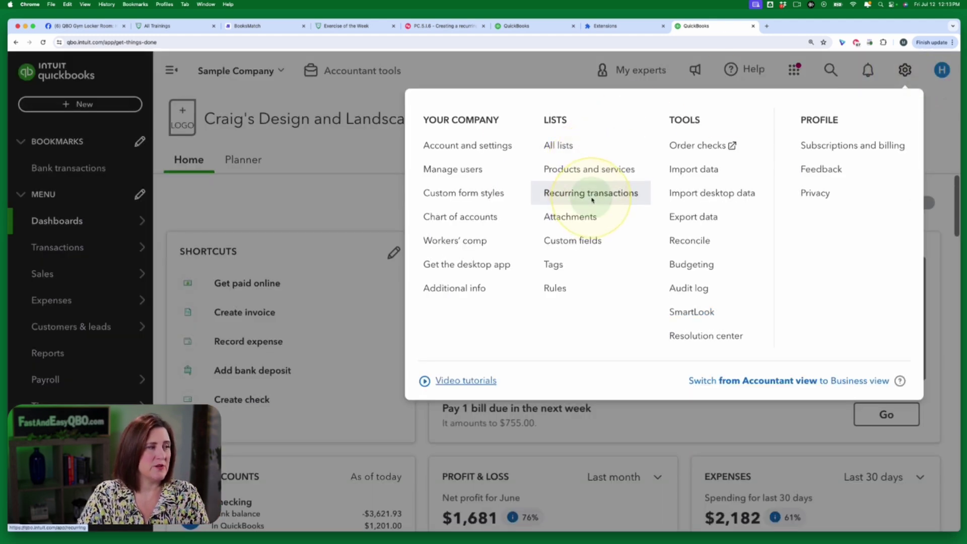
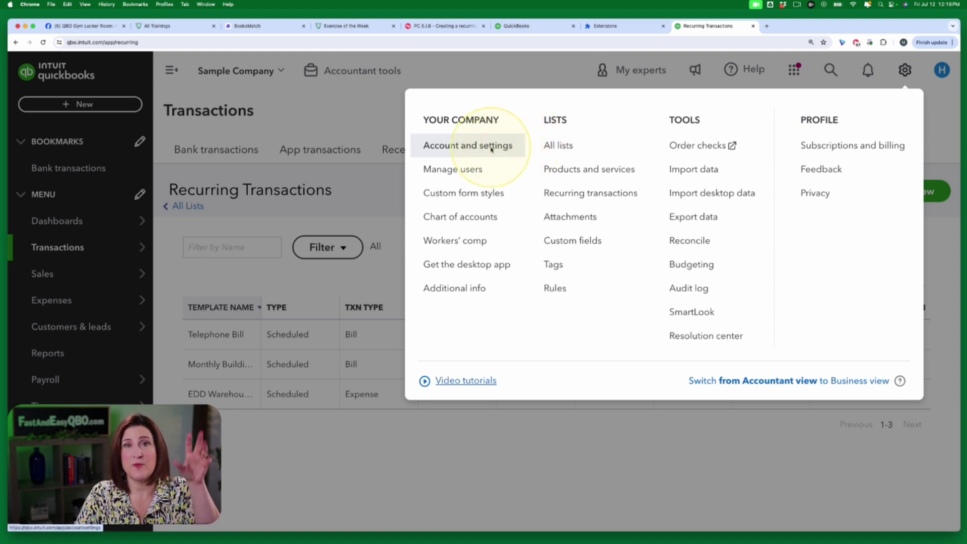
{"action": "left_click", "coordinate": [492, 147]}
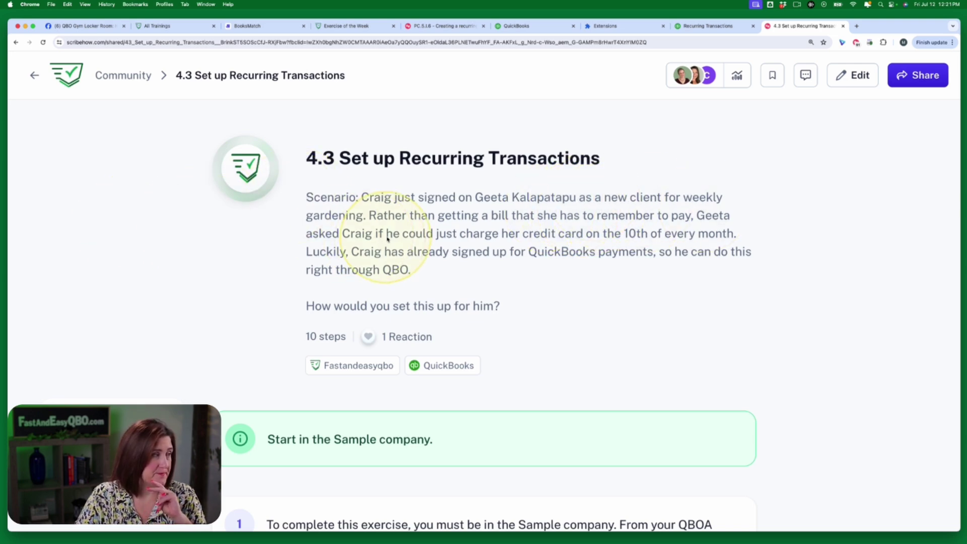
Step: Read the 4.3 Set up Recurring Transactions walkthrough down to step 2 and launch its guided mode in QuickBooks
{"action": "scroll", "coordinate": [481, 220], "scroll_direction": "down", "scroll_amount": 1}
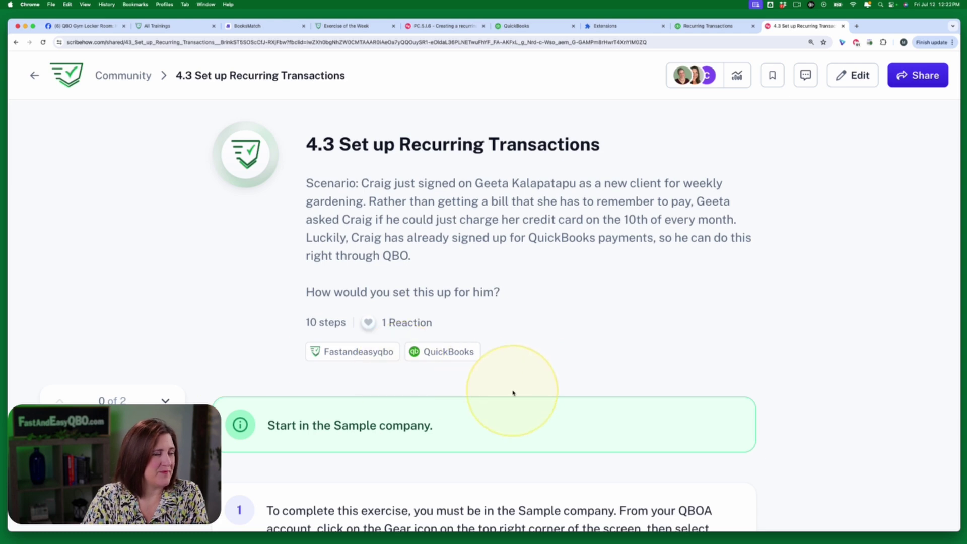
{"action": "scroll", "coordinate": [587, 393], "scroll_direction": "down", "scroll_amount": 7}
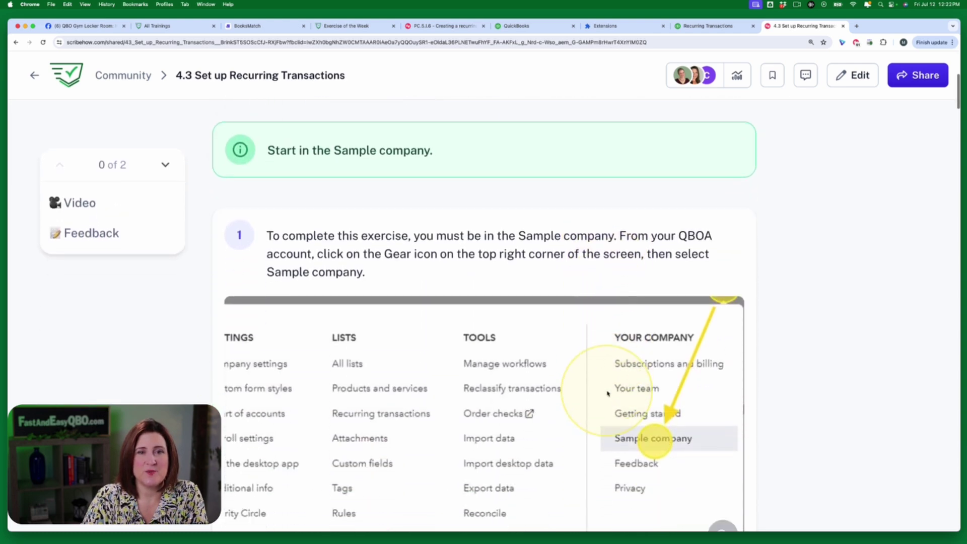
{"action": "scroll", "coordinate": [608, 393], "scroll_direction": "down", "scroll_amount": 14}
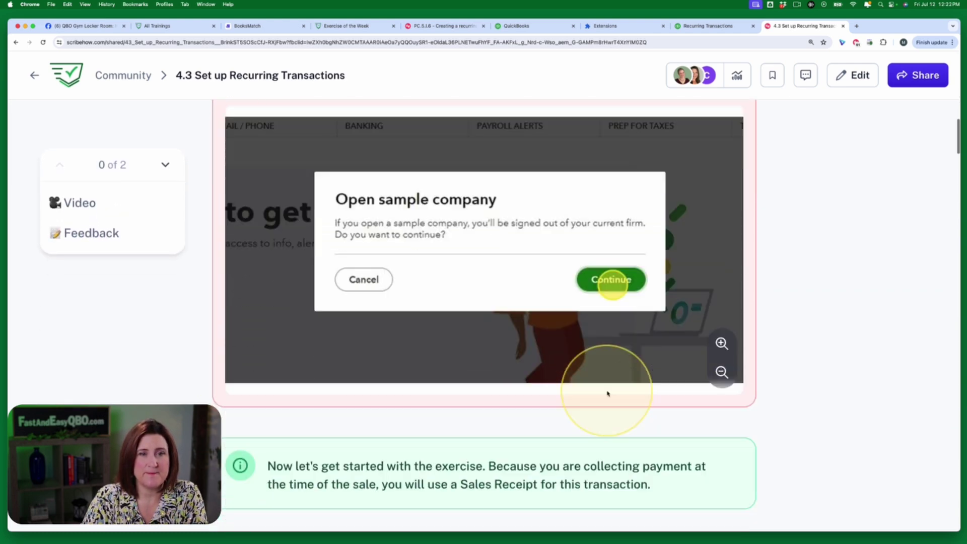
{"action": "scroll", "coordinate": [608, 394], "scroll_direction": "down", "scroll_amount": 2}
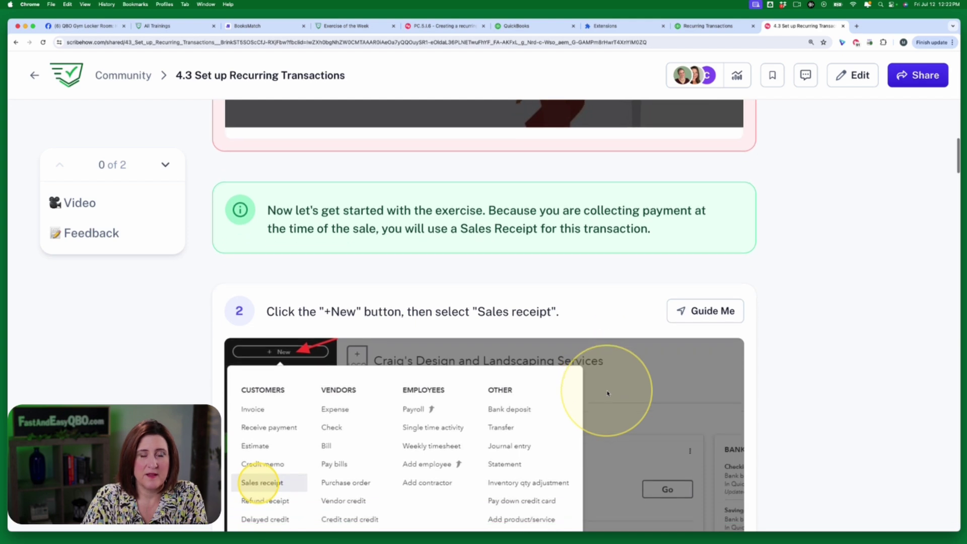
{"action": "left_click", "coordinate": [703, 311]}
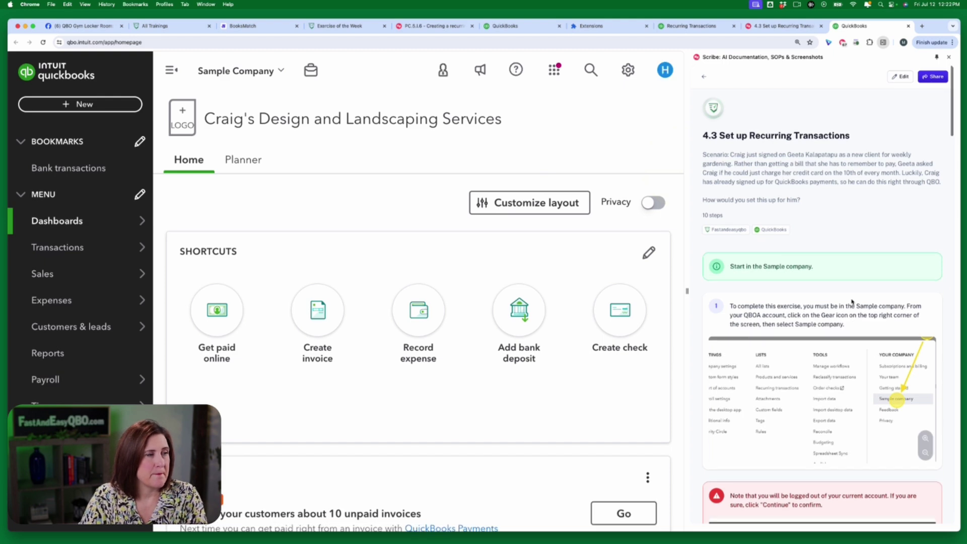
Step: Read ahead in the guide to the payment method step and QuickBooks Payments note, then go back to the sales receipt note
{"action": "scroll", "coordinate": [852, 302], "scroll_direction": "down", "scroll_amount": 6}
{"action": "scroll", "coordinate": [852, 302], "scroll_direction": "down", "scroll_amount": 5}
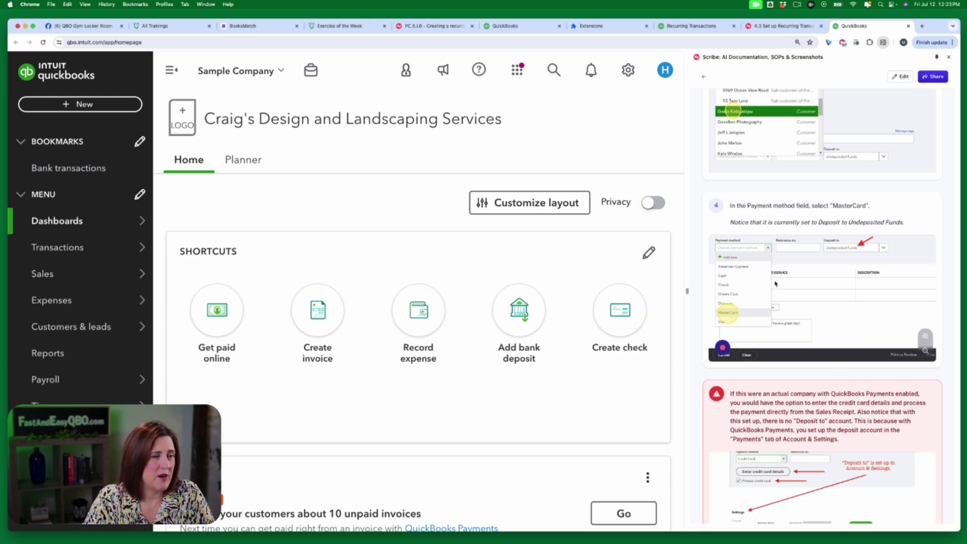
{"action": "scroll", "coordinate": [779, 285], "scroll_direction": "down", "scroll_amount": 2}
{"action": "scroll", "coordinate": [823, 302], "scroll_direction": "down", "scroll_amount": 3}
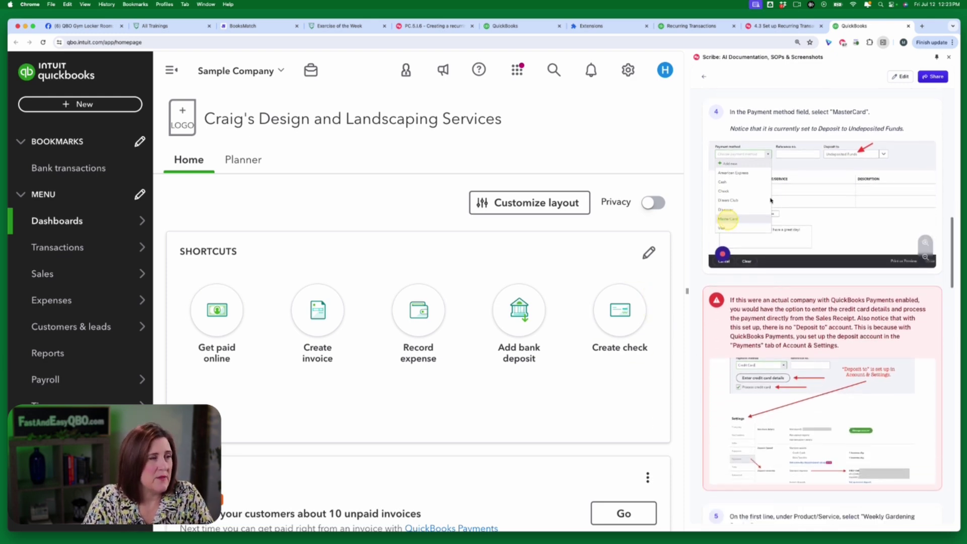
{"action": "scroll", "coordinate": [776, 211], "scroll_direction": "up", "scroll_amount": 10}
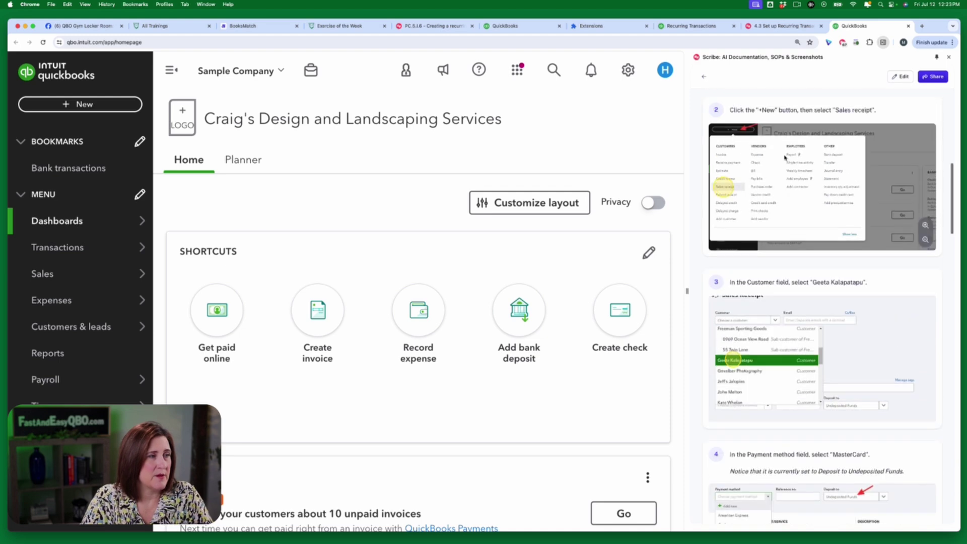
{"action": "scroll", "coordinate": [784, 158], "scroll_direction": "up", "scroll_amount": 4}
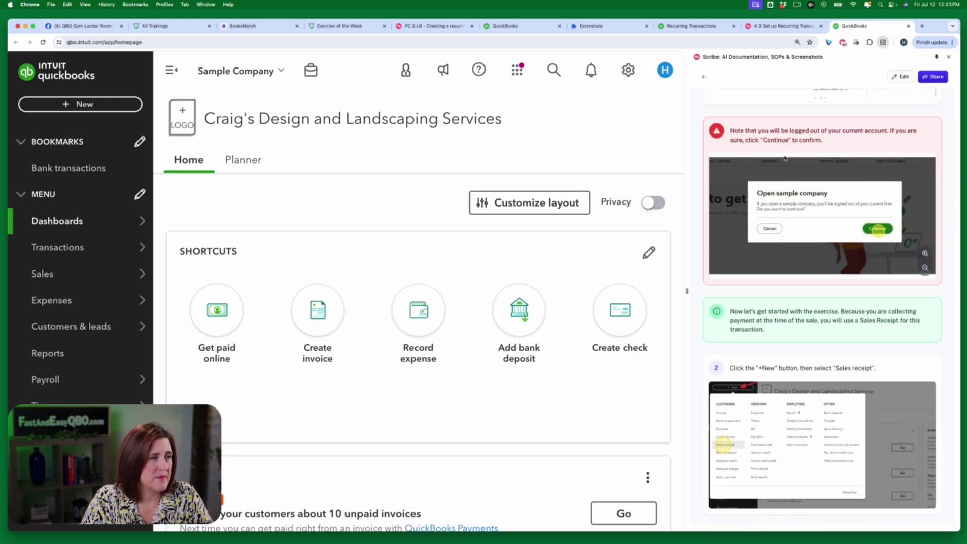
Step: Start a new sales receipt as directed in step 2 of the Scribe guide
{"action": "scroll", "coordinate": [785, 158], "scroll_direction": "down", "scroll_amount": 2}
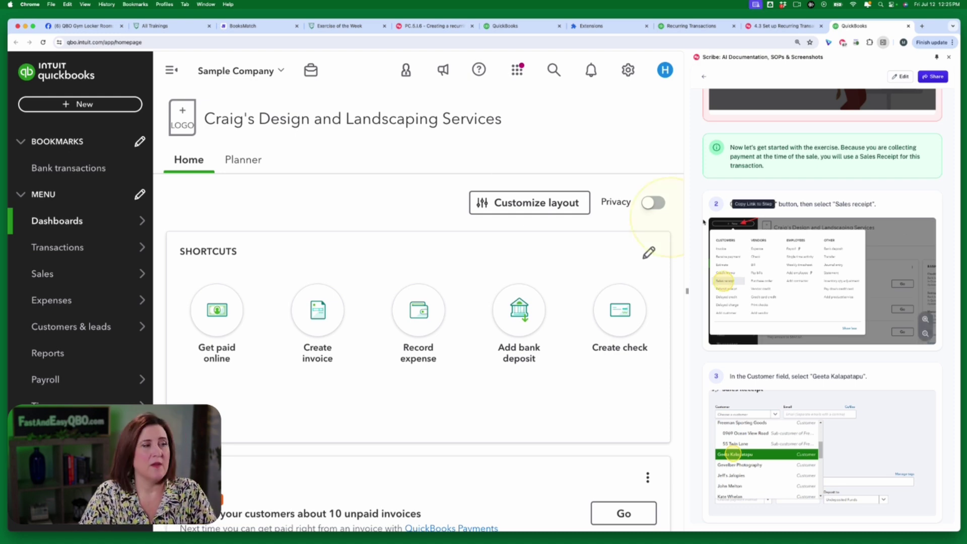
{"action": "left_click", "coordinate": [86, 105]}
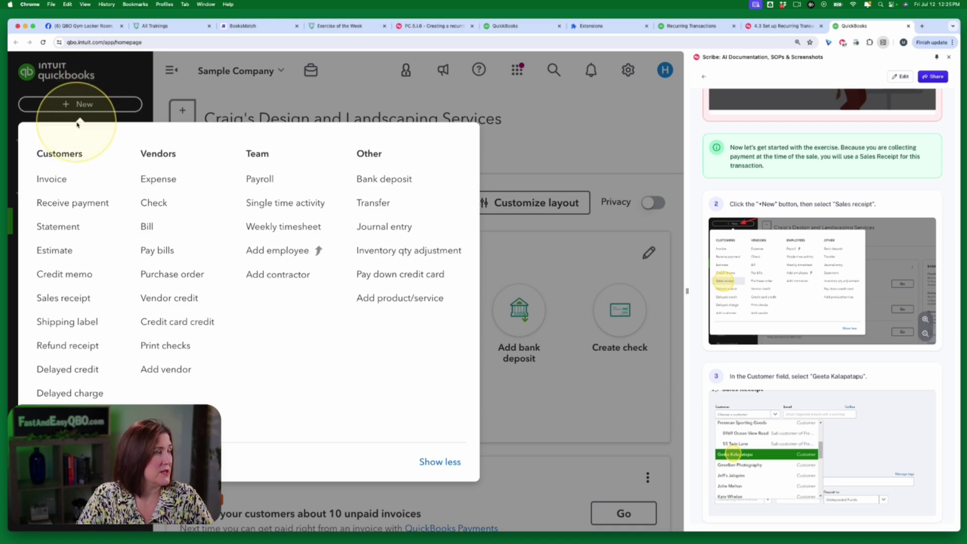
{"action": "left_click", "coordinate": [64, 298]}
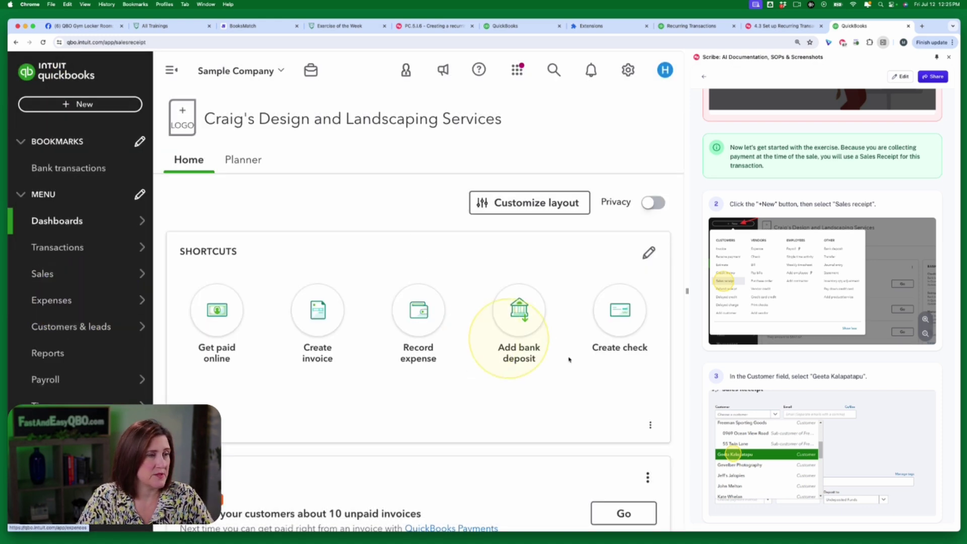
Step: Choose the customer named in step 3 of the guide for the sales receipt
{"action": "scroll", "coordinate": [741, 383], "scroll_direction": "down", "scroll_amount": 5}
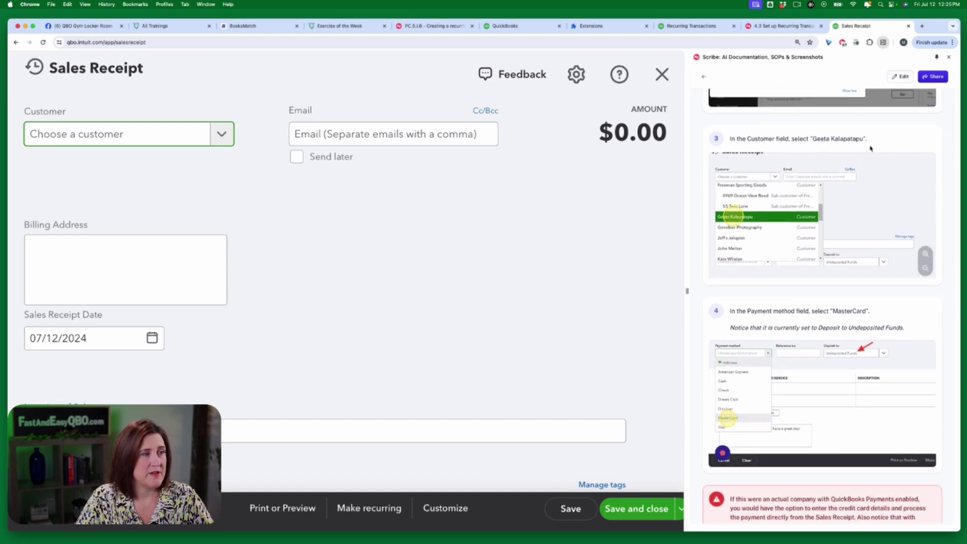
{"action": "left_click", "coordinate": [313, 132]}
{"action": "left_click", "coordinate": [169, 135]}
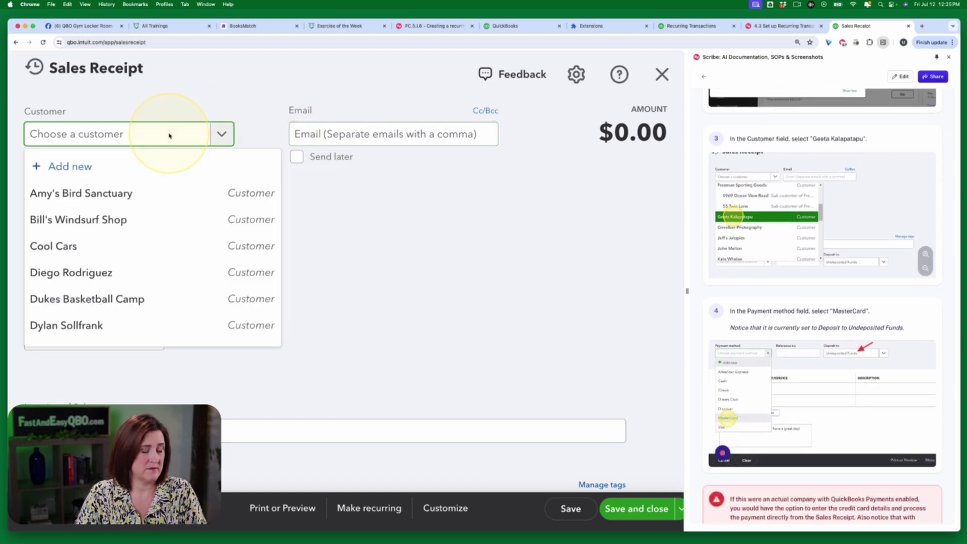
{"action": "type", "text": "geeta"}
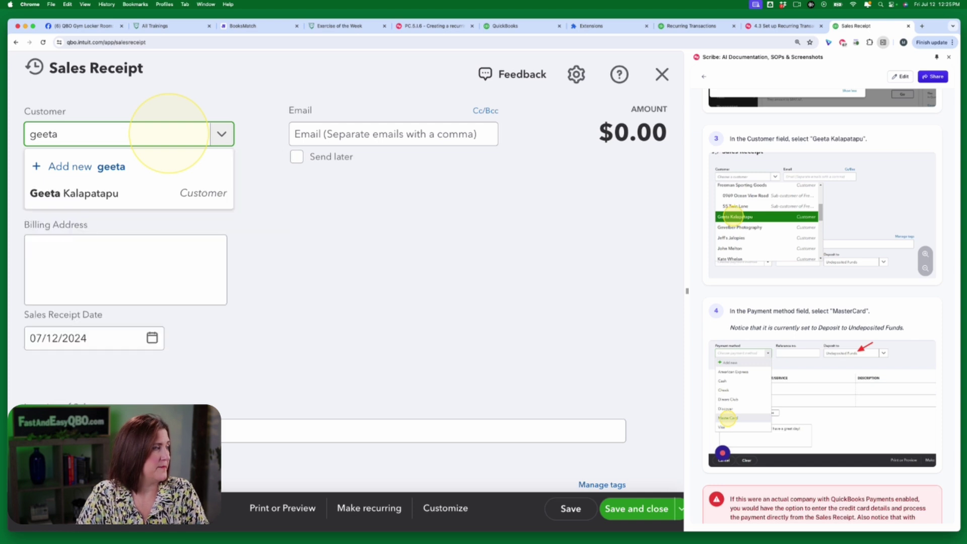
{"action": "key", "text": "Down"}
{"action": "key", "text": "Return"}
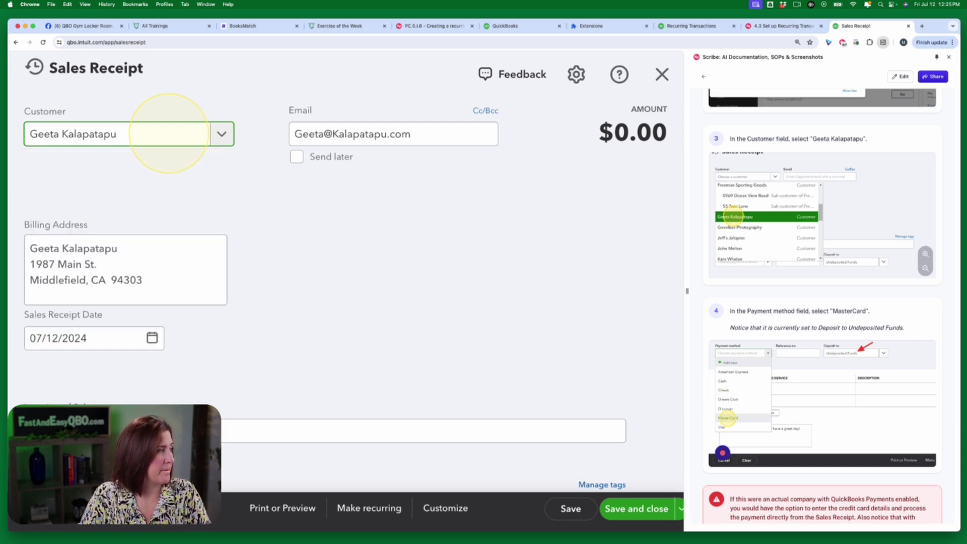
{"action": "scroll", "coordinate": [764, 366], "scroll_direction": "down", "scroll_amount": 5}
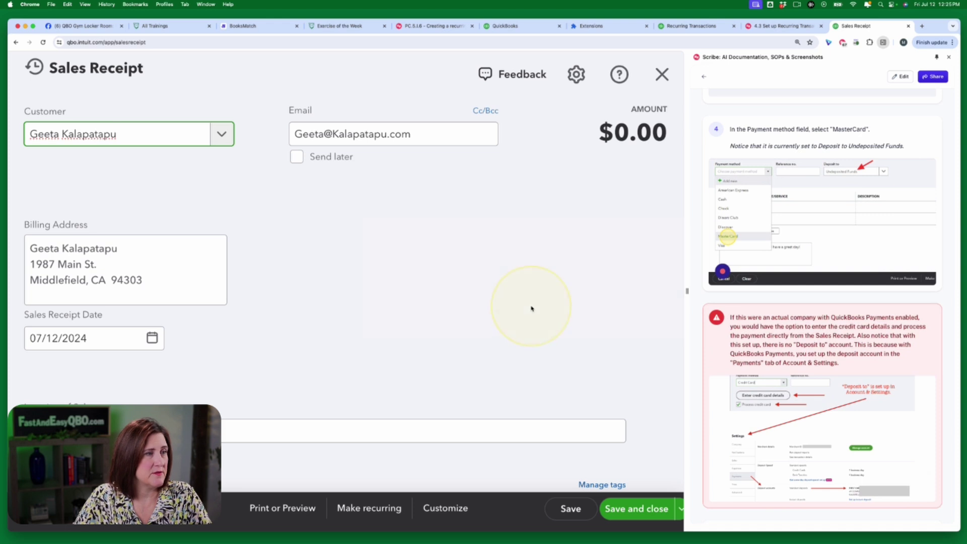
{"action": "left_click", "coordinate": [548, 298]}
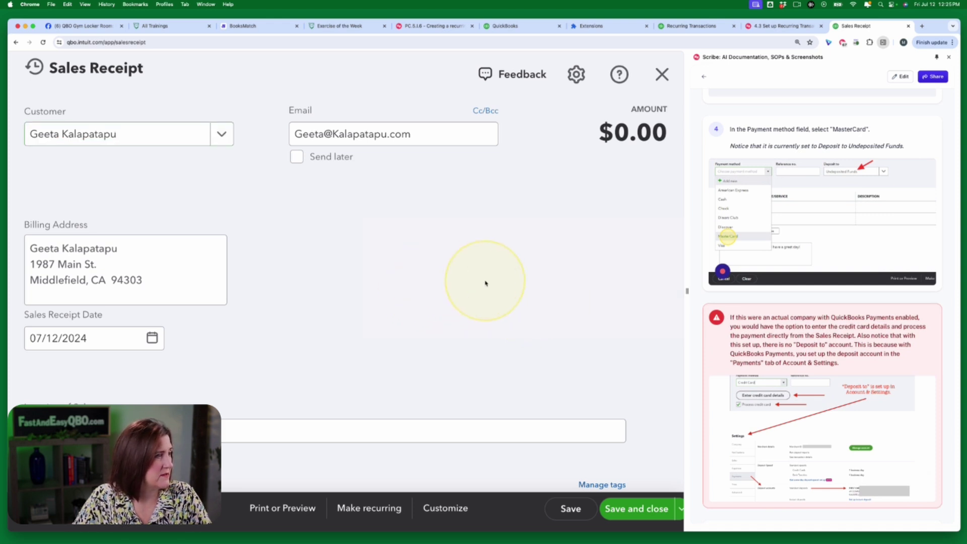
Step: Try to follow the "Accept payments in QuickBooks" link from the sales receipt, and cancel leaving the unsaved form
{"action": "scroll", "coordinate": [485, 283], "scroll_direction": "down", "scroll_amount": 10}
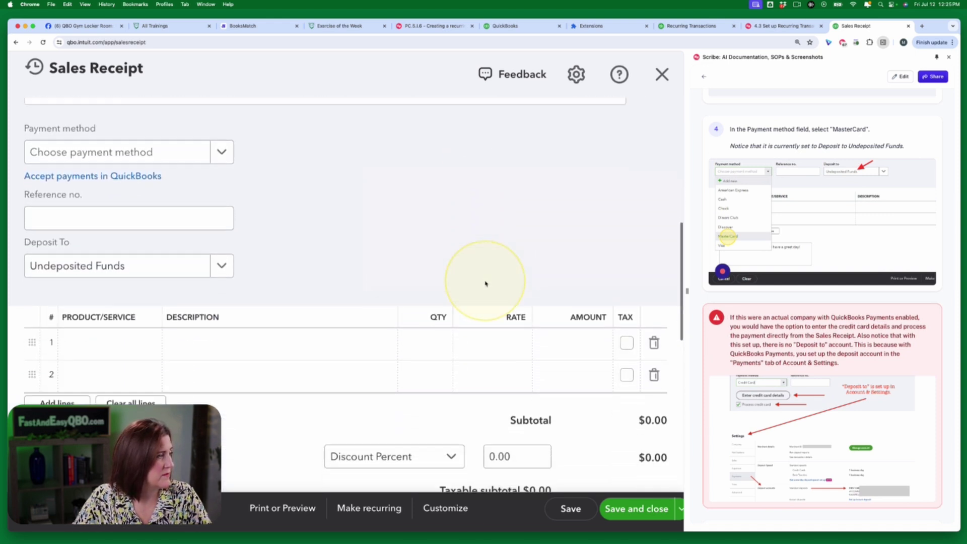
{"action": "scroll", "coordinate": [486, 283], "scroll_direction": "up", "scroll_amount": 2}
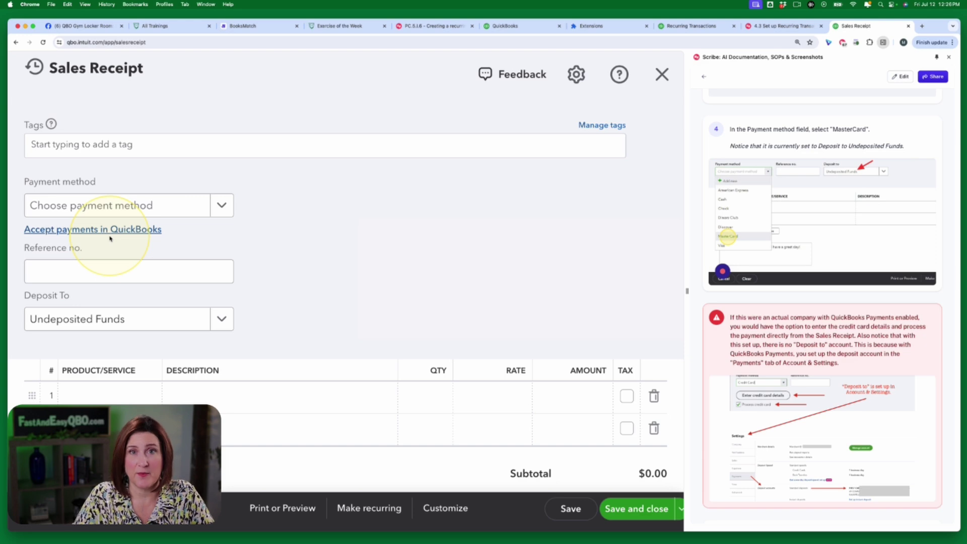
{"action": "left_click", "coordinate": [136, 232]}
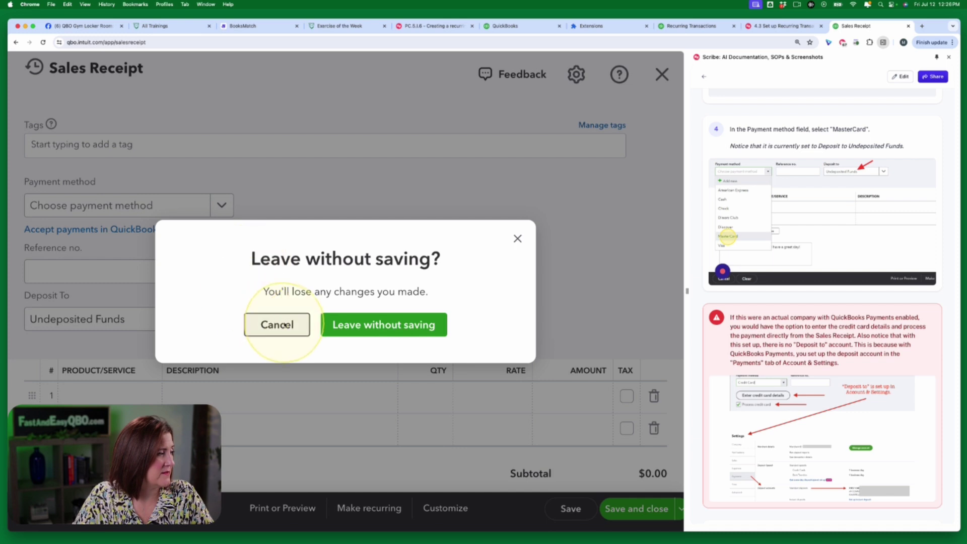
{"action": "left_click", "coordinate": [276, 324]}
Step: Try to open the "Accept payments in QuickBooks" link in a separate browser tab, and return to the original sales receipt
{"action": "right_click", "coordinate": [135, 231]}
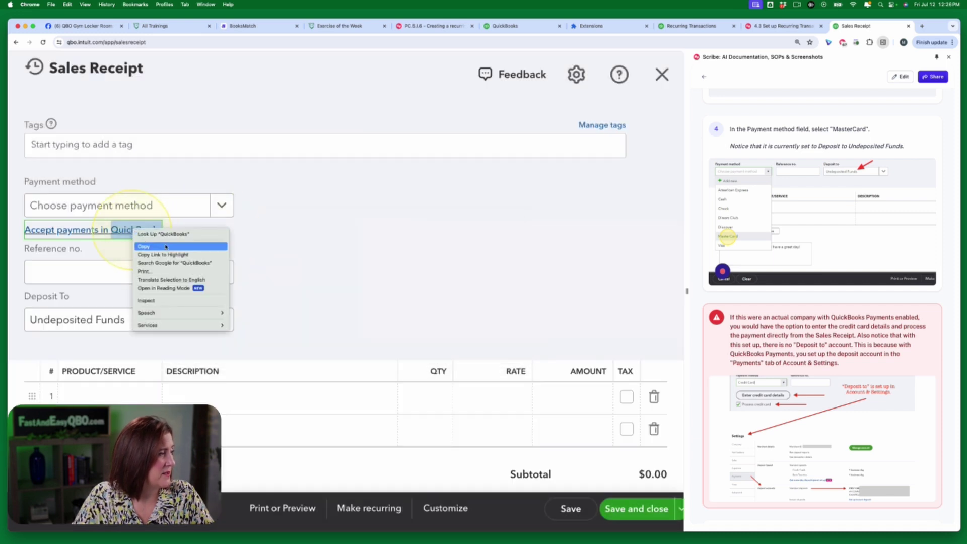
{"action": "left_click", "coordinate": [192, 256]}
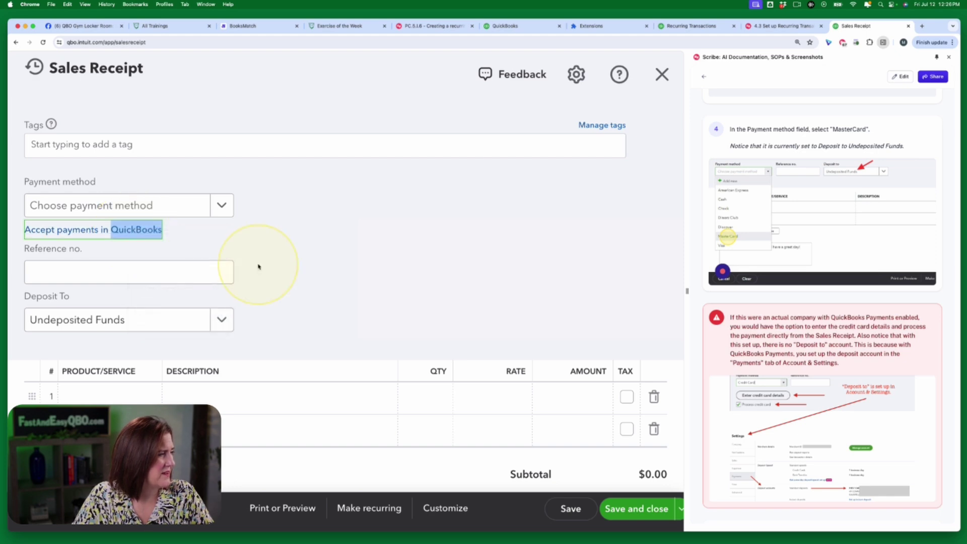
{"action": "key", "text": "super+t"}
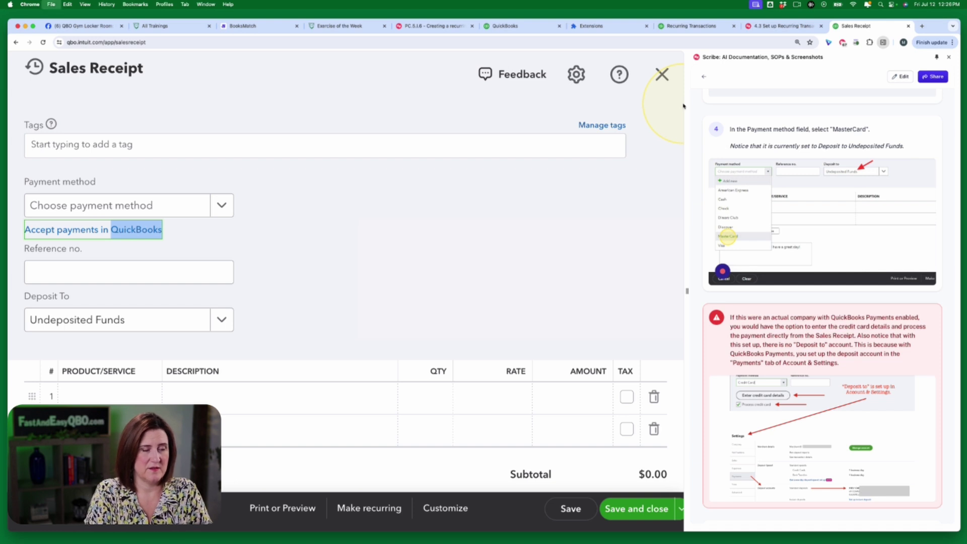
{"action": "type", "text": "https://qbo.intuit.com/app/salesreceipt#:~:text=Accept%20payments%20in-,QuickBooks,-Reference%20no."}
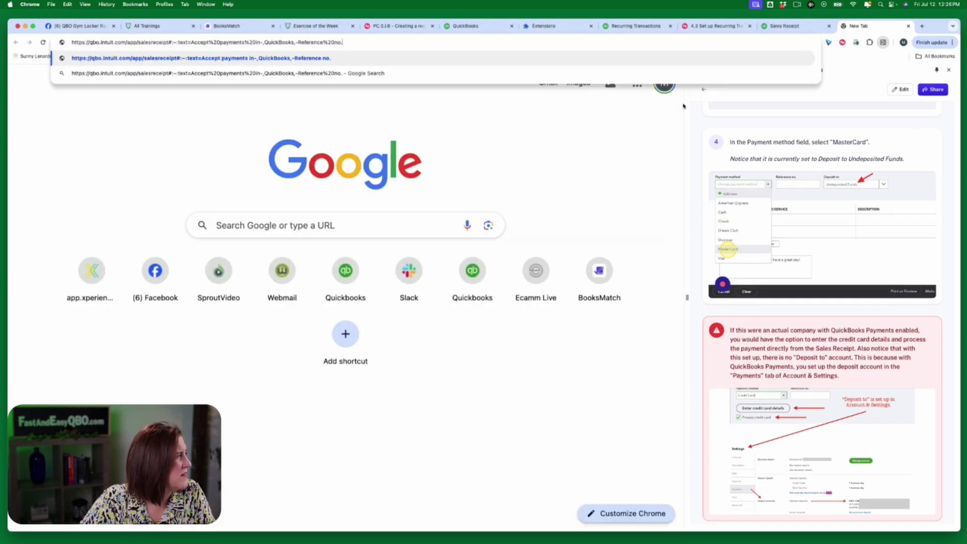
{"action": "key", "text": "Return"}
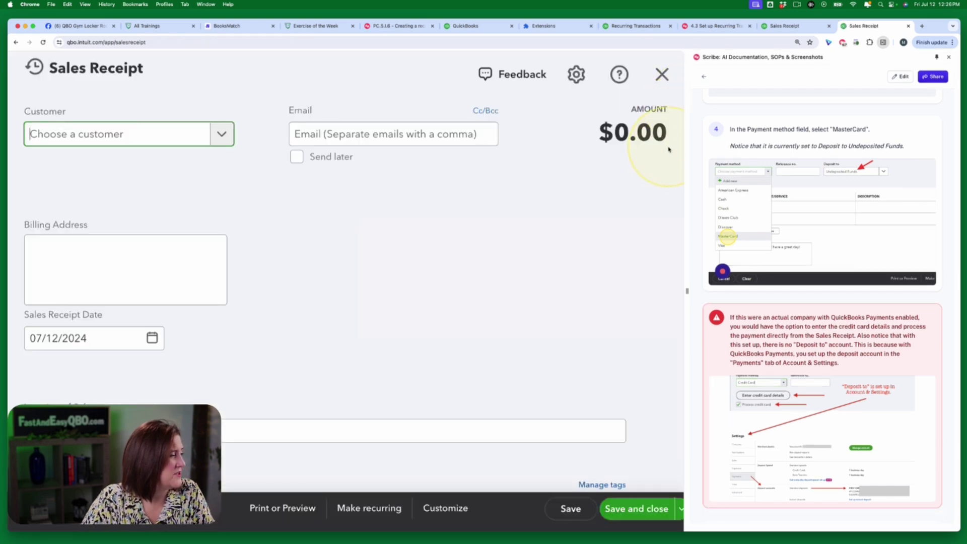
{"action": "scroll", "coordinate": [672, 156], "scroll_direction": "down", "scroll_amount": 5}
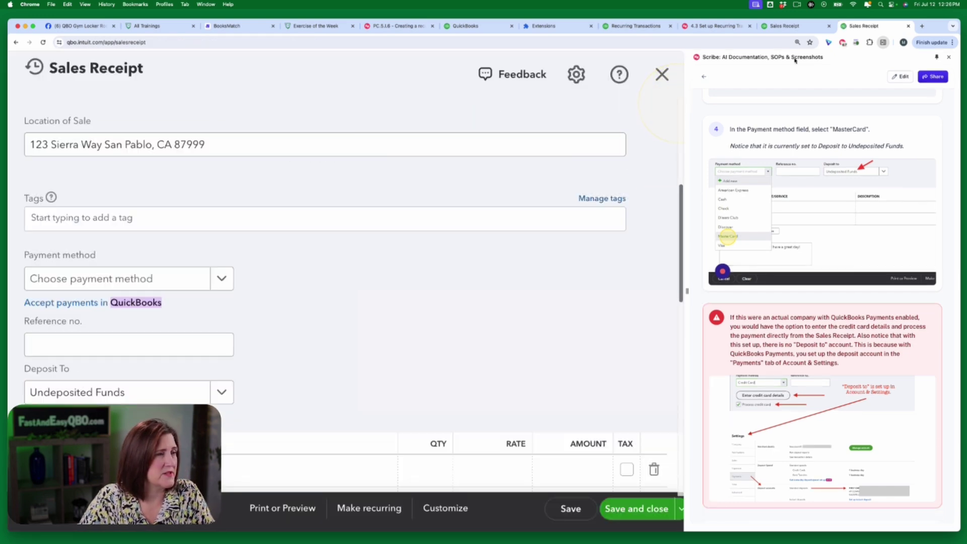
{"action": "left_click", "coordinate": [908, 26]}
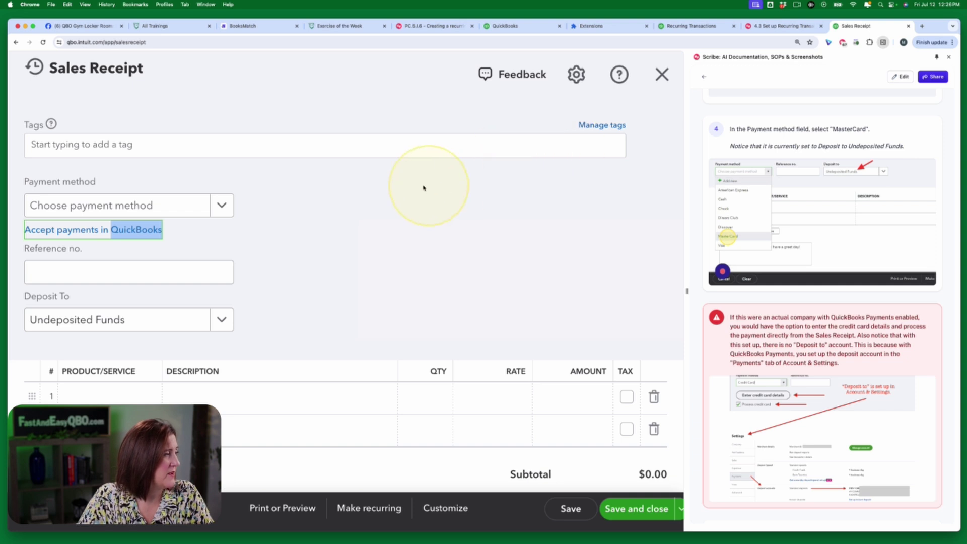
{"action": "left_click", "coordinate": [382, 237]}
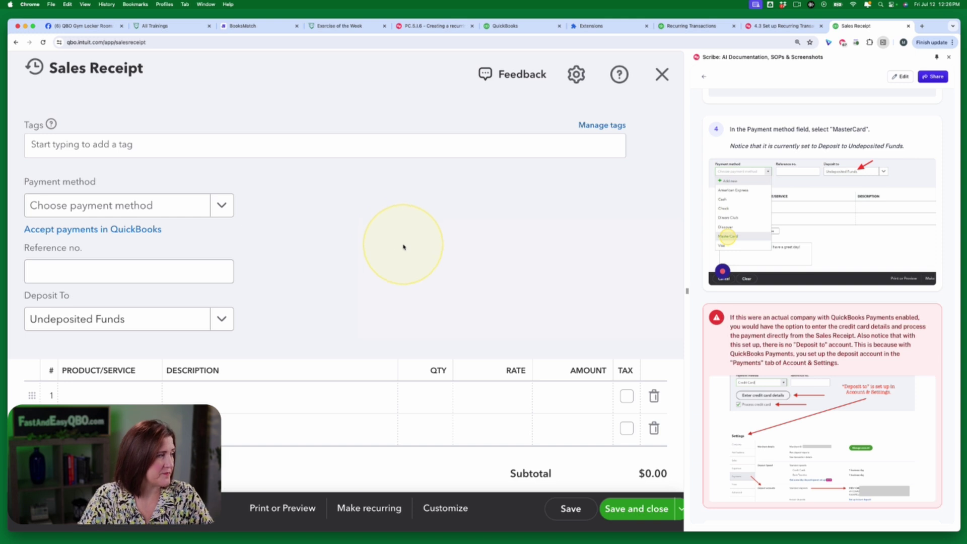
Step: Set the sales receipt's payment method to MasterCard and look over the other available payment methods
{"action": "left_click", "coordinate": [221, 206]}
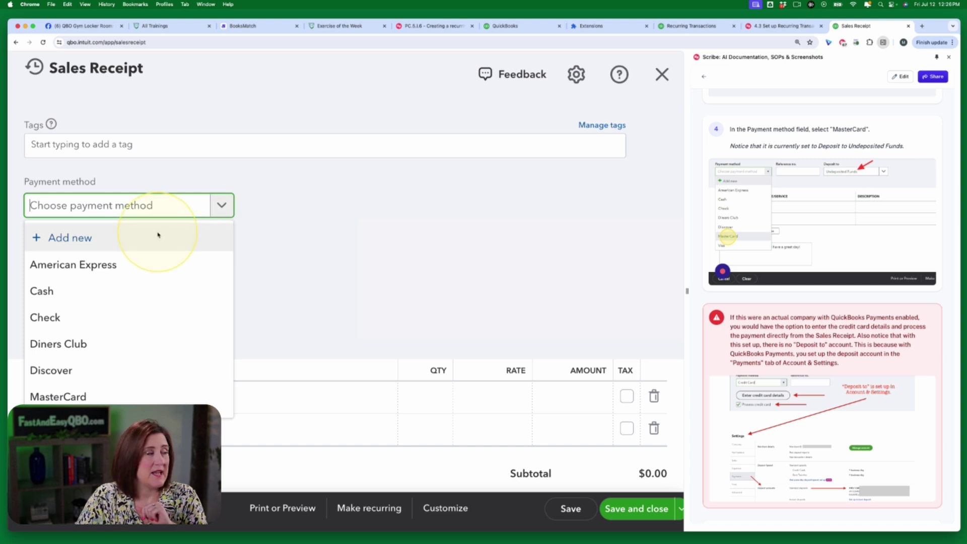
{"action": "scroll", "coordinate": [195, 291], "scroll_direction": "down", "scroll_amount": 1}
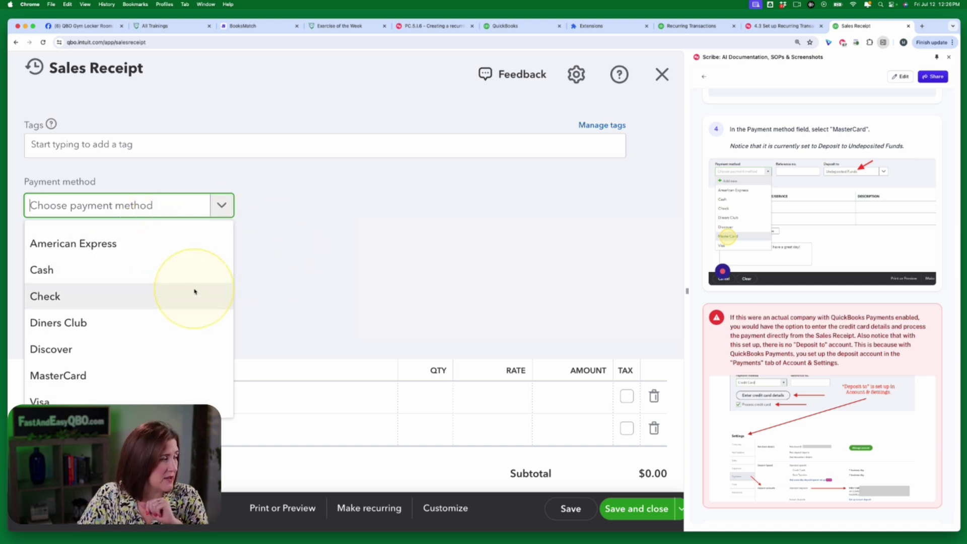
{"action": "left_click", "coordinate": [138, 381]}
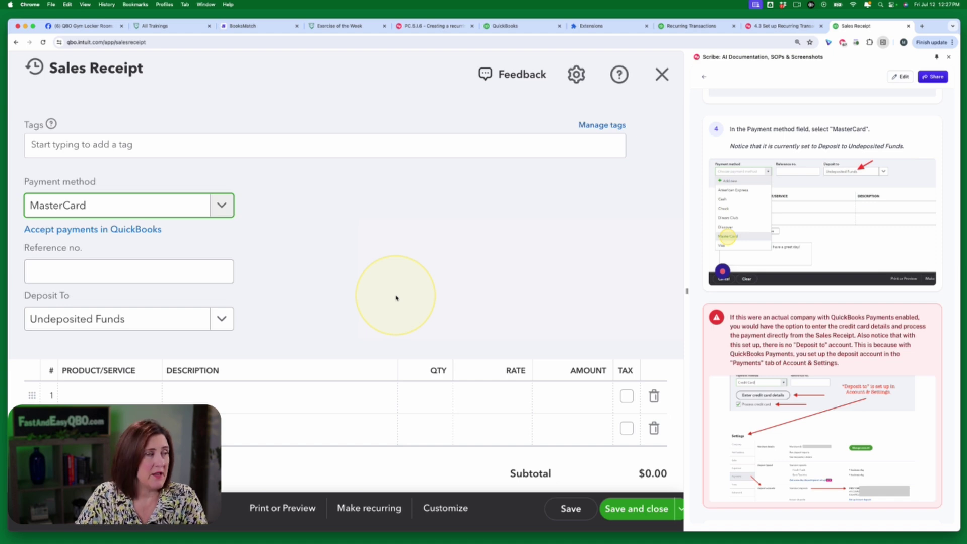
{"action": "left_click", "coordinate": [221, 206]}
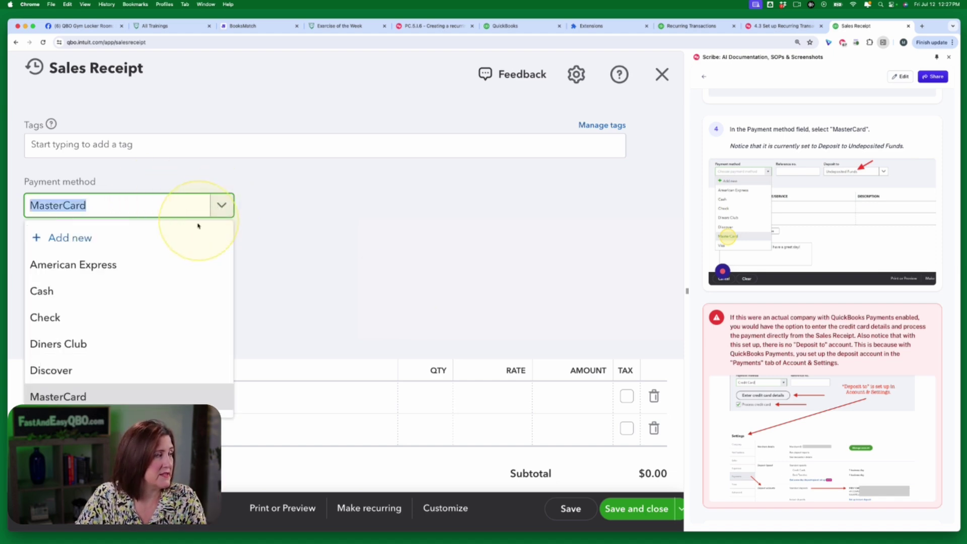
{"action": "scroll", "coordinate": [185, 311], "scroll_direction": "down", "scroll_amount": 1}
{"action": "scroll", "coordinate": [184, 308], "scroll_direction": "up", "scroll_amount": 1}
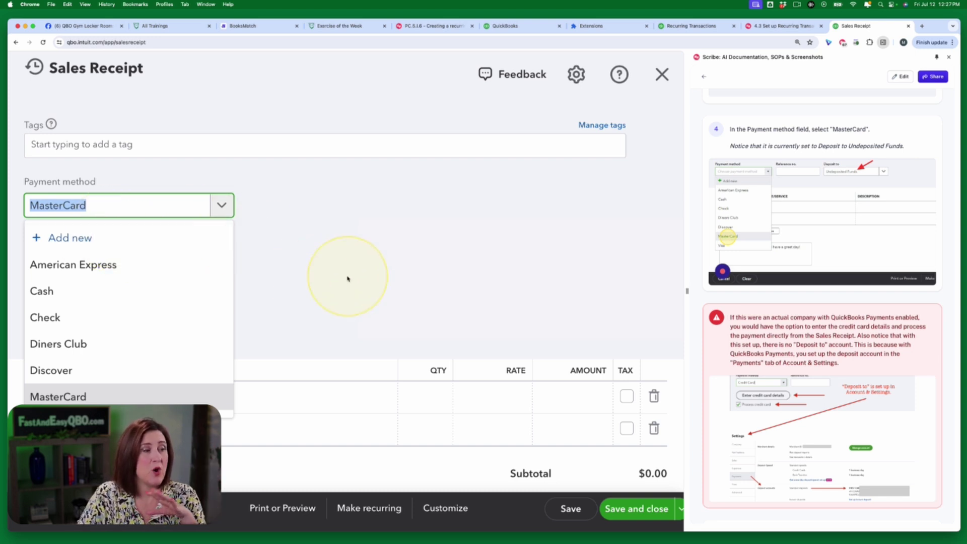
{"action": "left_click", "coordinate": [359, 274]}
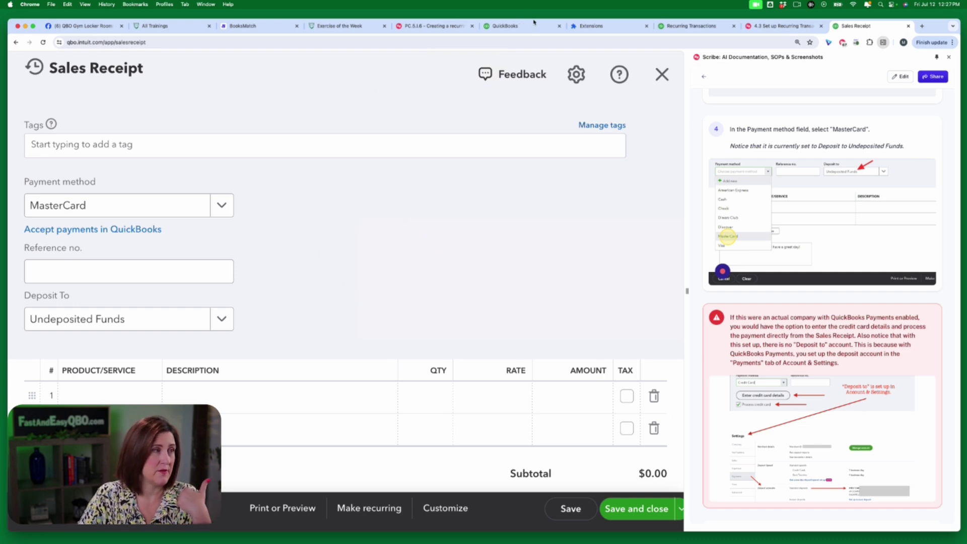
Step: Read the QuickBooks Payments note in the full 4.3 walkthrough with the side guide closed, and return to the sales receipt's Deposit To field
{"action": "left_click", "coordinate": [784, 28]}
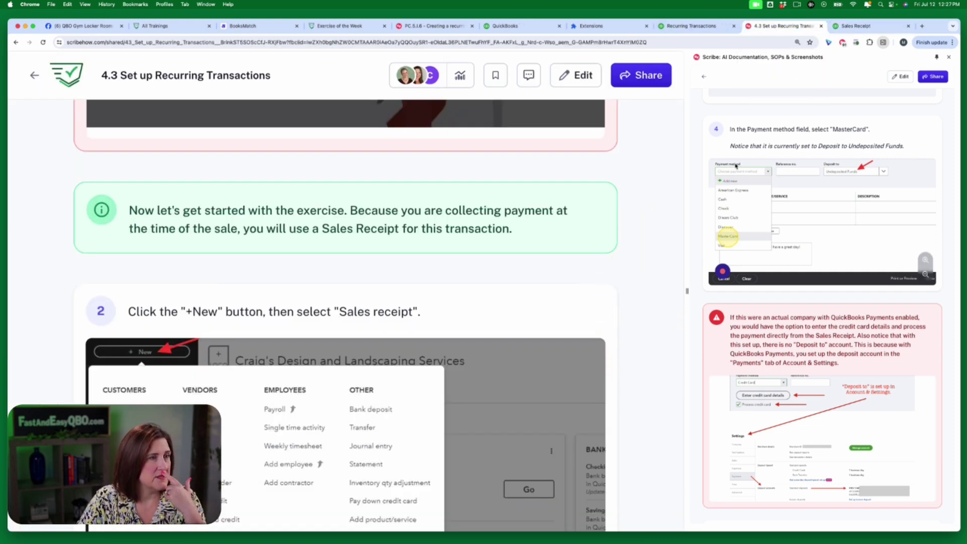
{"action": "left_click", "coordinate": [949, 58]}
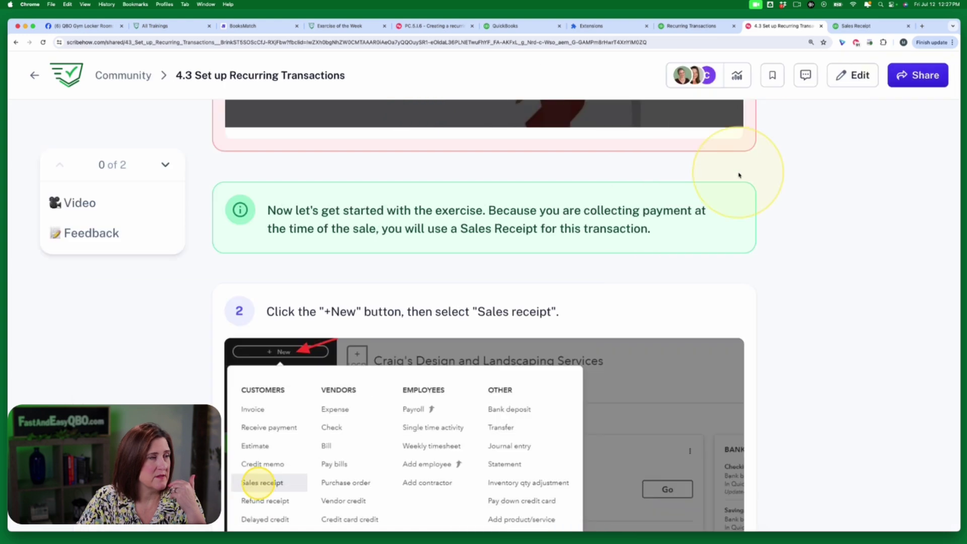
{"action": "scroll", "coordinate": [798, 315], "scroll_direction": "down", "scroll_amount": 14}
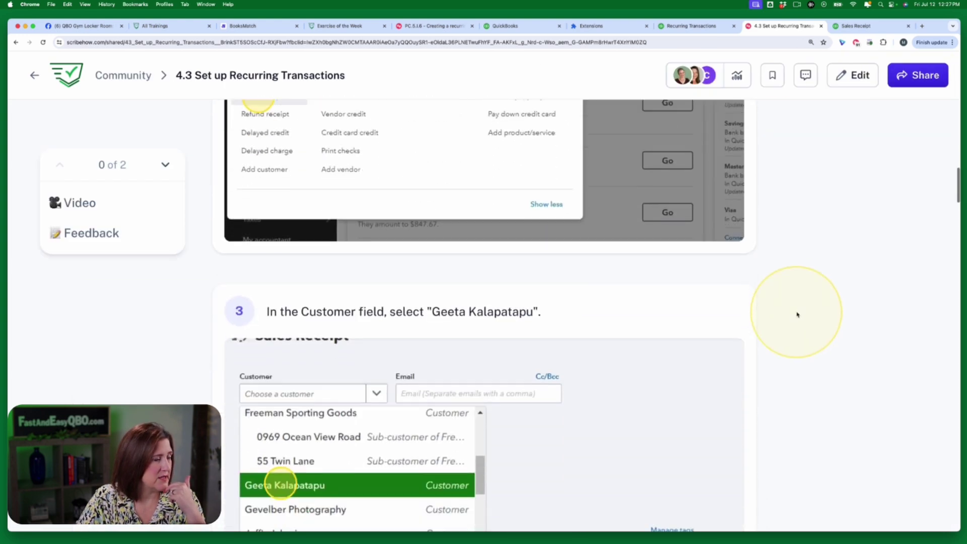
{"action": "scroll", "coordinate": [798, 315], "scroll_direction": "down", "scroll_amount": 10}
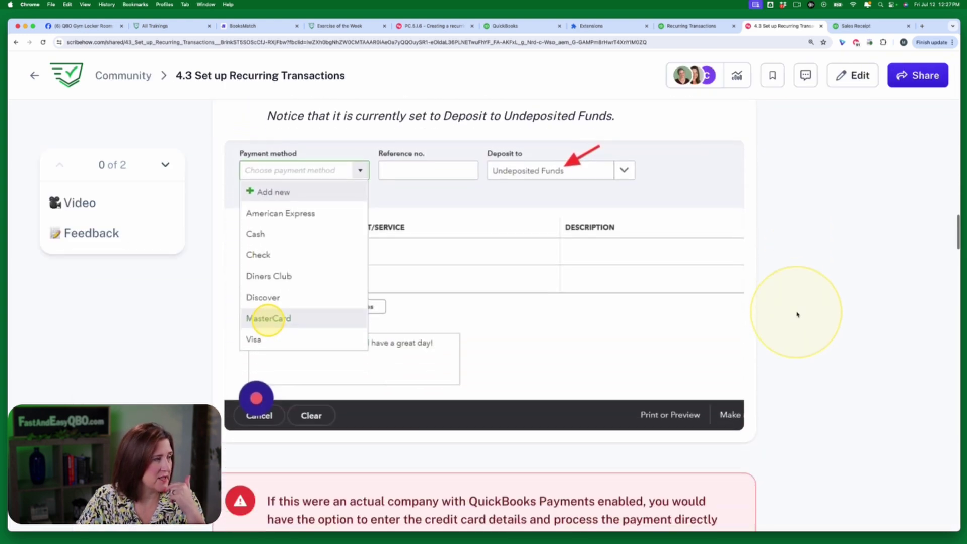
{"action": "scroll", "coordinate": [797, 315], "scroll_direction": "down", "scroll_amount": 4}
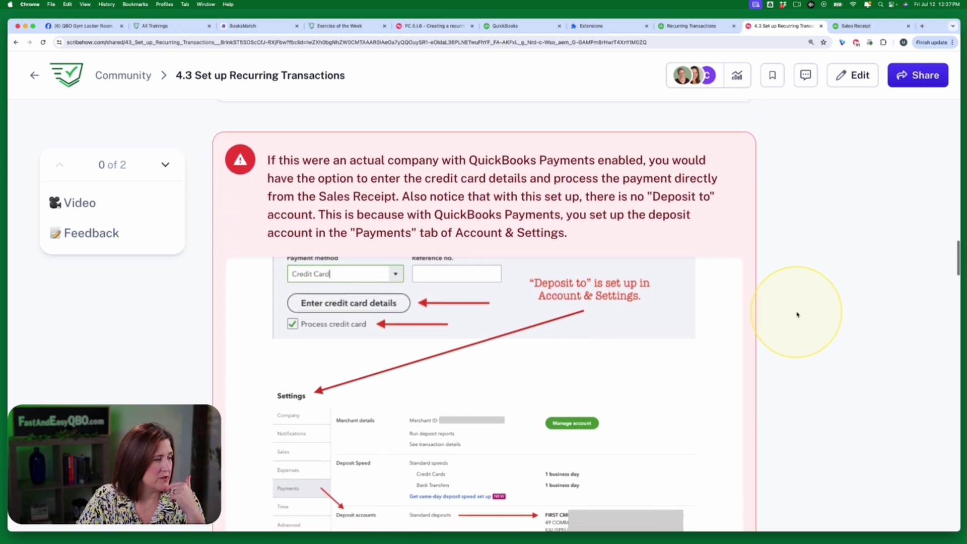
{"action": "scroll", "coordinate": [798, 315], "scroll_direction": "up", "scroll_amount": 1}
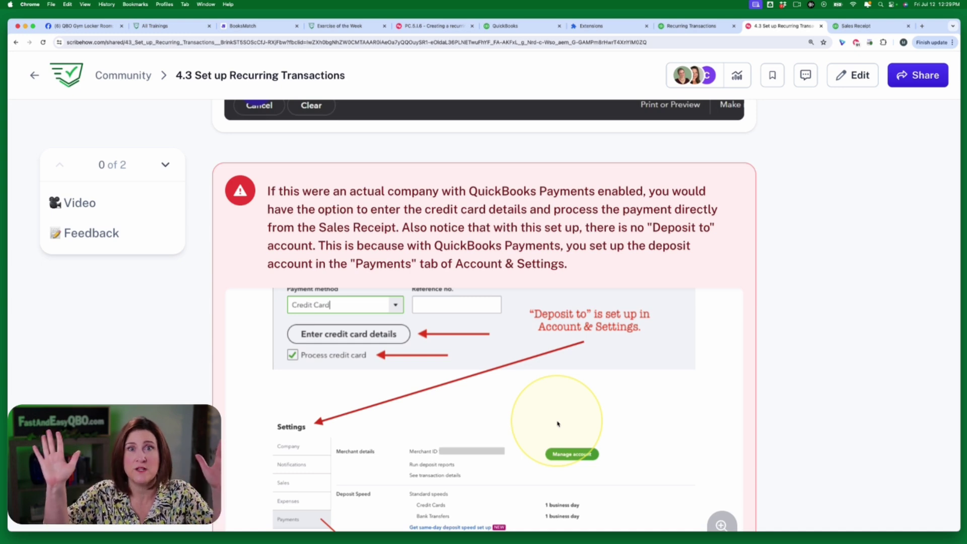
{"action": "scroll", "coordinate": [622, 448], "scroll_direction": "down", "scroll_amount": 3}
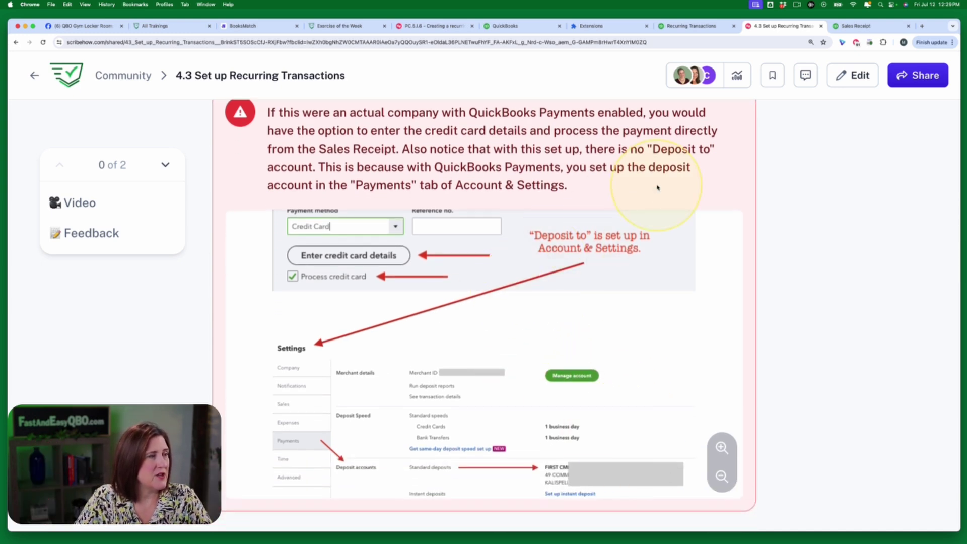
{"action": "scroll", "coordinate": [493, 228], "scroll_direction": "up", "scroll_amount": 1}
{"action": "scroll", "coordinate": [493, 229], "scroll_direction": "up", "scroll_amount": 2}
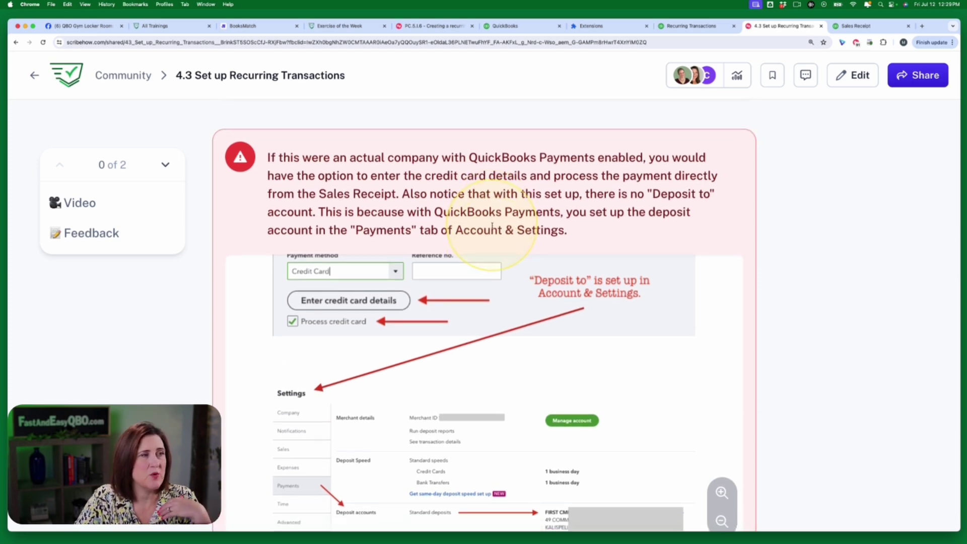
{"action": "left_click", "coordinate": [856, 28]}
{"action": "scroll", "coordinate": [631, 253], "scroll_direction": "up", "scroll_amount": 5}
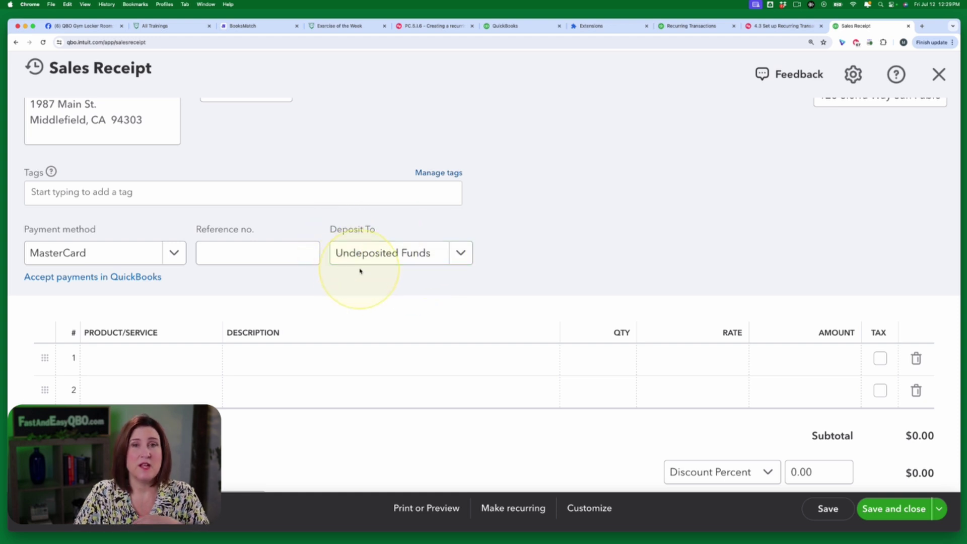
Step: Examine in the 4.3 walkthrough how QuickBooks Payments handles credit card details and where Account & Settings sets the deposit account
{"action": "left_click", "coordinate": [781, 26]}
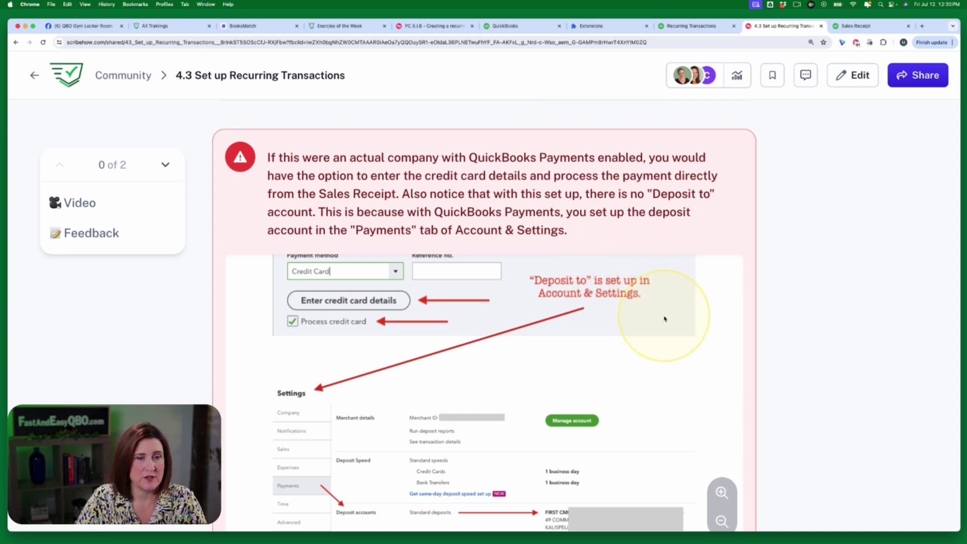
{"action": "scroll", "coordinate": [683, 318], "scroll_direction": "down", "scroll_amount": 5}
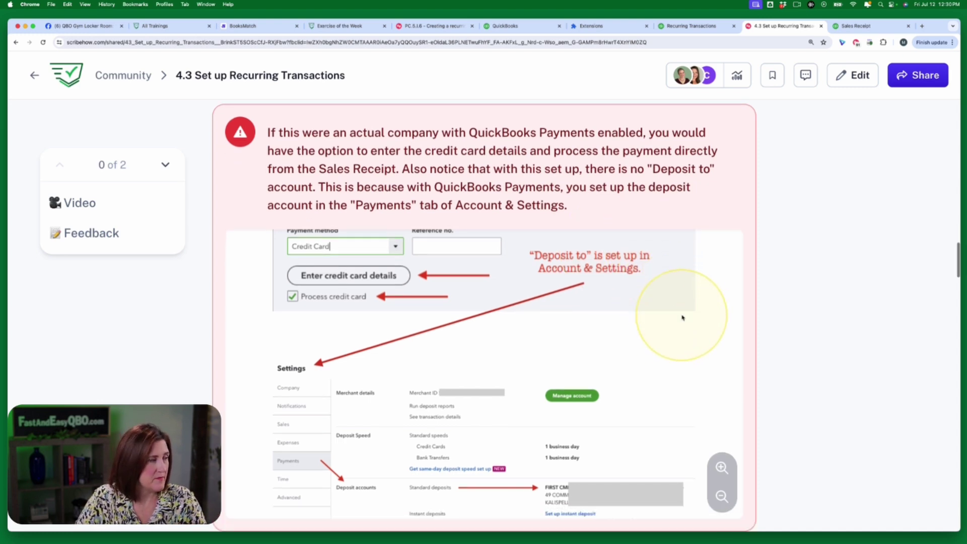
{"action": "scroll", "coordinate": [683, 318], "scroll_direction": "down", "scroll_amount": 1}
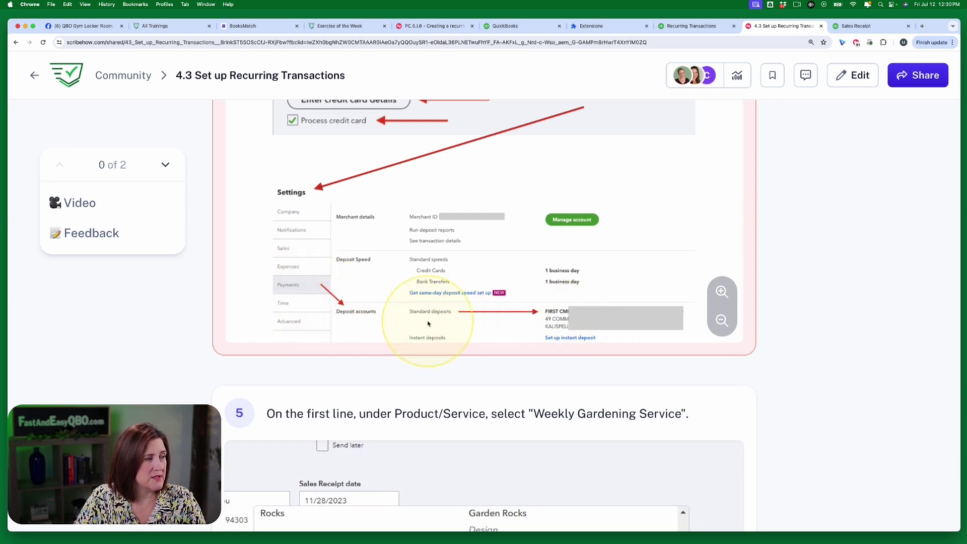
{"action": "scroll", "coordinate": [605, 327], "scroll_direction": "down", "scroll_amount": 1}
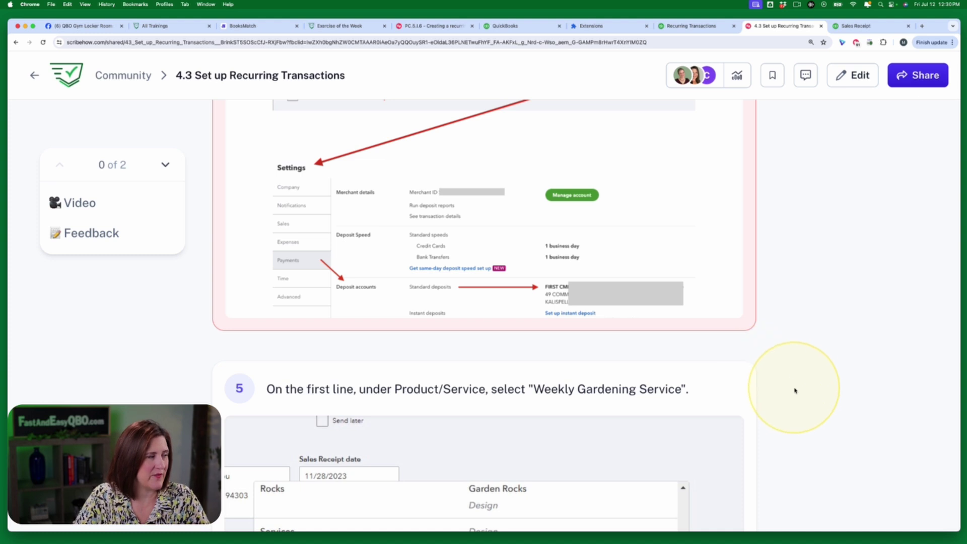
{"action": "scroll", "coordinate": [796, 390], "scroll_direction": "down", "scroll_amount": 1}
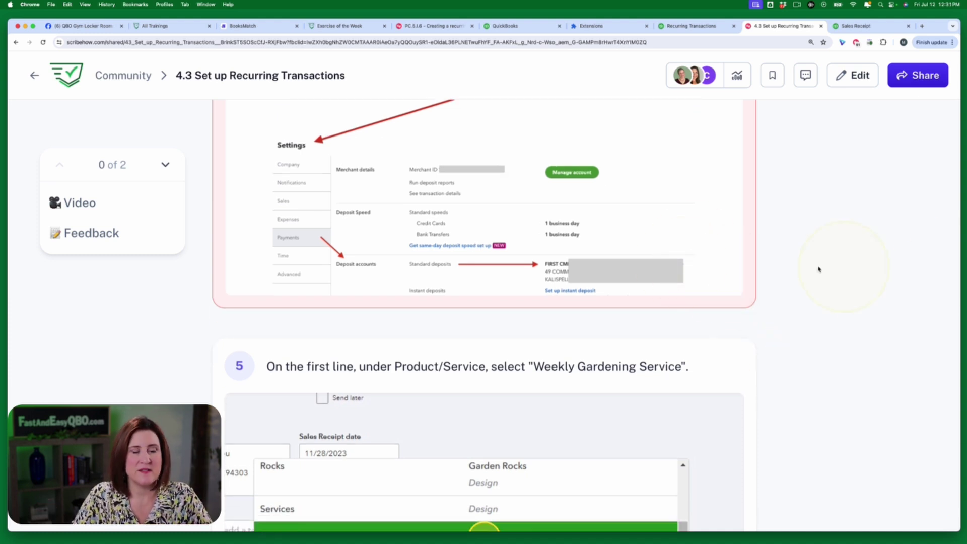
{"action": "scroll", "coordinate": [779, 329], "scroll_direction": "up", "scroll_amount": 5}
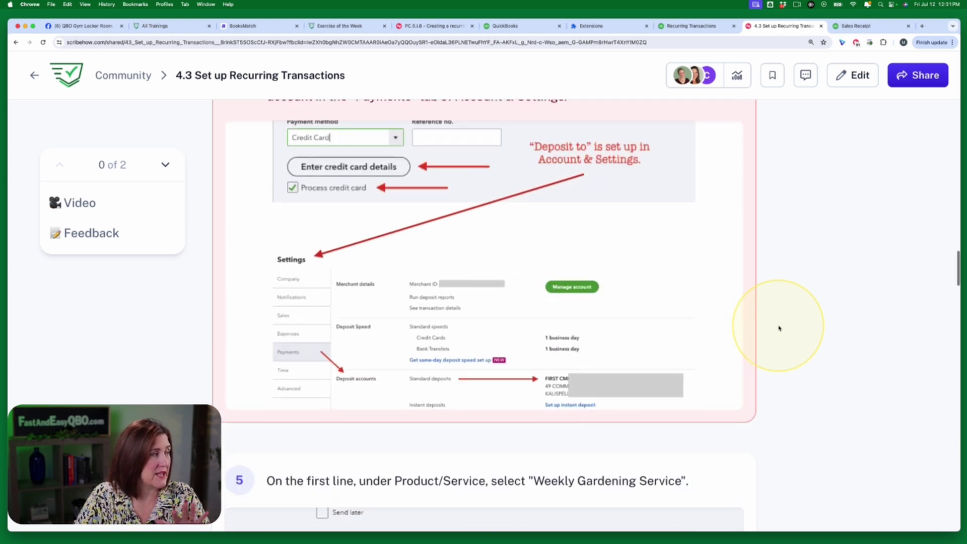
{"action": "scroll", "coordinate": [779, 328], "scroll_direction": "up", "scroll_amount": 2}
{"action": "scroll", "coordinate": [779, 328], "scroll_direction": "up", "scroll_amount": 3}
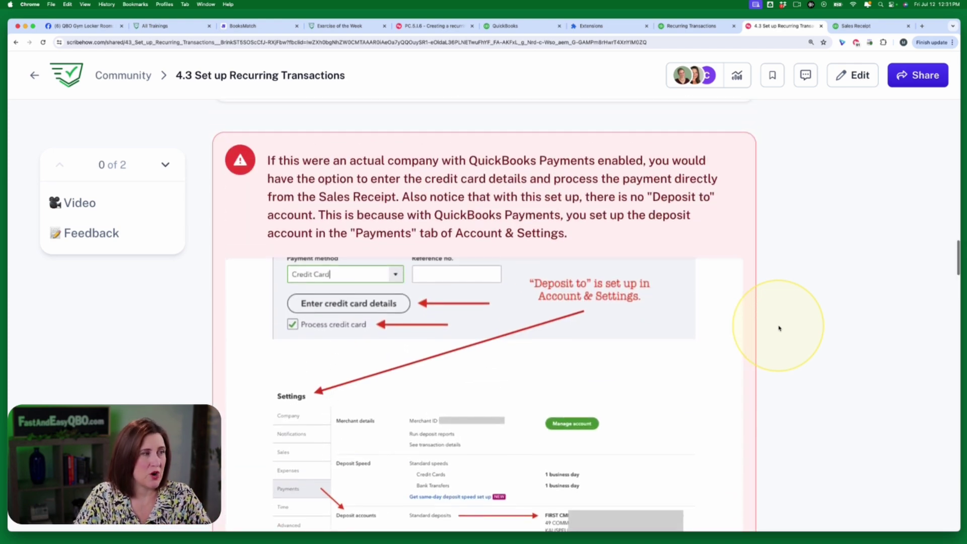
{"action": "scroll", "coordinate": [779, 328], "scroll_direction": "down", "scroll_amount": 4}
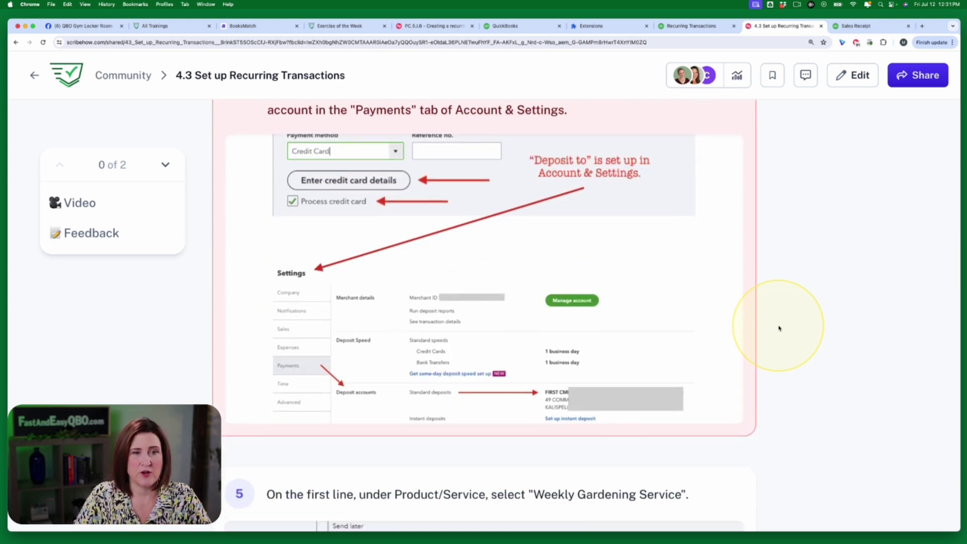